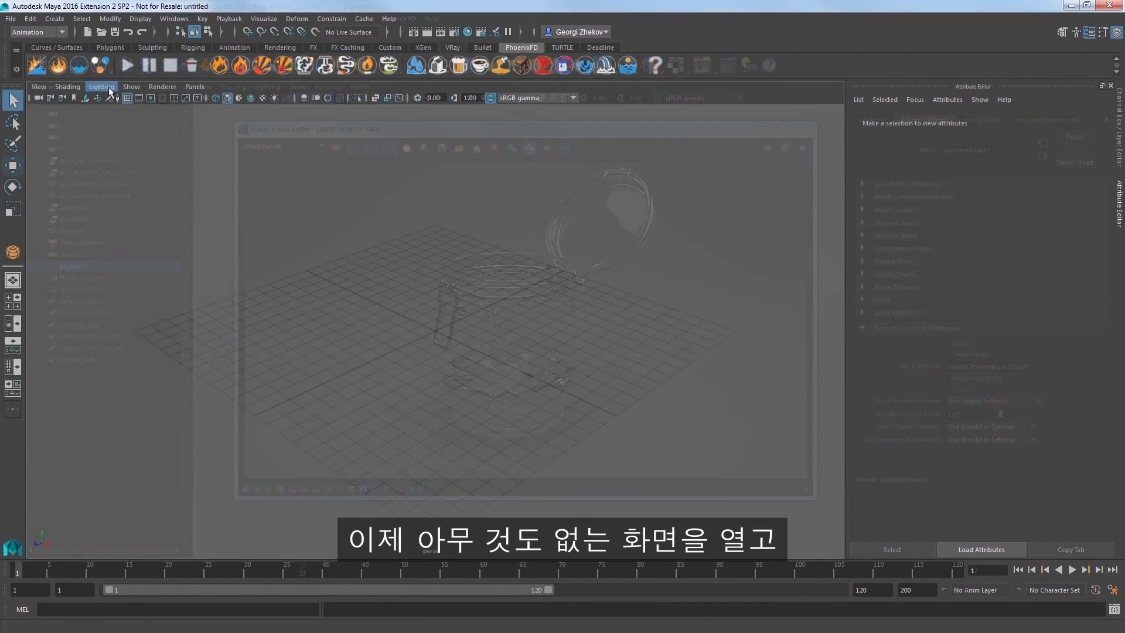
Create a polygon sphere on the grid and move it up above the ground.
click(109, 48)
click(36, 66)
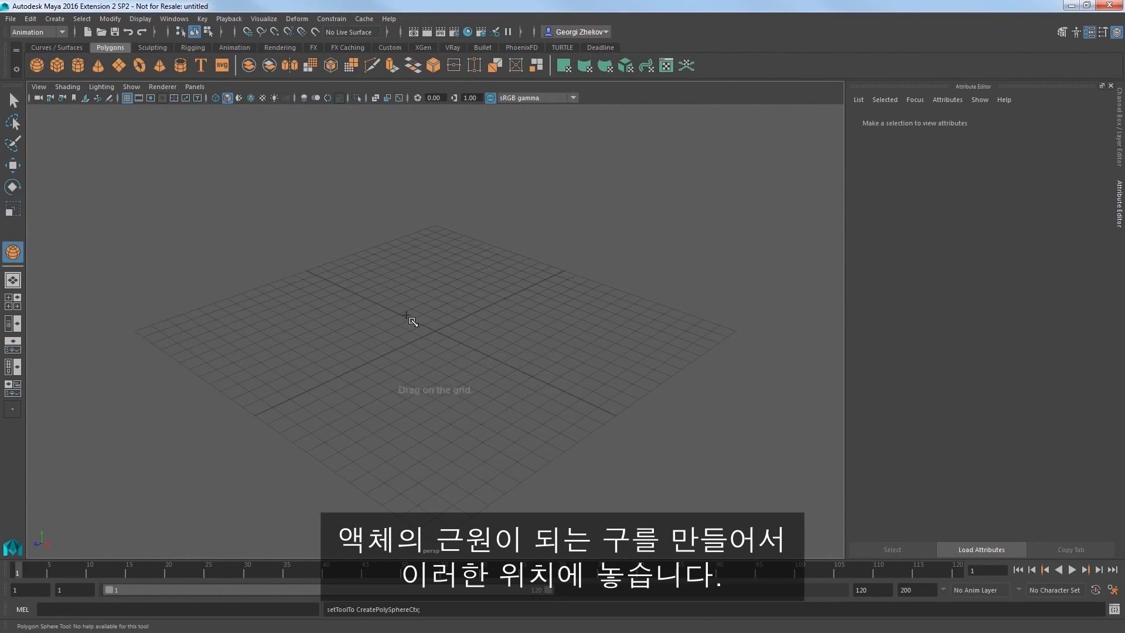
mouse_move(433, 327)
mouse_down()
mouse_move(478, 353)
mouse_move(420, 78)
mouse_up()
key(w)
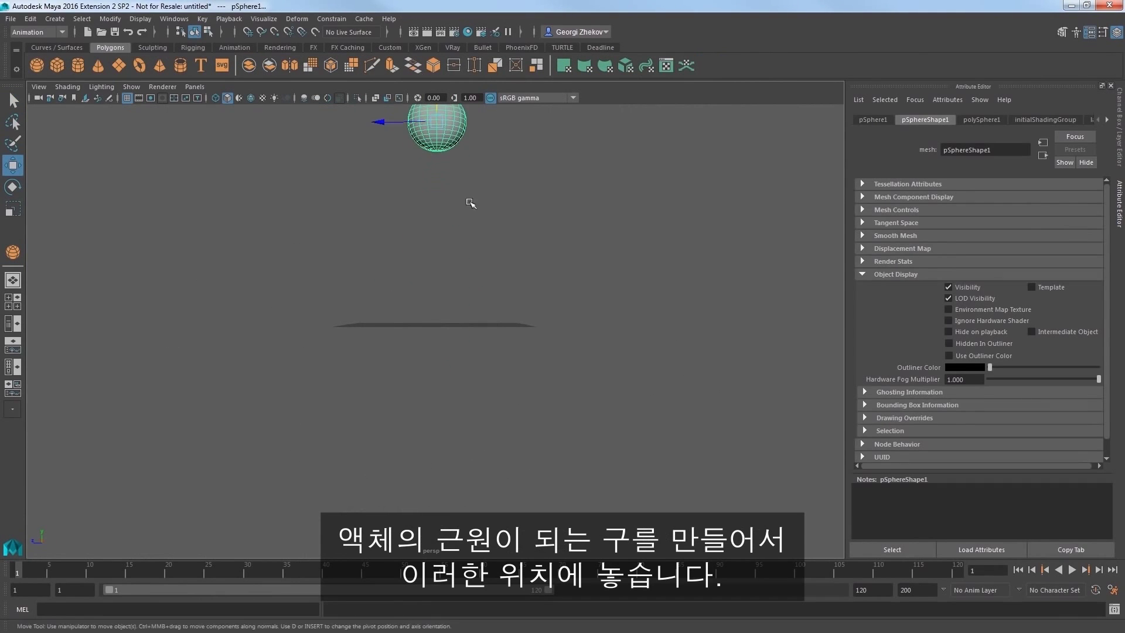
alt+middle_drag(473, 232, 472, 320)
Apply the Phoenix FD Tap Water preset to the sphere from the PhoenixFD shelf.
click(524, 47)
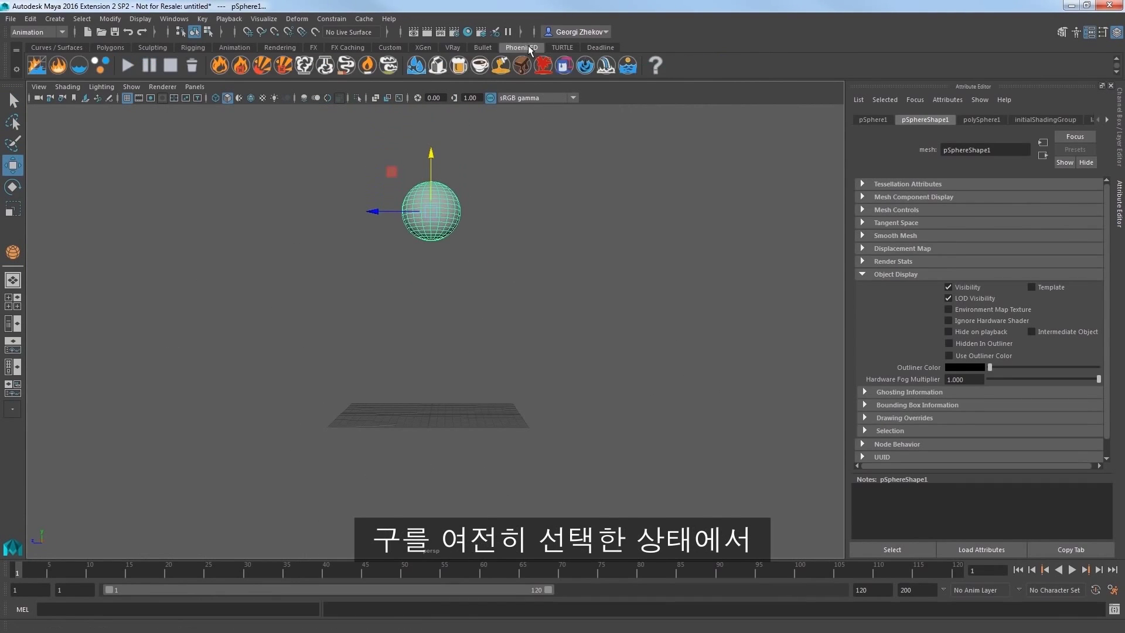
click(420, 70)
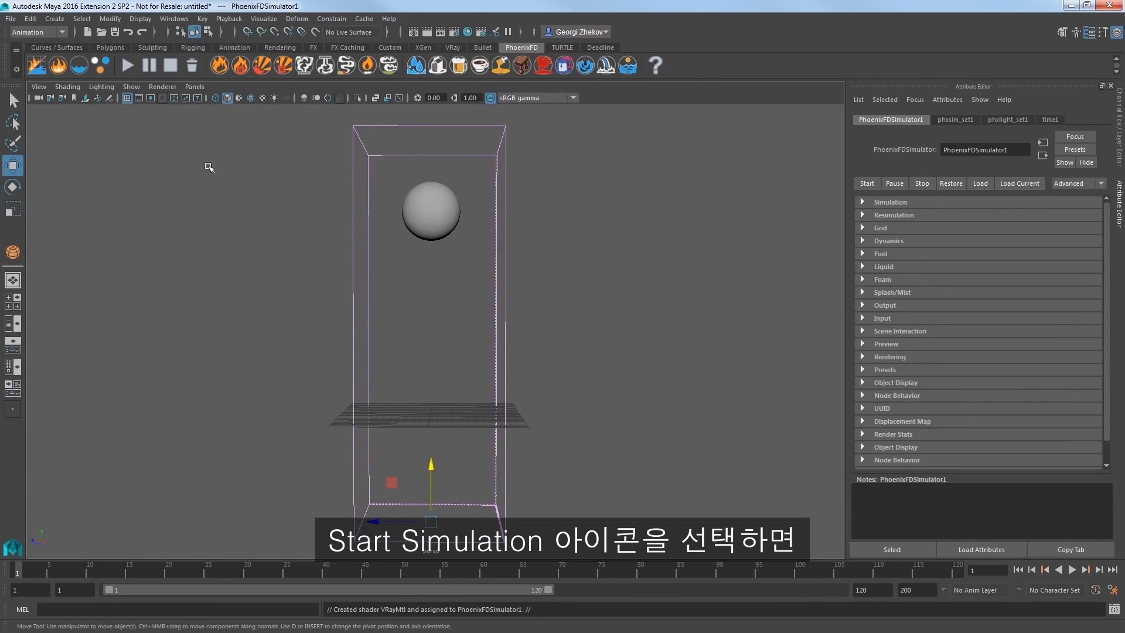
Run the liquid simulation and stop it at frame 22.
click(126, 68)
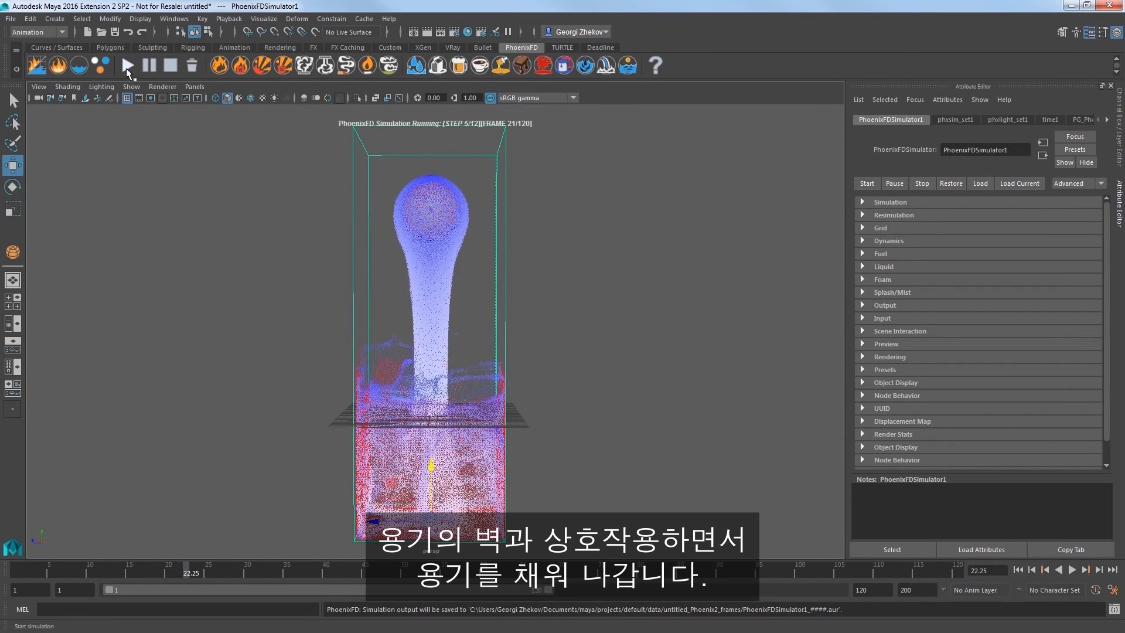
click(168, 65)
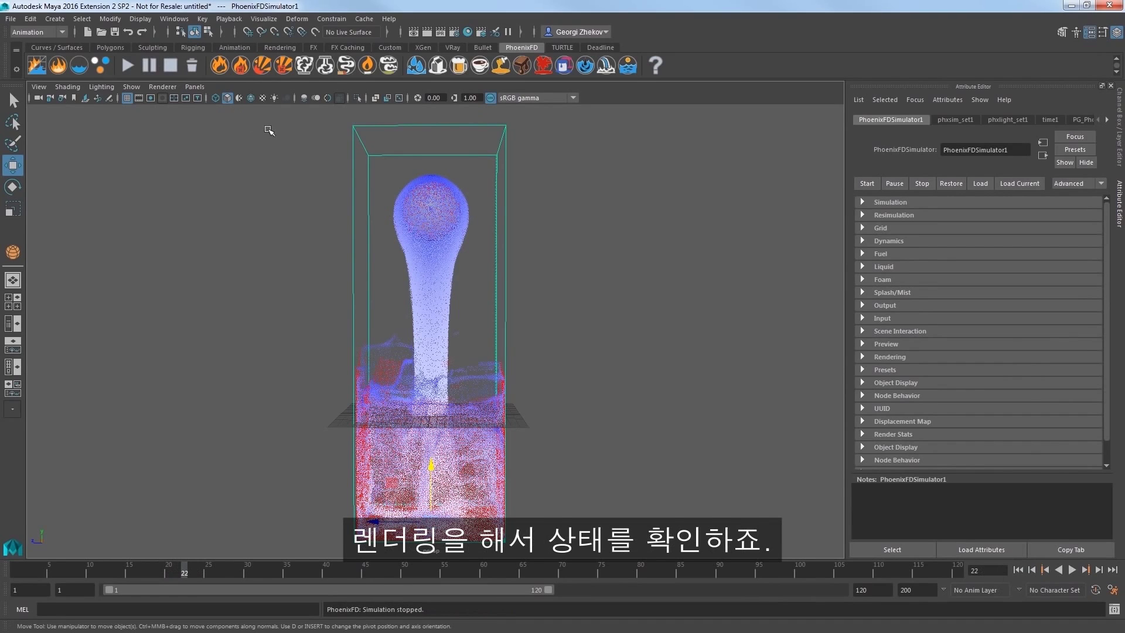
Set V-Ray as the renderer in Render Settings.
click(452, 34)
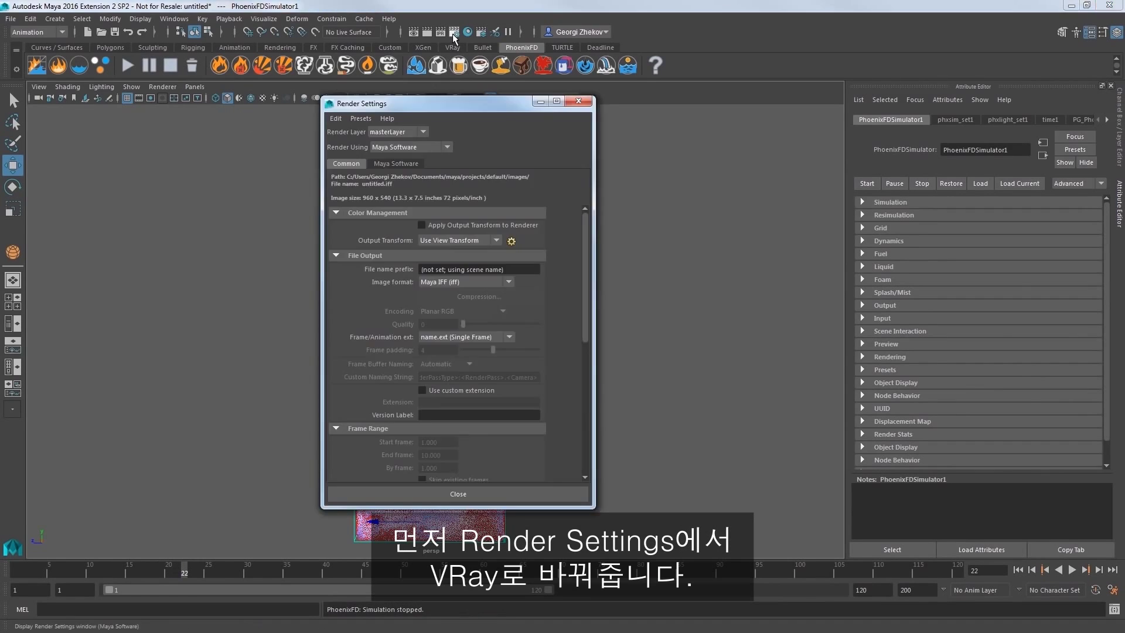
click(424, 146)
click(411, 196)
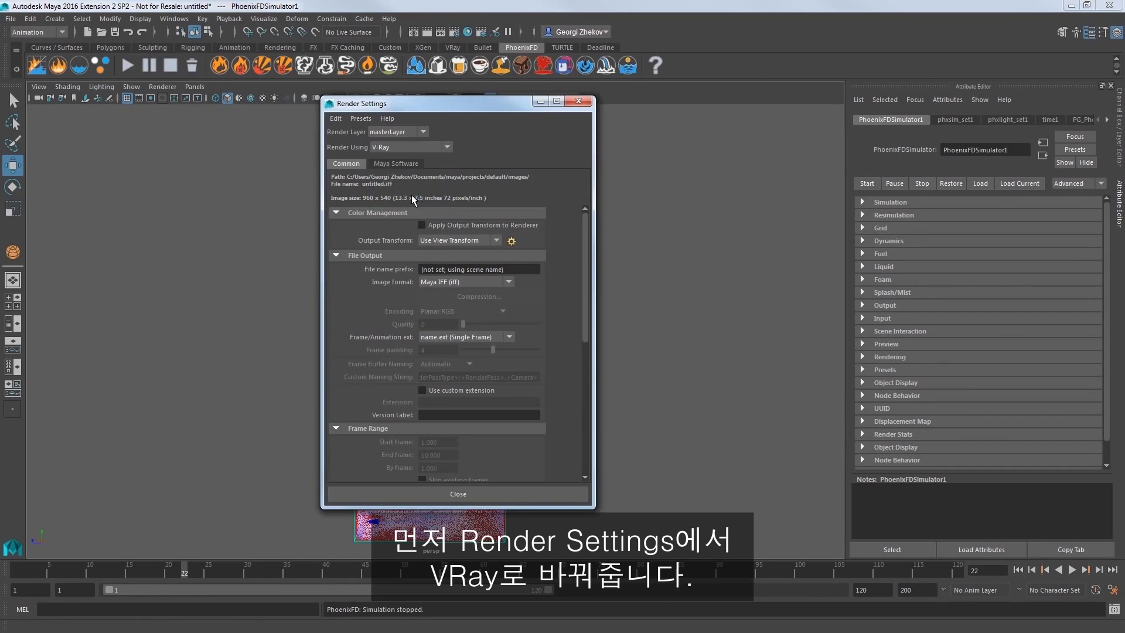
Add a V-Ray dome light and make it invisible to the camera.
click(578, 103)
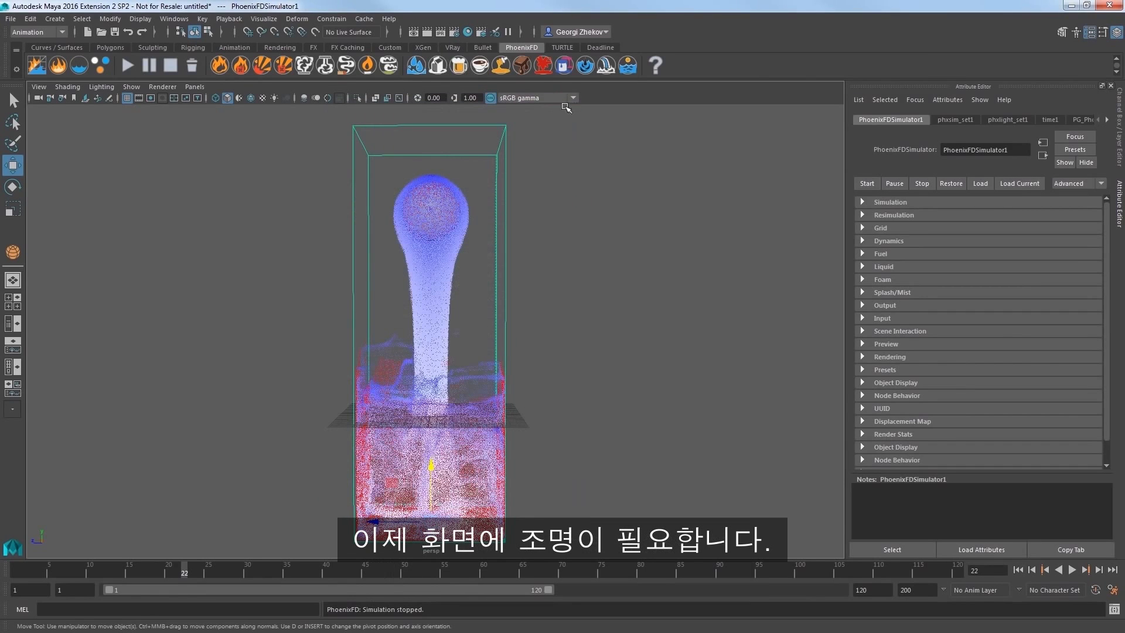
click(456, 47)
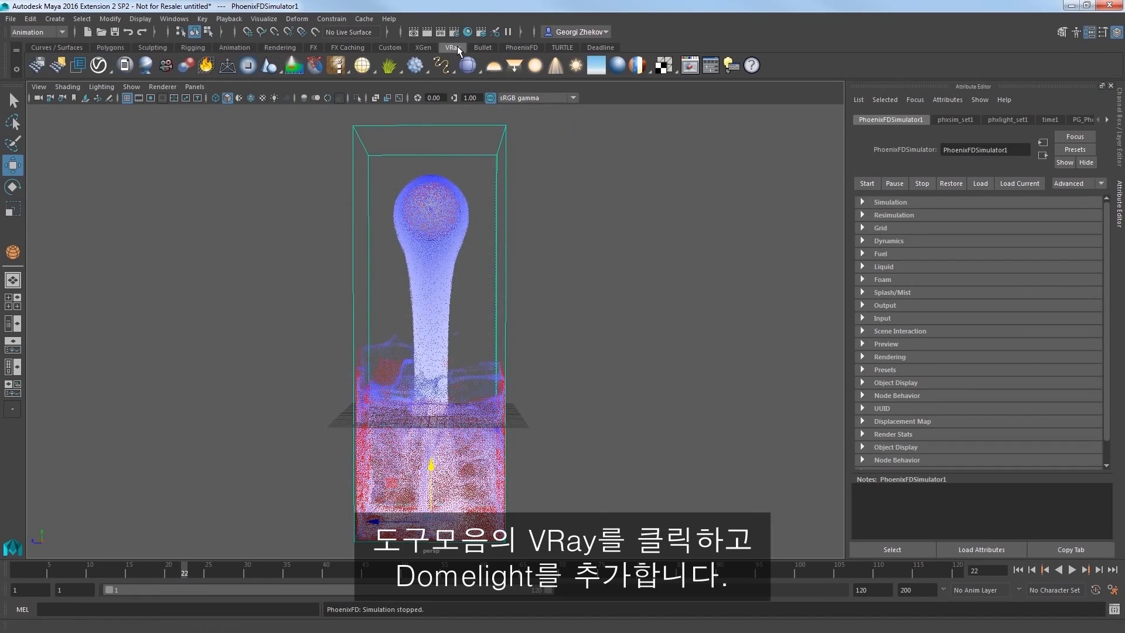
click(500, 67)
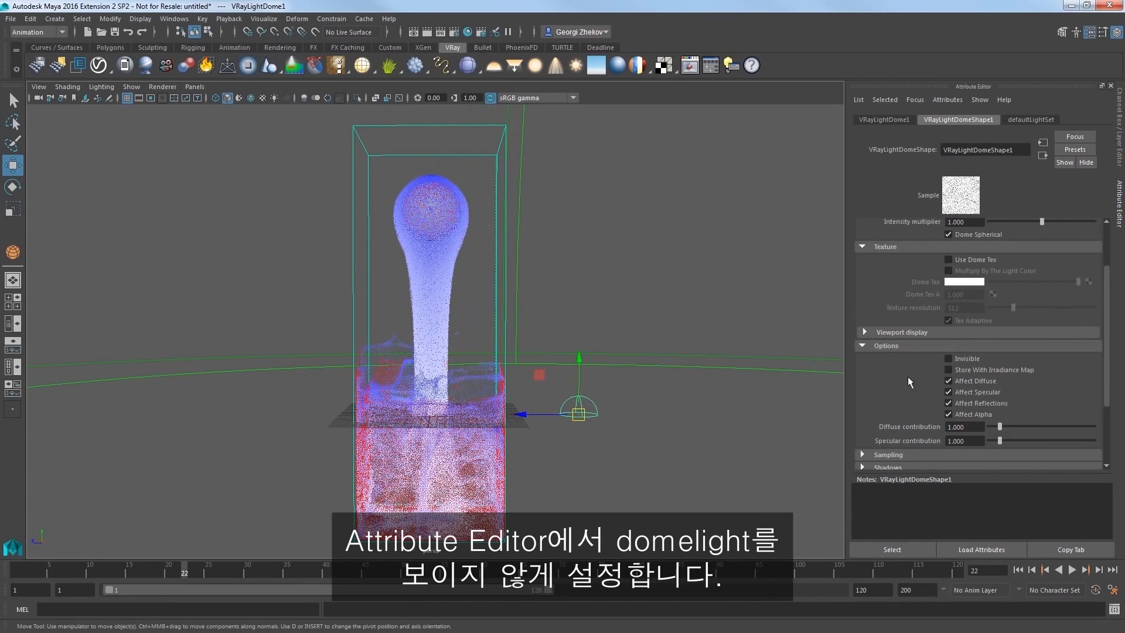
click(948, 358)
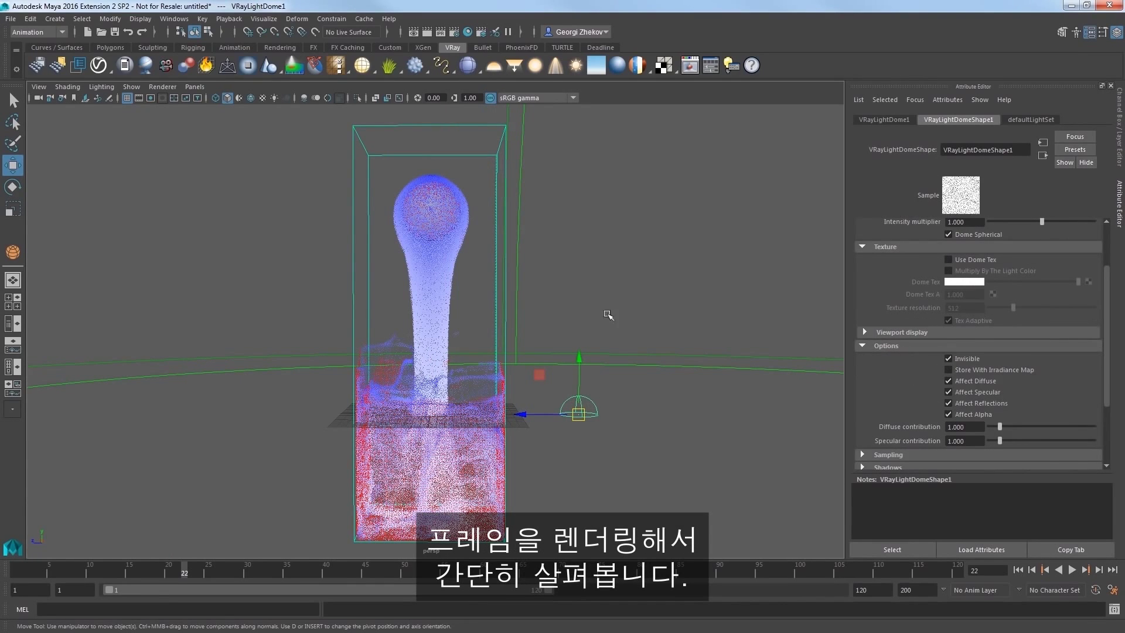
Render a V-Ray test frame of the pouring water, then dismiss the preview.
click(432, 32)
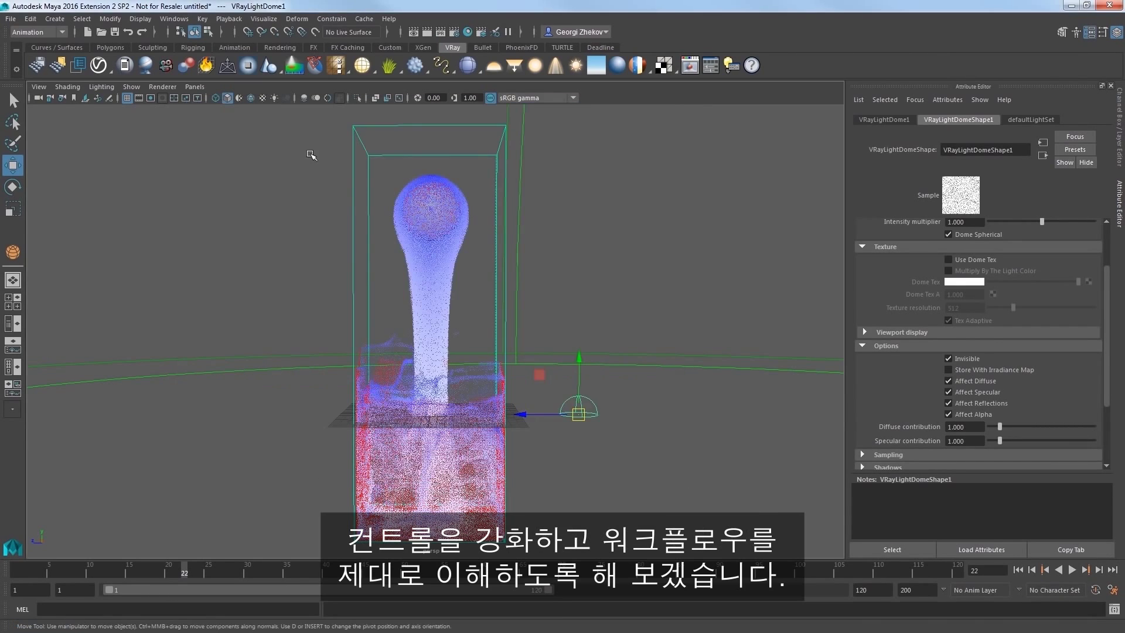
click(312, 155)
Delete the Phoenix FD simulator and its liquid source from the scene.
drag(337, 180, 374, 207)
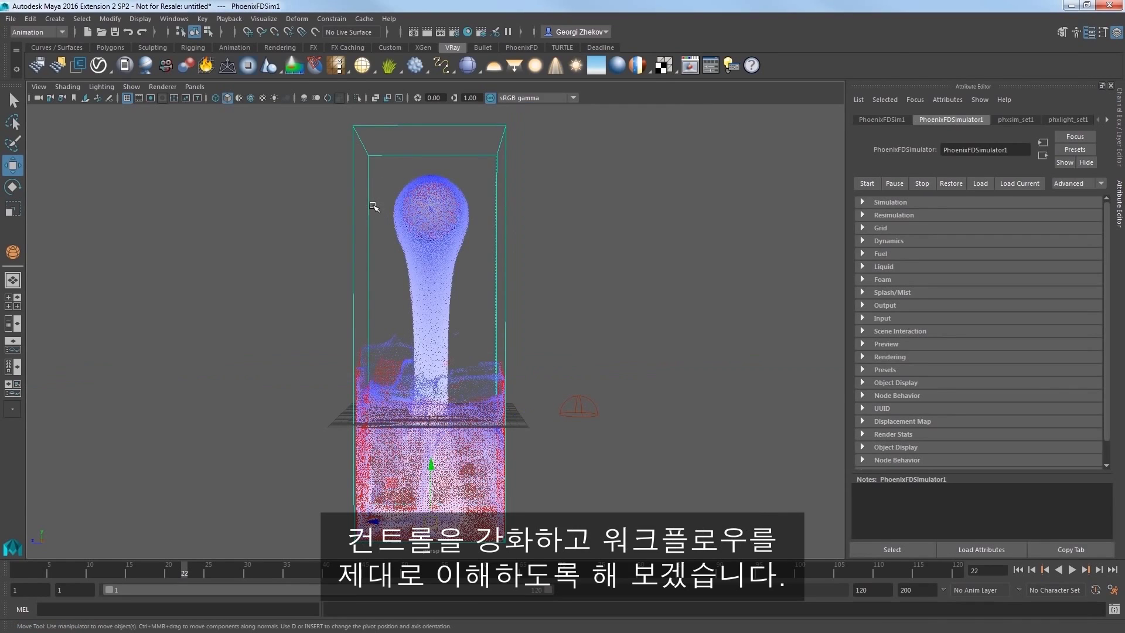
key(Delete)
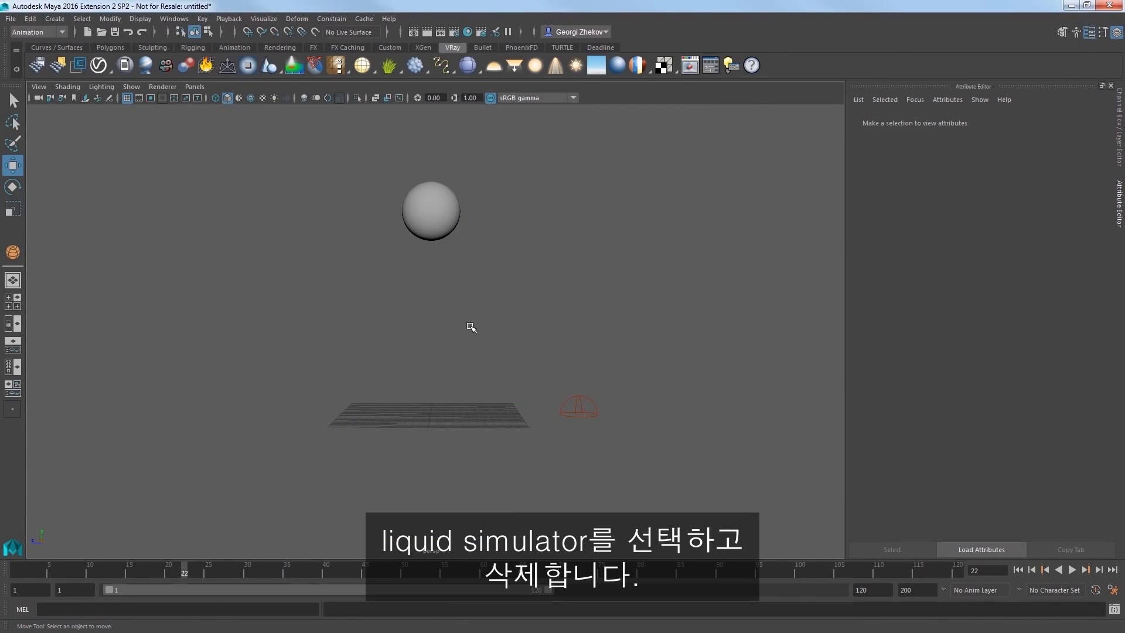
scroll(452, 382, down, 3)
drag(381, 464, 475, 519)
key(Delete)
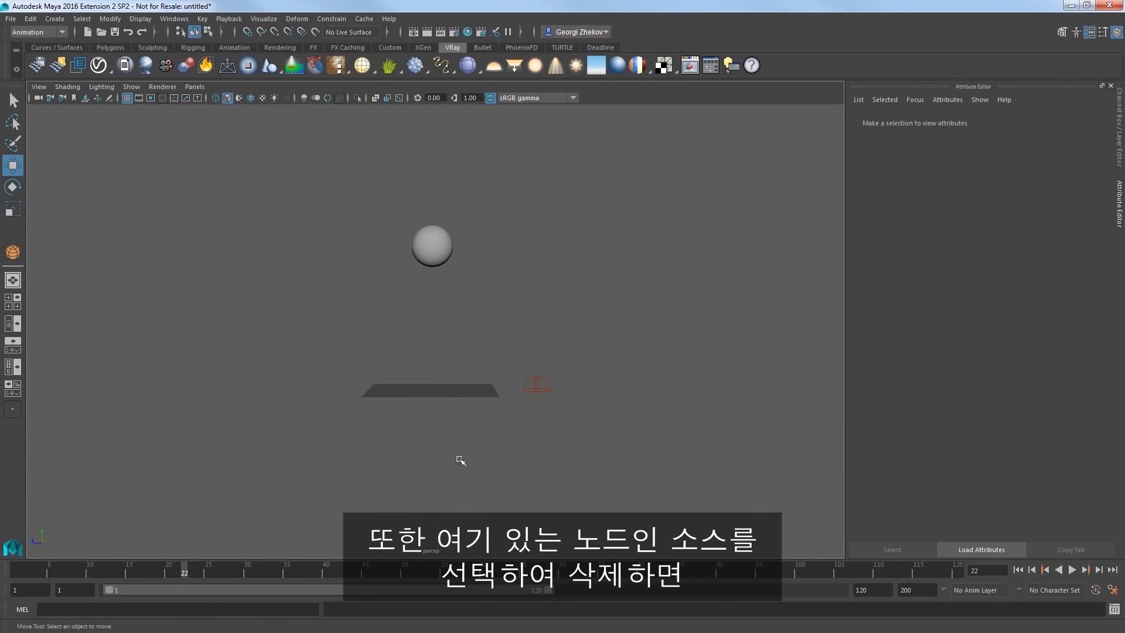
scroll(452, 407, up, 1)
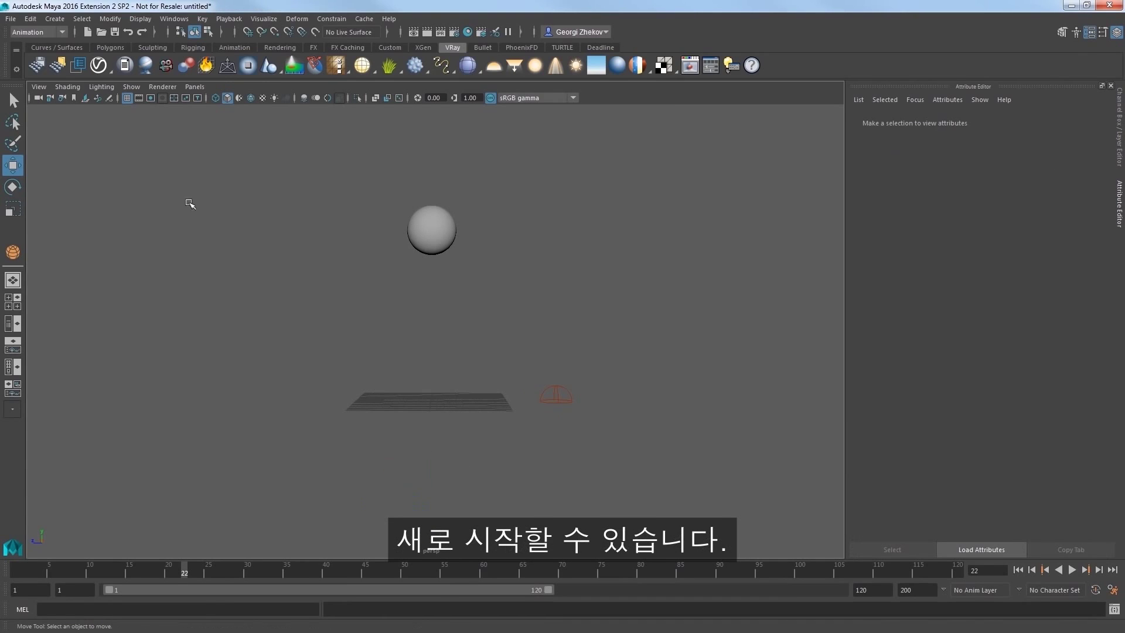
click(517, 47)
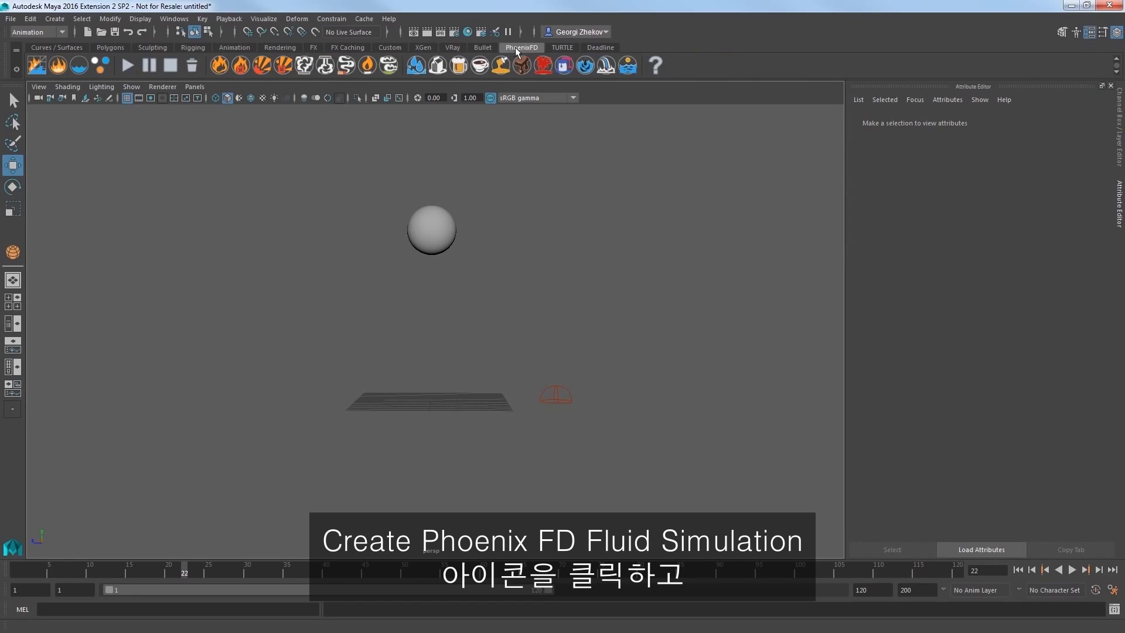
Draw a new, larger Phoenix FD simulator box around the sphere.
click(38, 66)
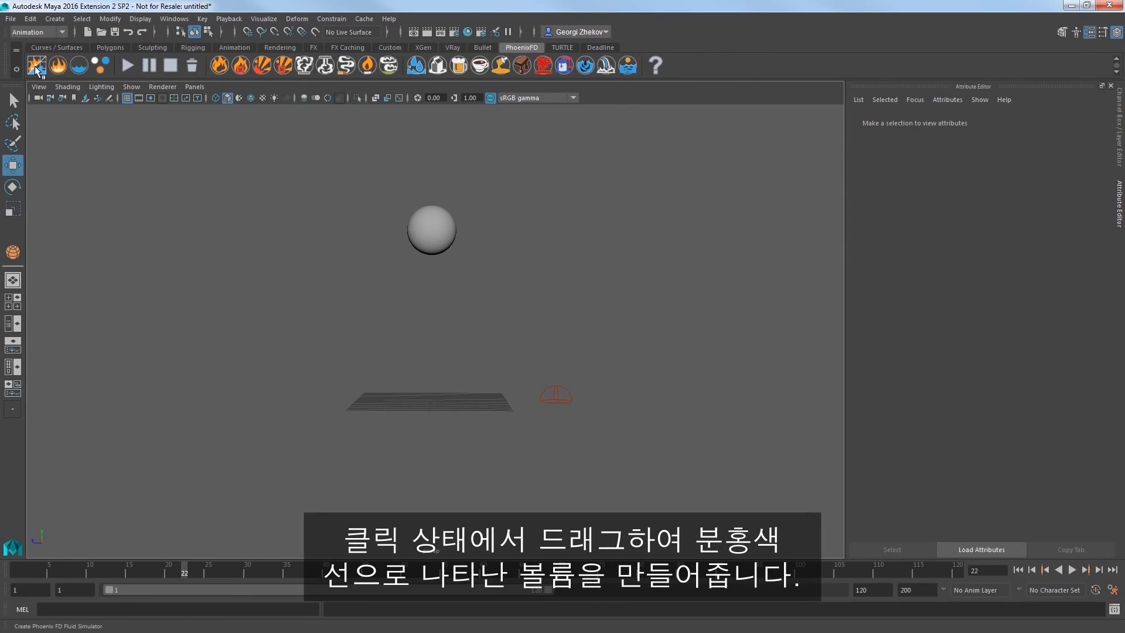
alt+drag(379, 400, 374, 415)
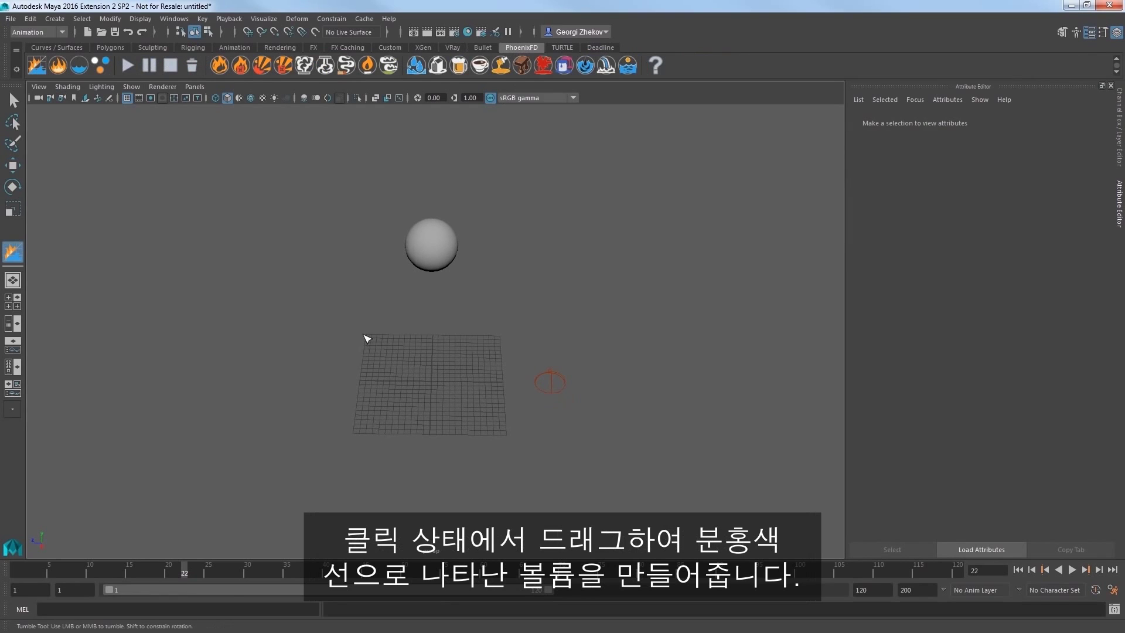
drag(367, 337, 540, 452)
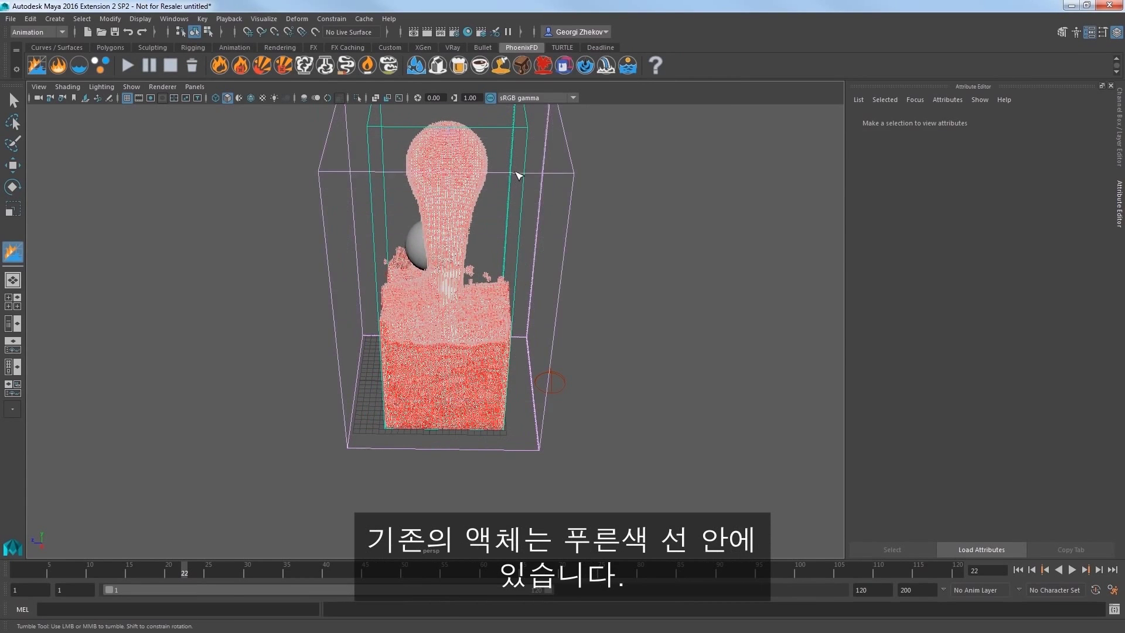
click(515, 170)
alt+drag(537, 261, 532, 284)
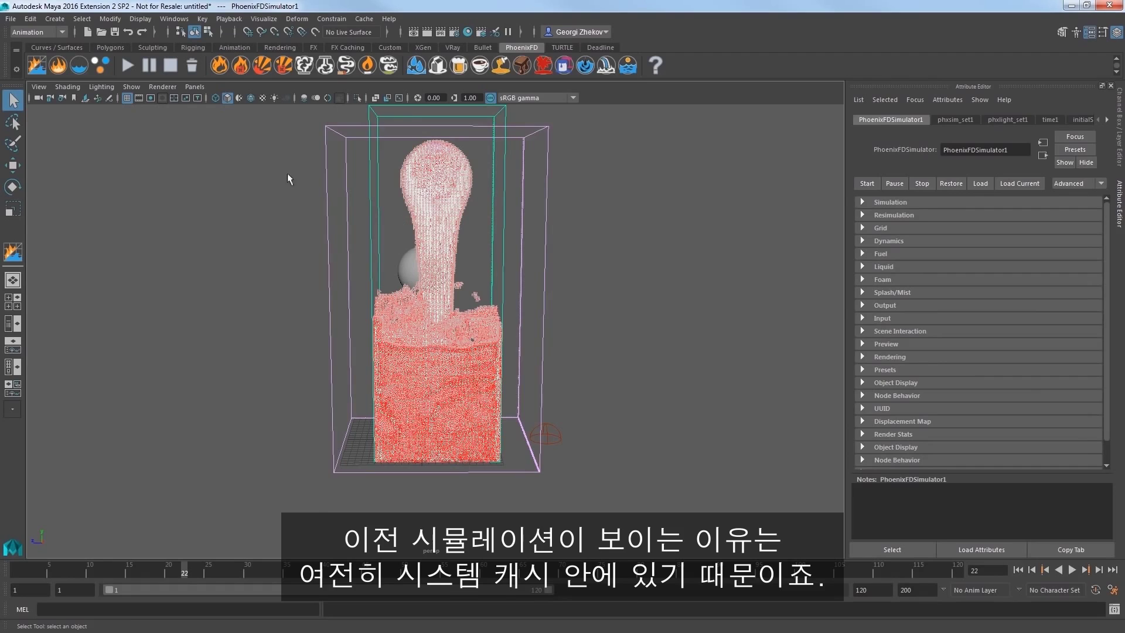
Clear the simulator's old cached simulation, confirming the deletion.
click(197, 65)
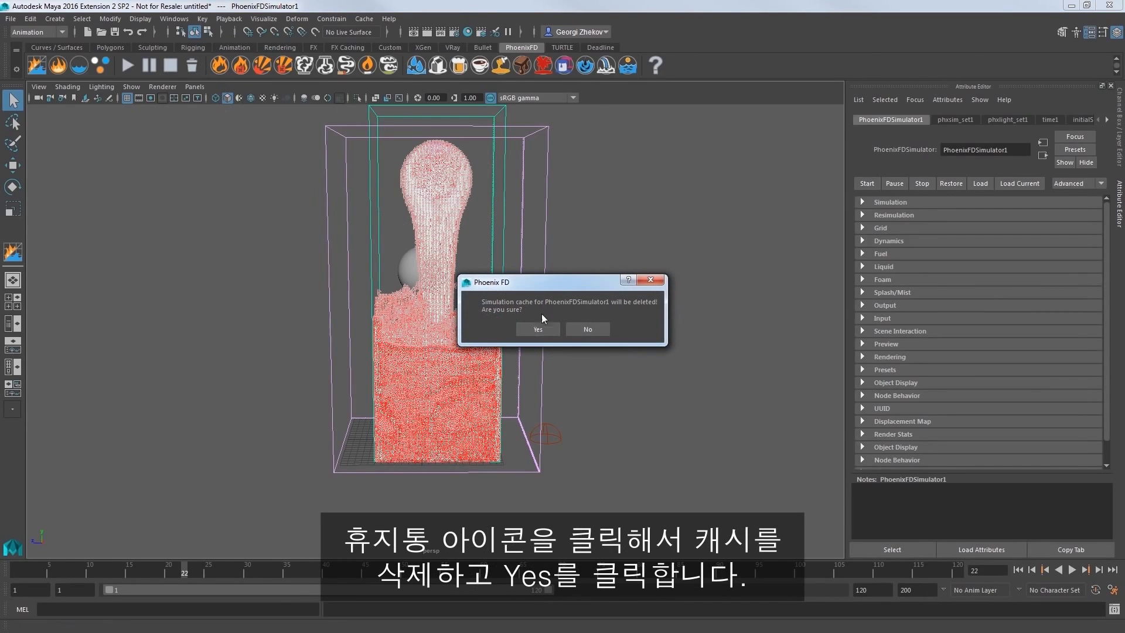
click(537, 329)
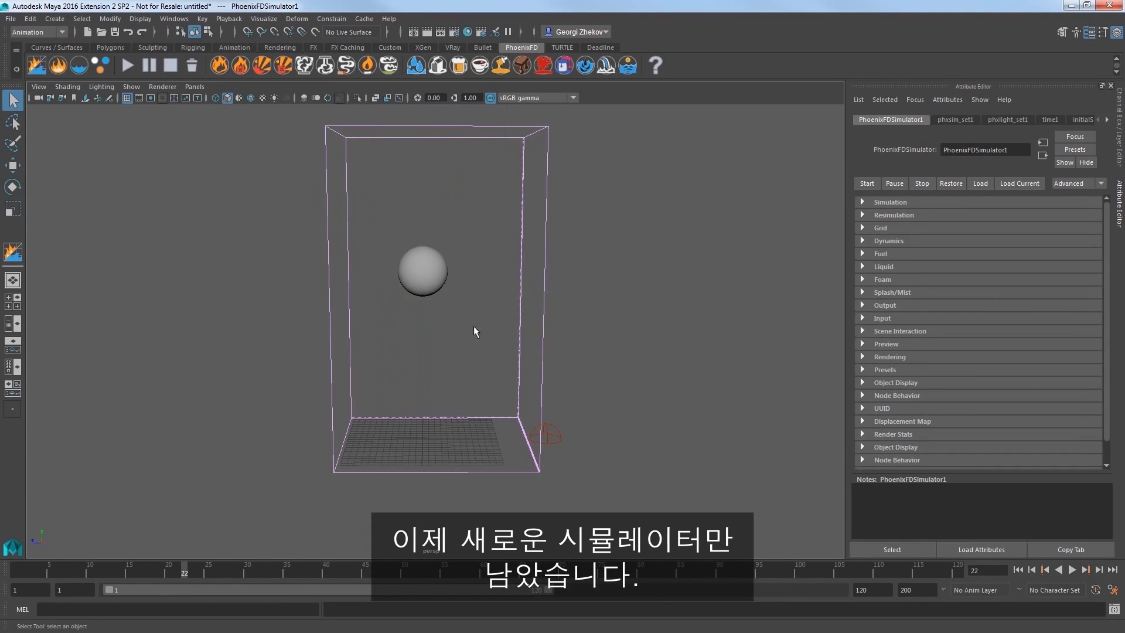
alt+middle_drag(504, 337, 475, 372)
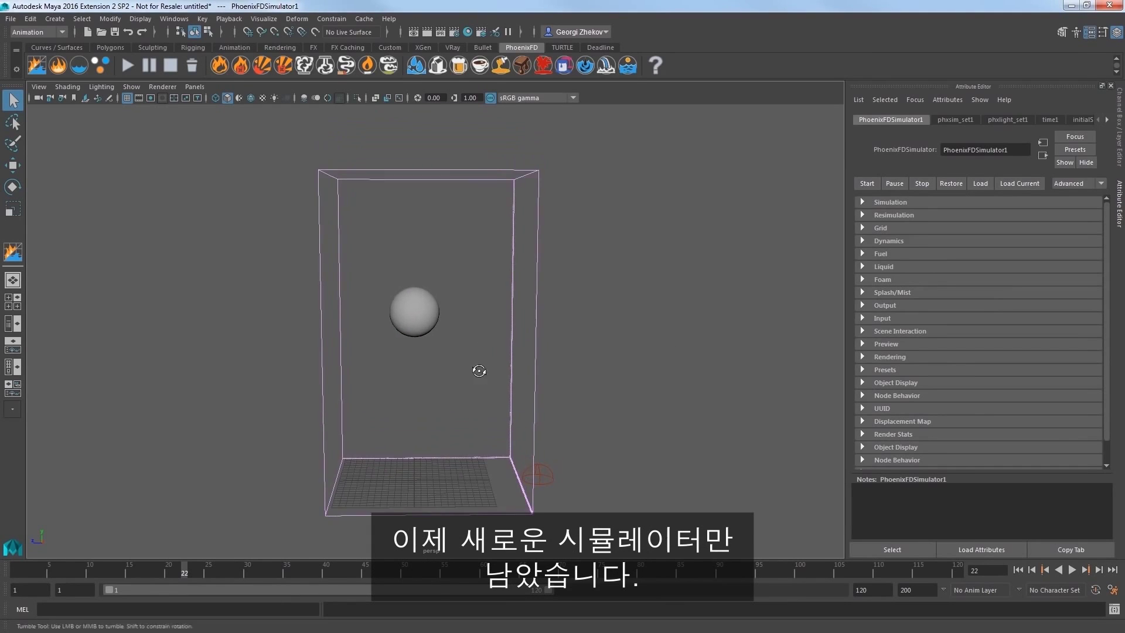
Move the sphere up near the top of the simulator box.
click(414, 309)
key(w)
drag(411, 260, 413, 167)
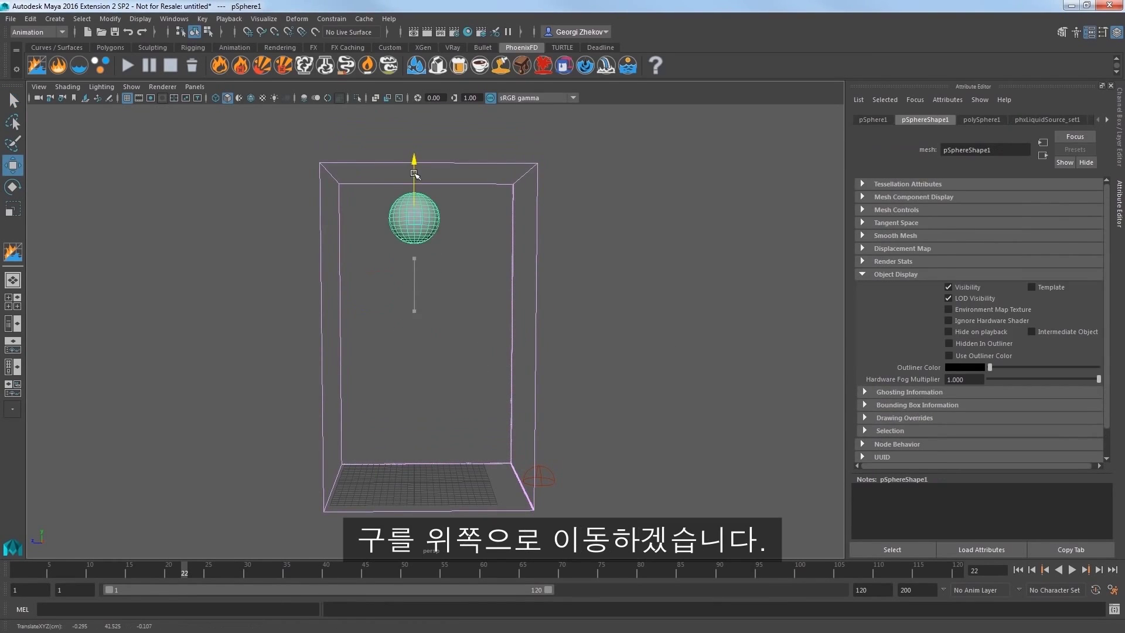
drag(376, 218, 372, 219)
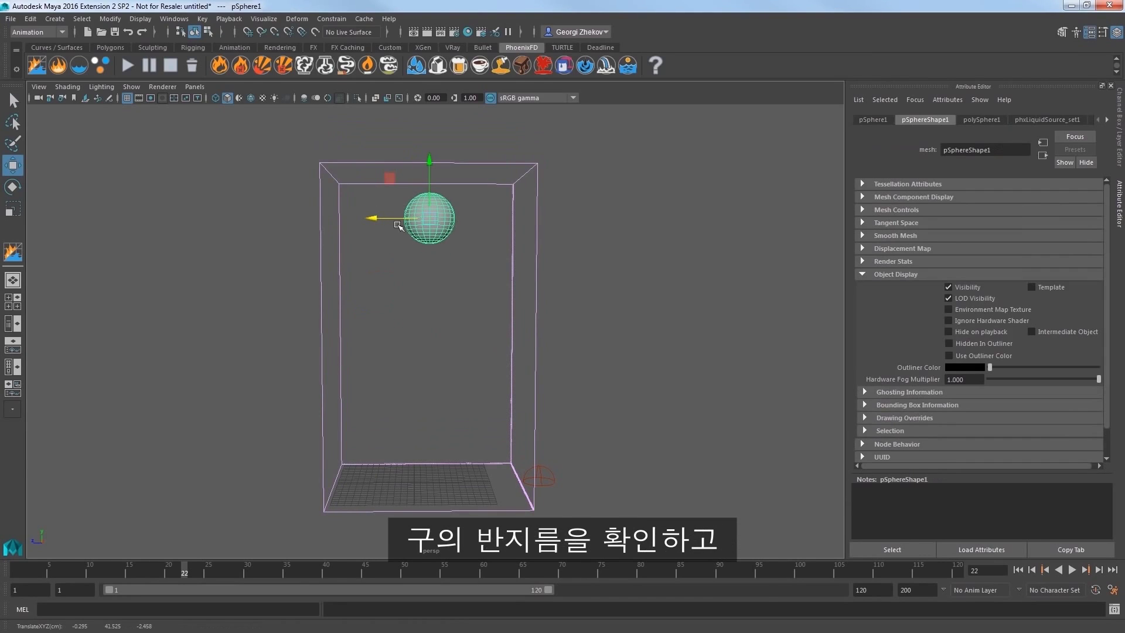
Set the sphere's radius to exactly 4 in polySphere1, then go to the preferences.
click(972, 119)
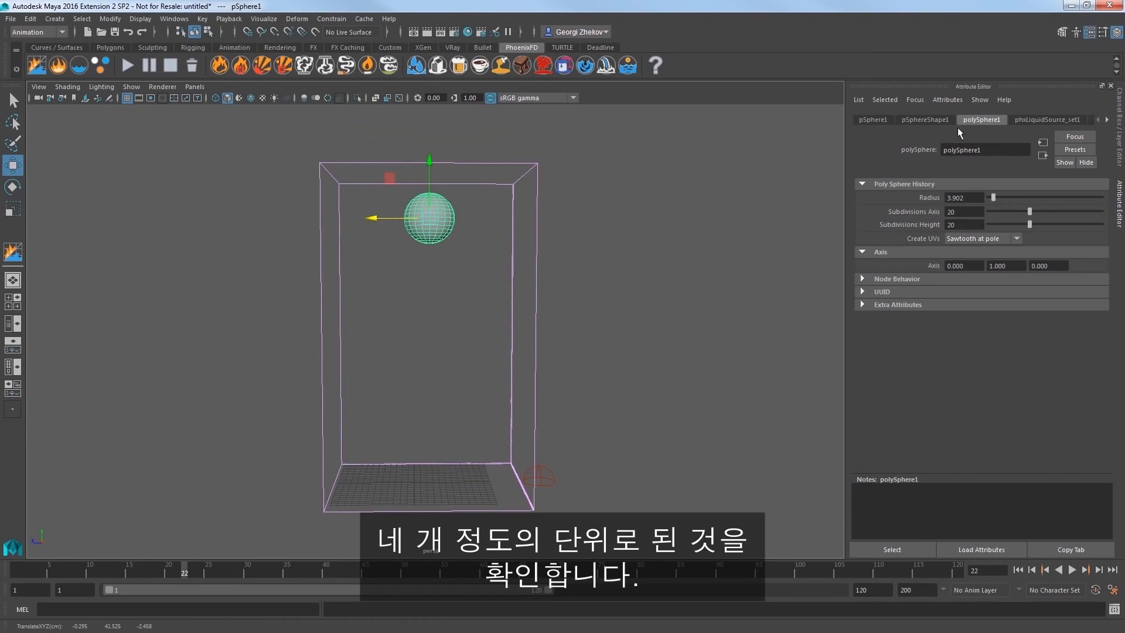
double_click(964, 197)
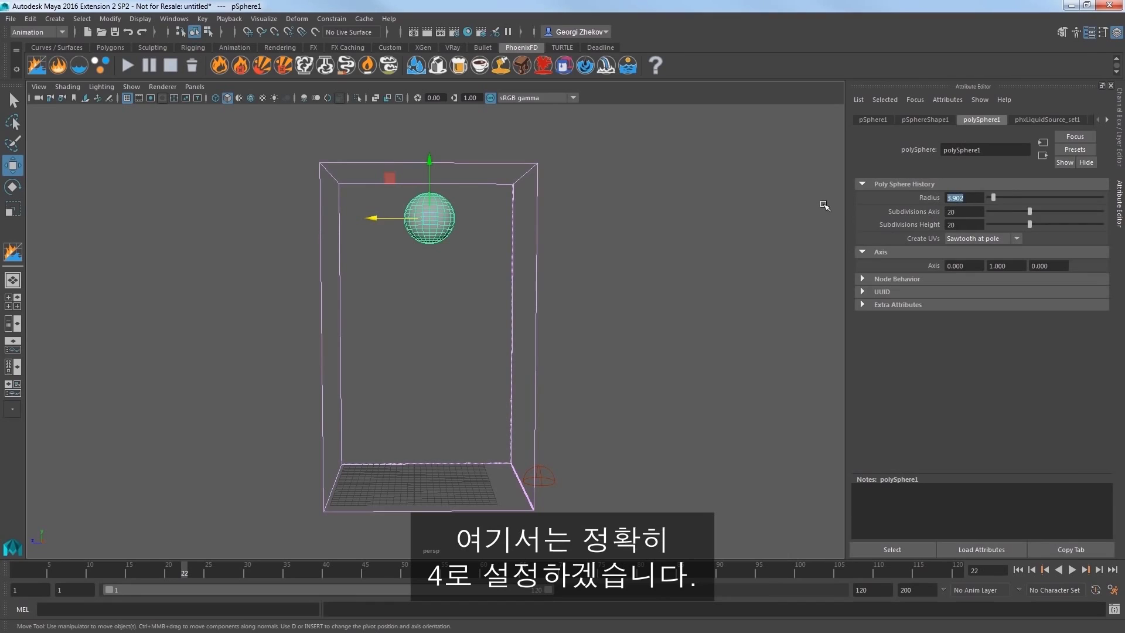
text(4)
key(Return)
click(611, 238)
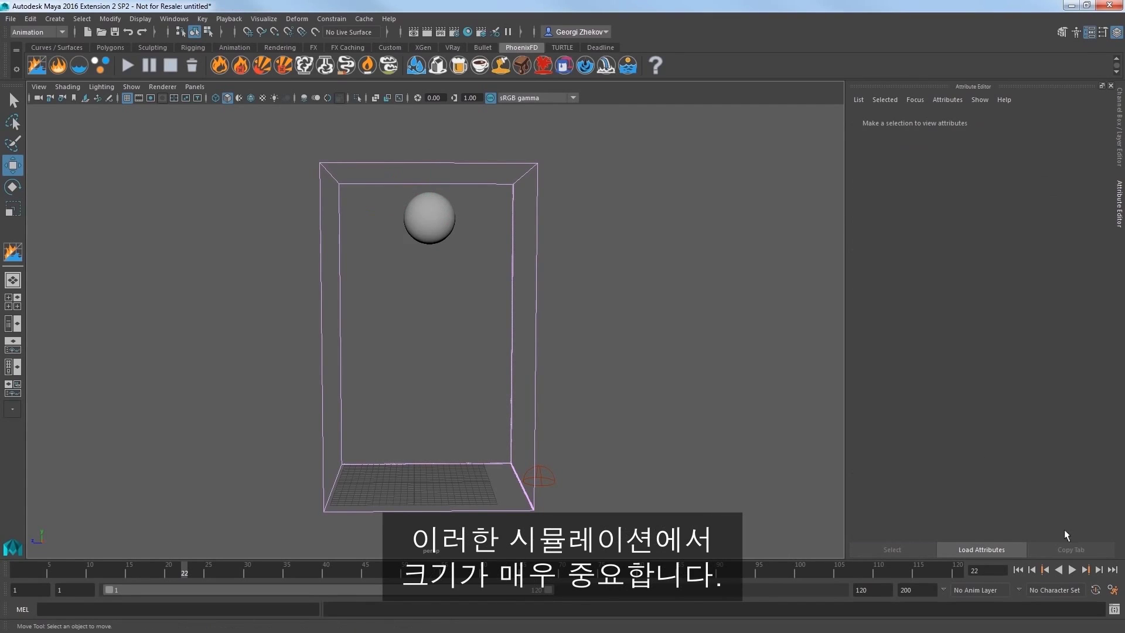
click(1113, 593)
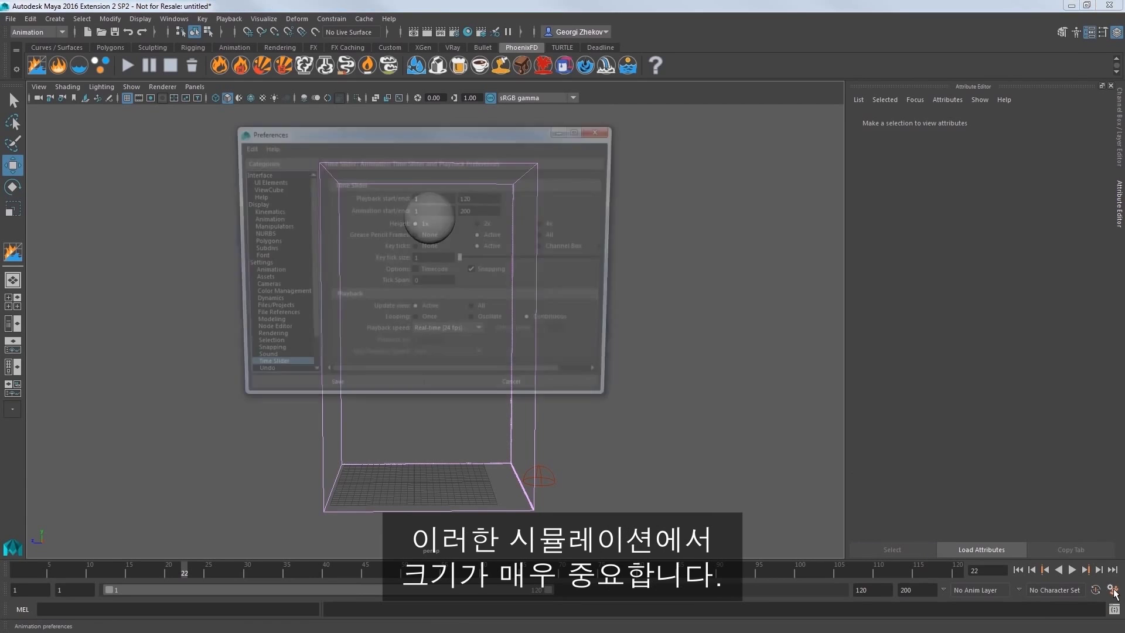
Keep Linear units at centimeter in Settings and save the preferences.
click(263, 265)
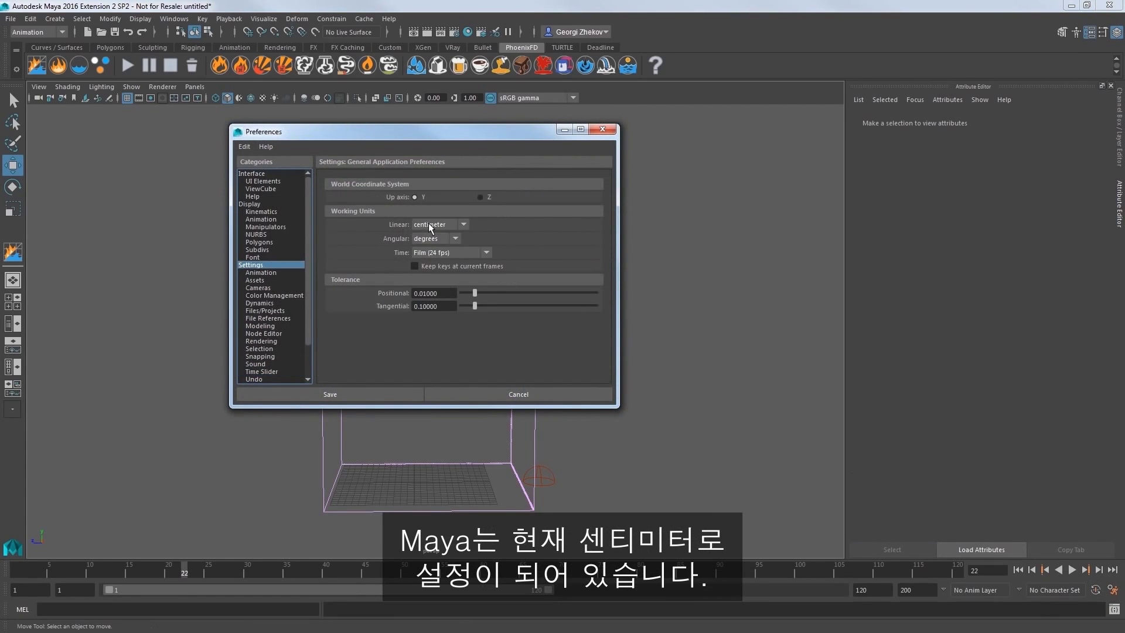
click(440, 226)
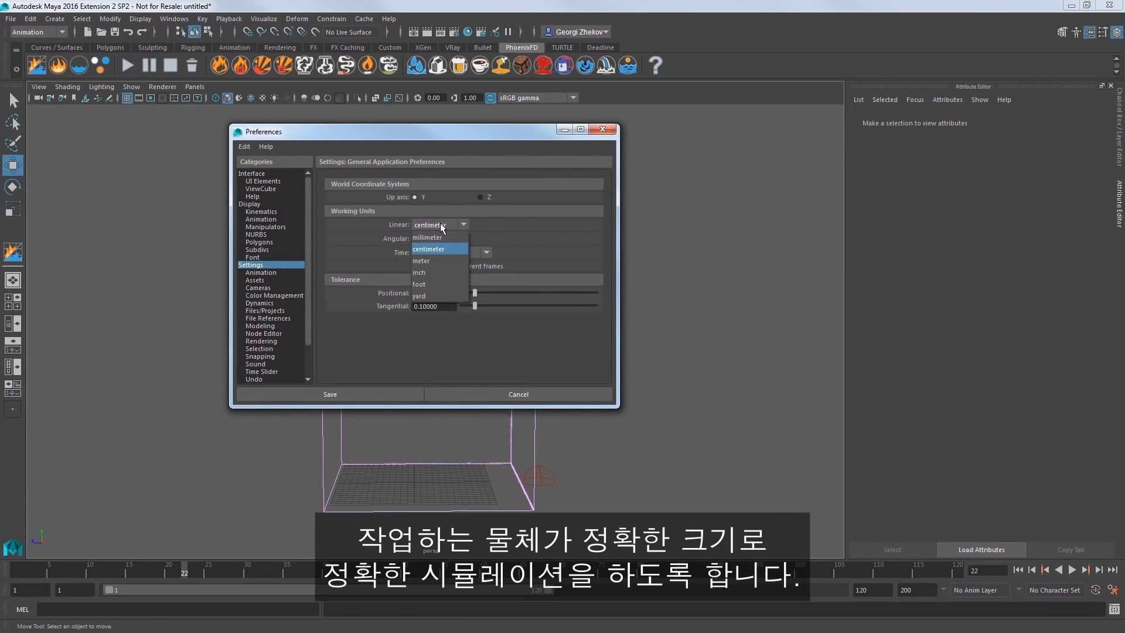
click(441, 225)
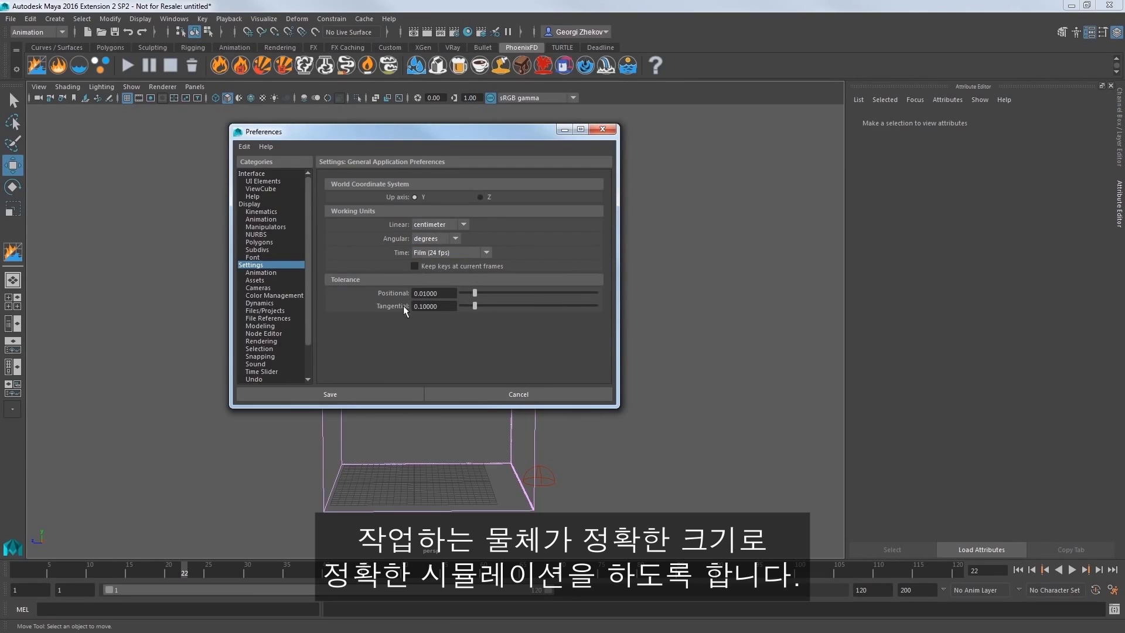
click(365, 392)
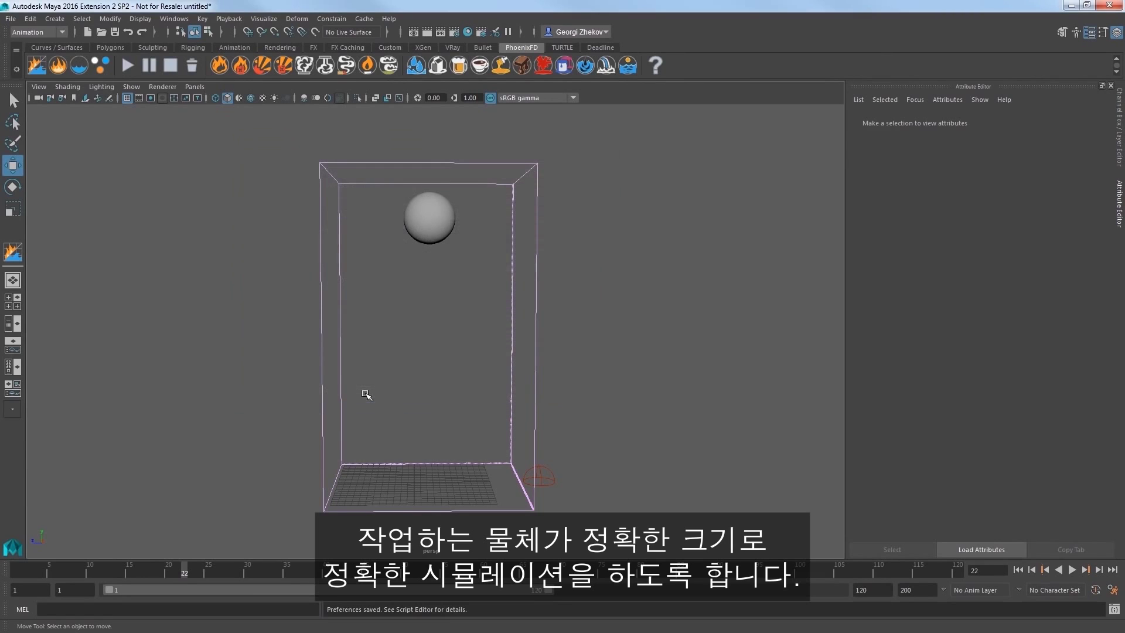
drag(307, 148, 342, 186)
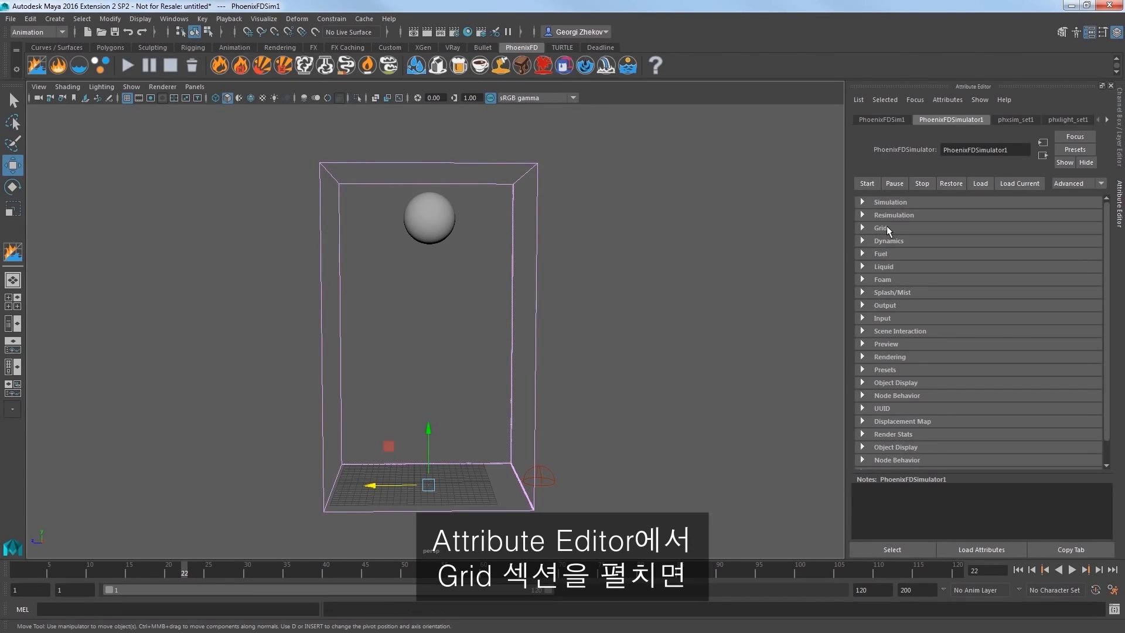
Try grid Units Scale 0.1 and 100 on the simulator, then leave it at 5.
click(886, 226)
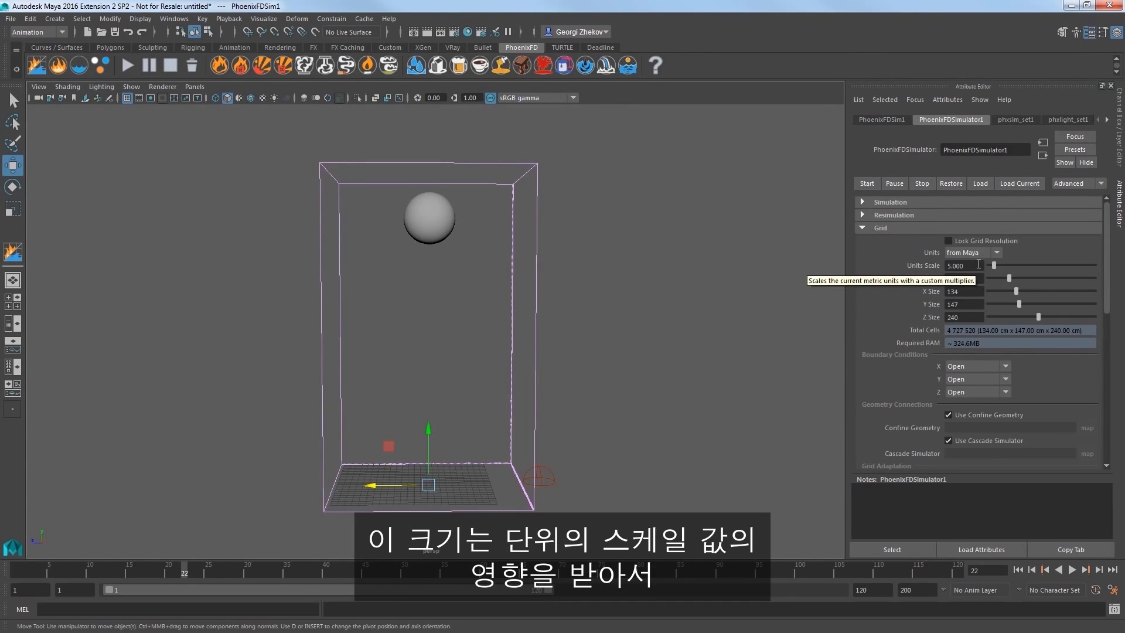
mouse_move(961, 265)
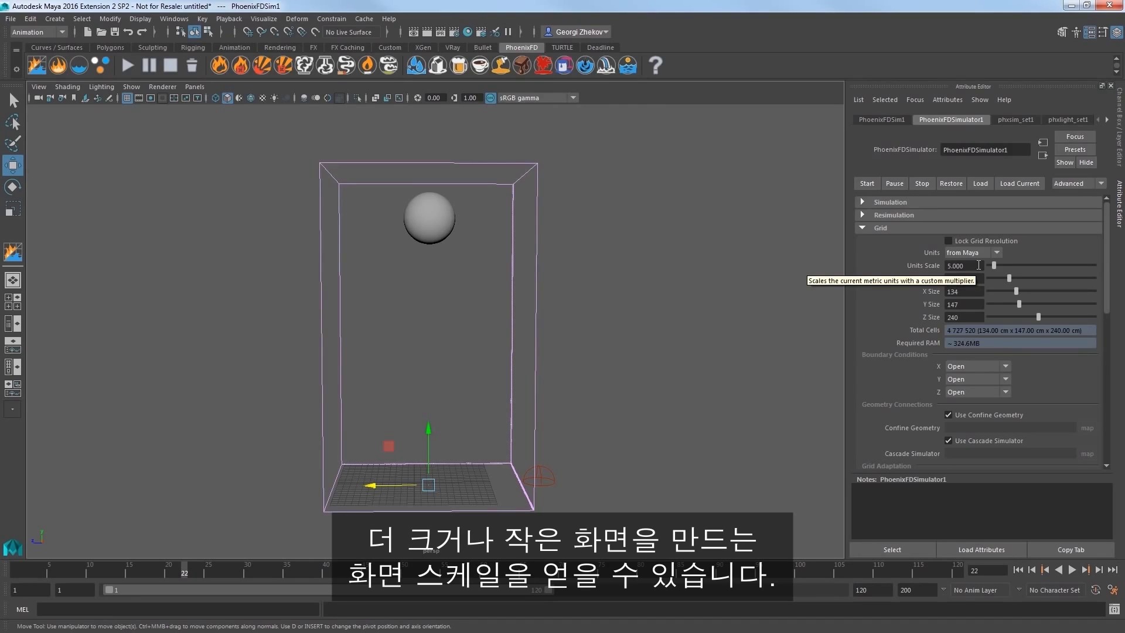
drag(978, 265, 930, 266)
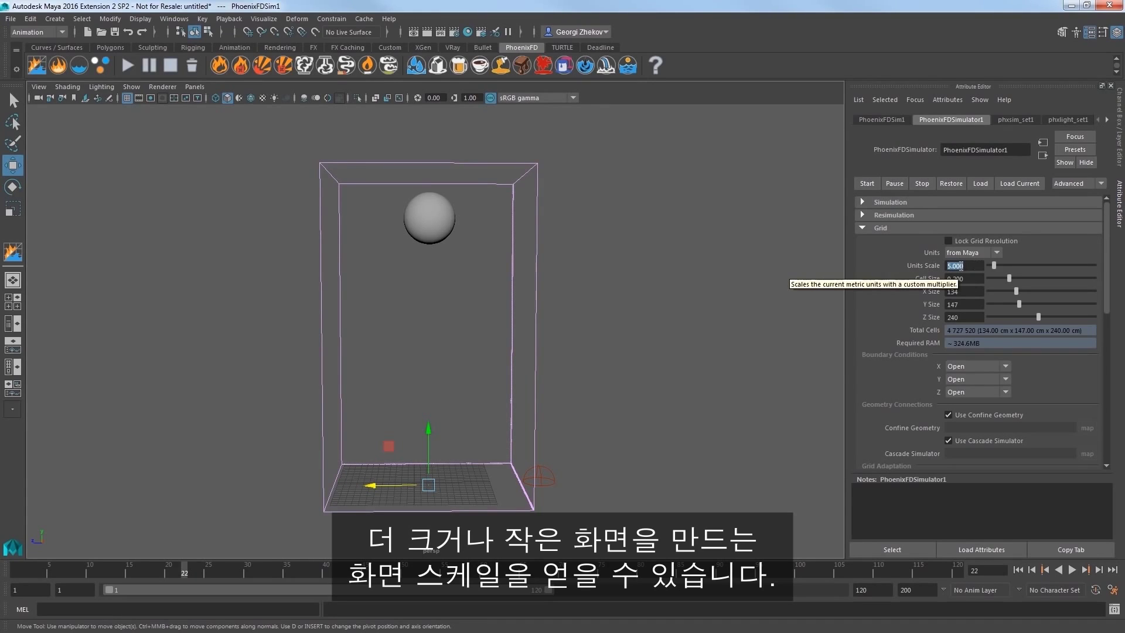
text(0)
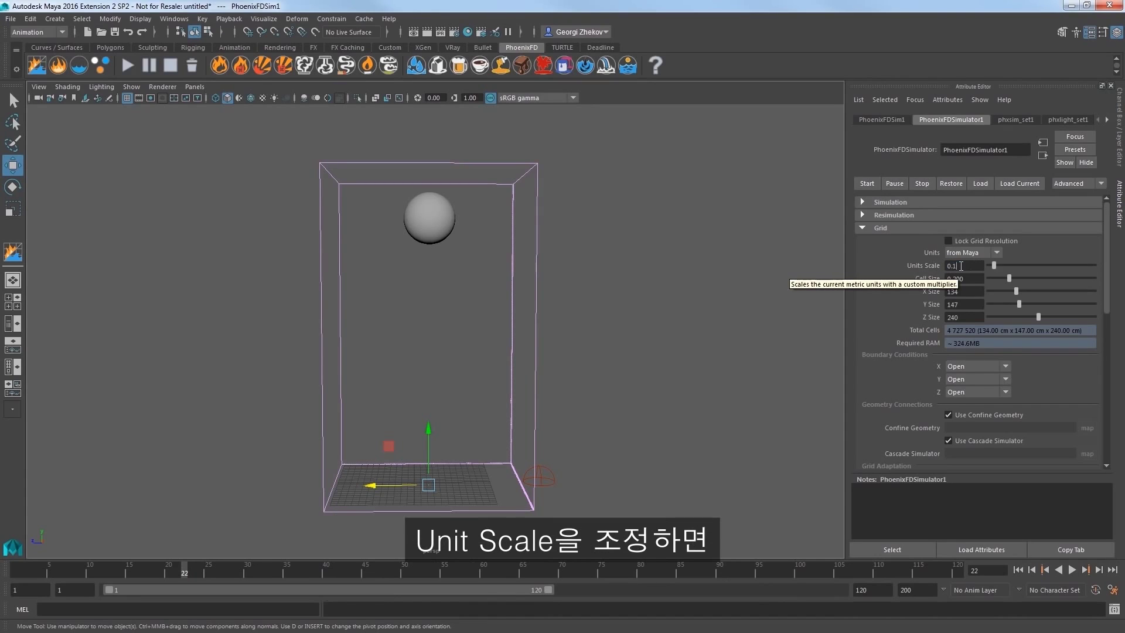
text(100)
key(Return)
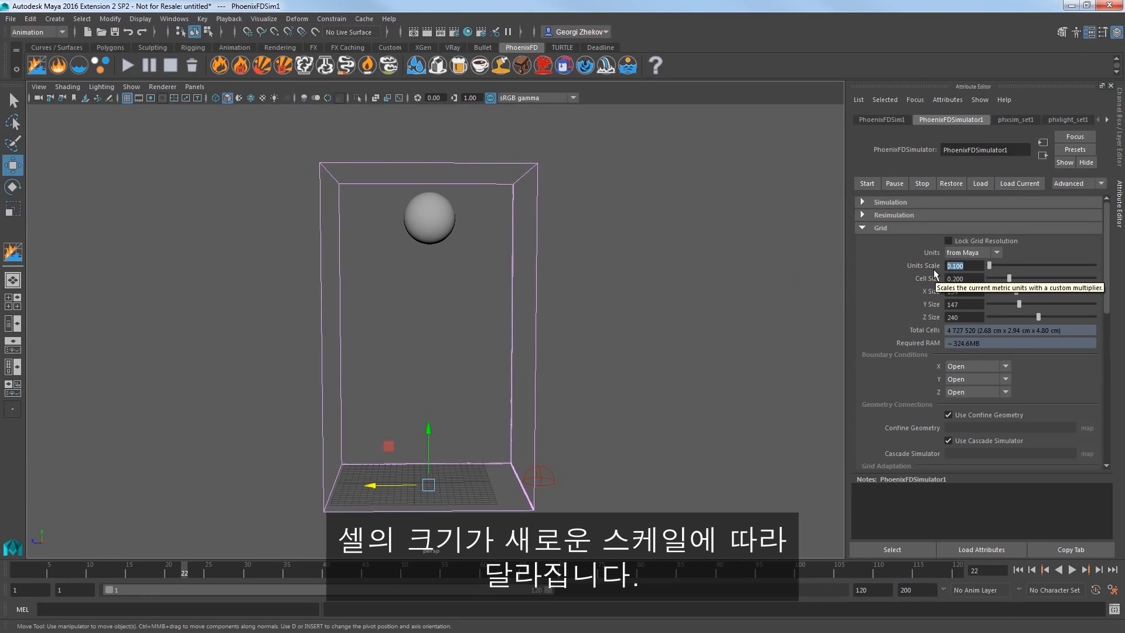
key(Return)
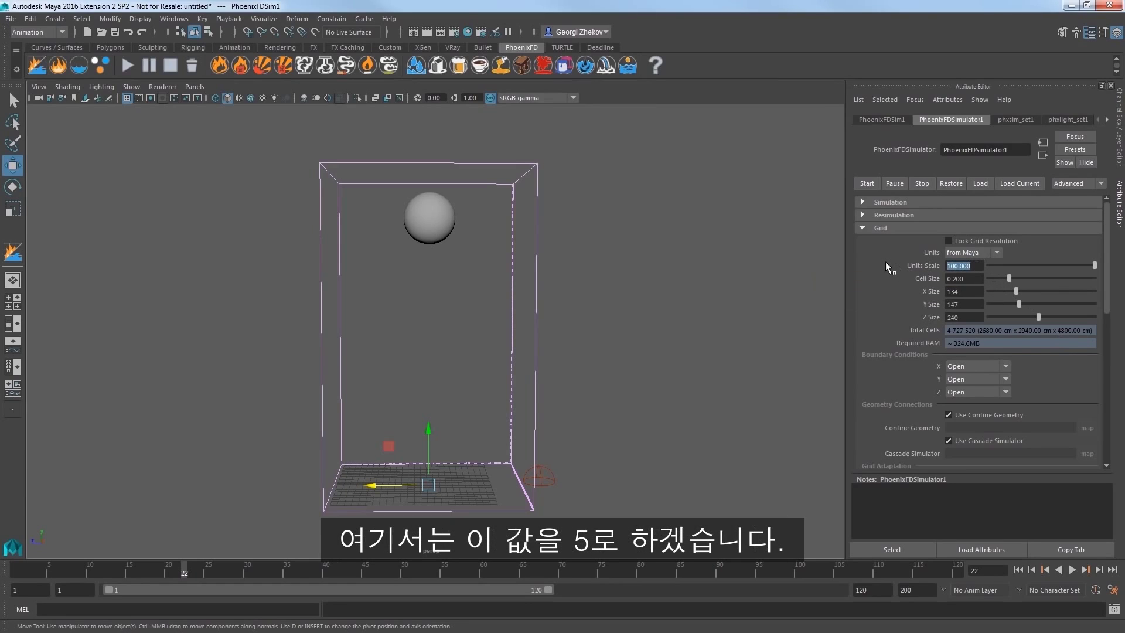
text(5)
key(Return)
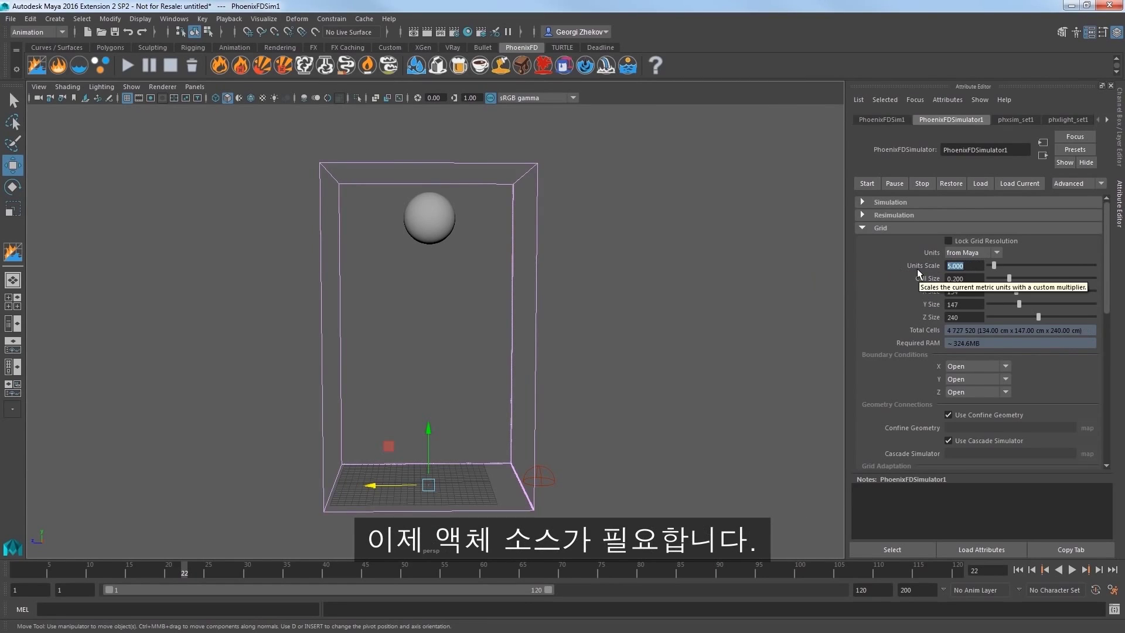
Place a liquid source beside the container and add the sphere as its emitter.
click(78, 68)
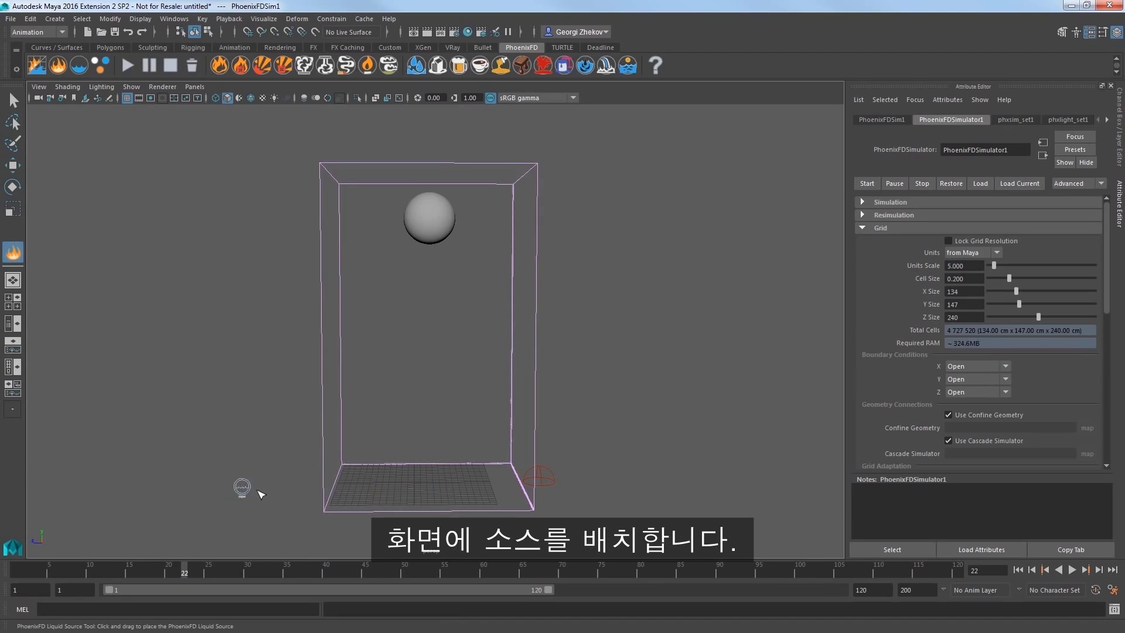
drag(261, 494, 254, 490)
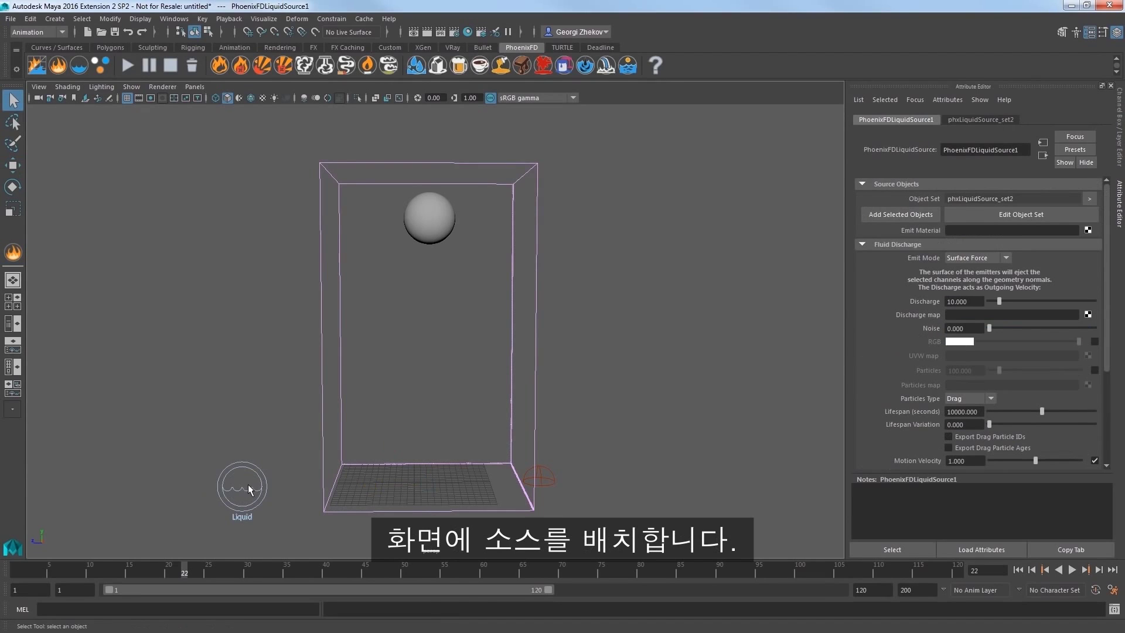
click(441, 216)
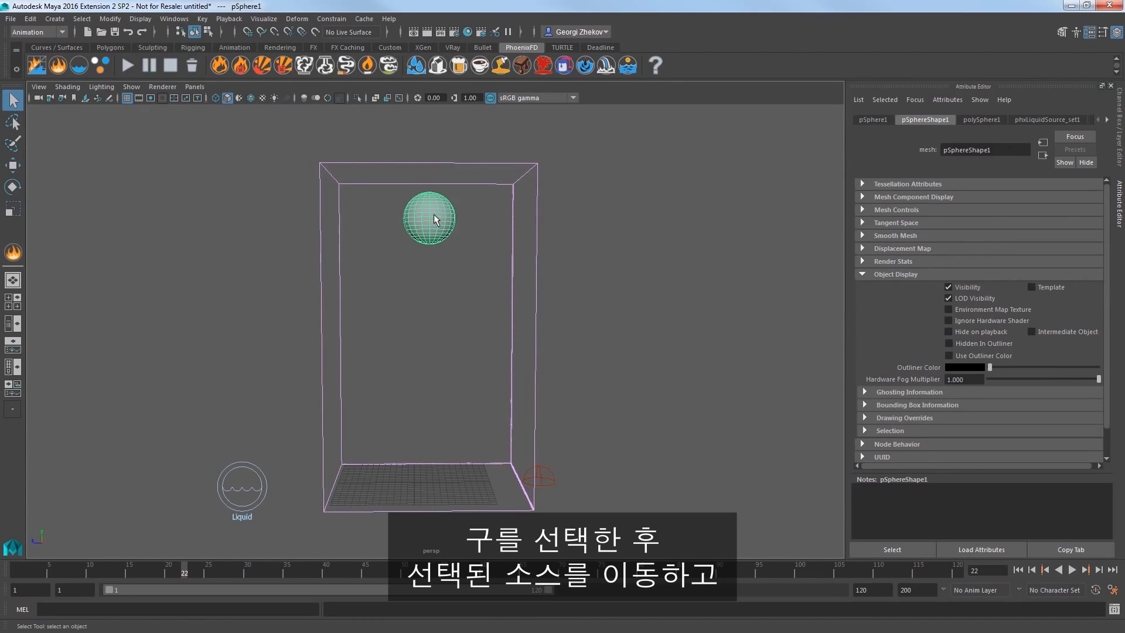
shift+click(252, 493)
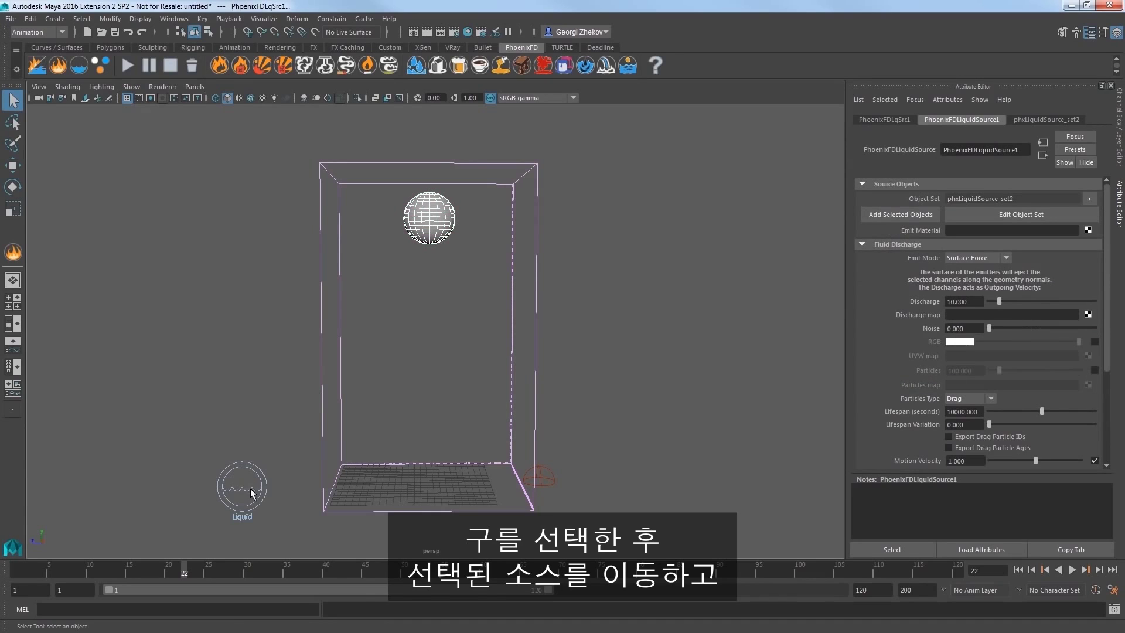
click(885, 219)
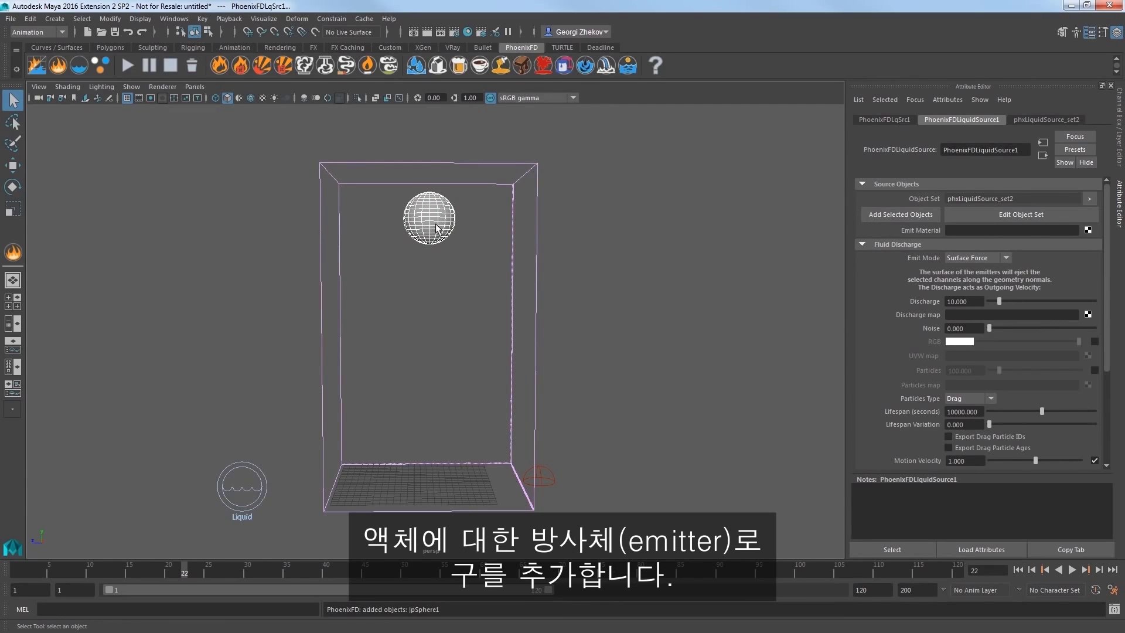
Reselect the liquid source and the sphere to check the emitter assignment.
click(206, 416)
click(254, 498)
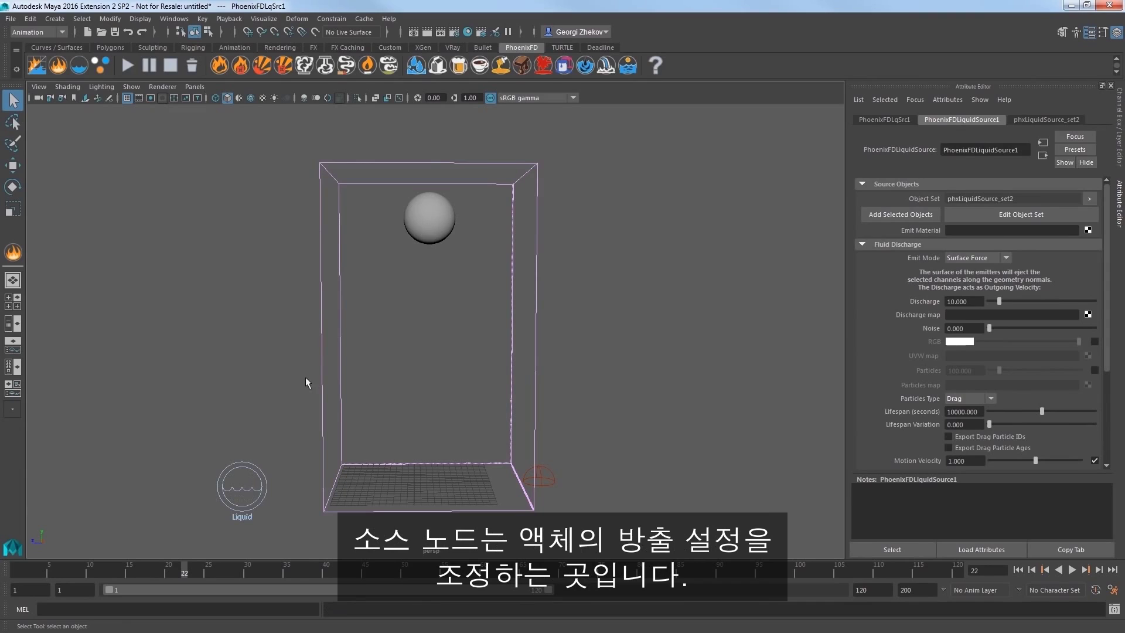
click(426, 220)
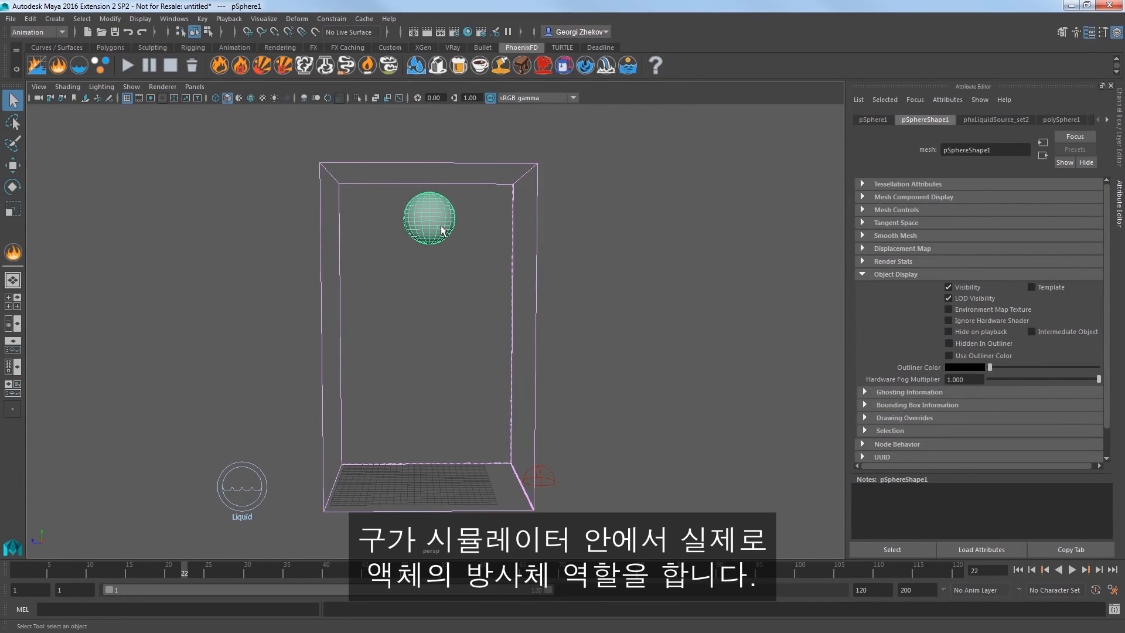
Enable Liquid on the simulator and start the simulation so liquid pours from the sphere.
click(339, 196)
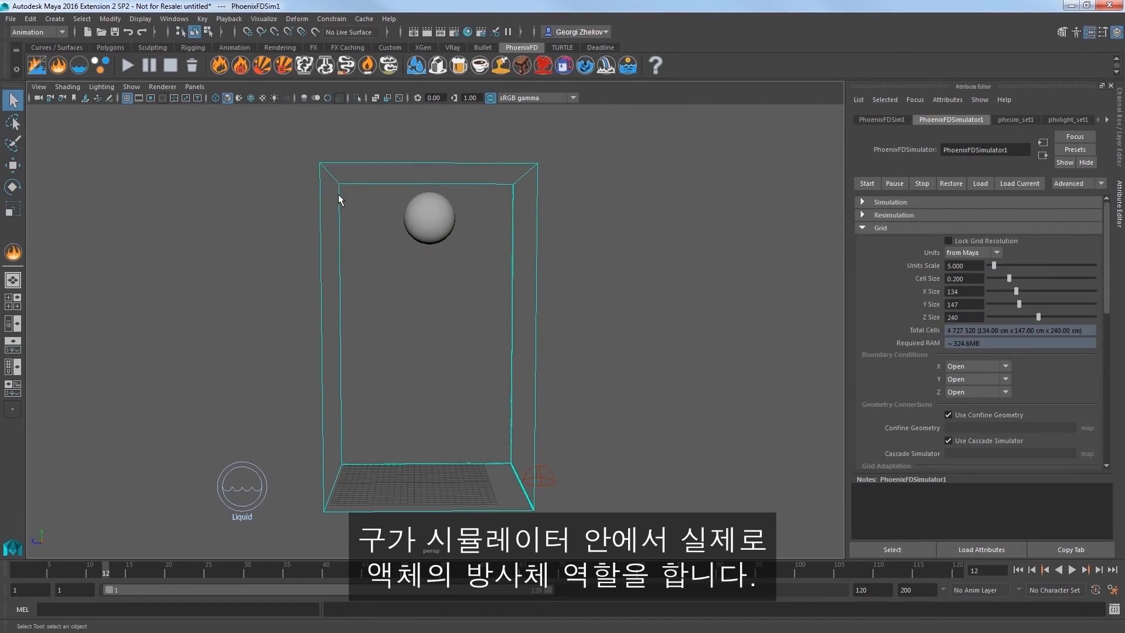
click(879, 229)
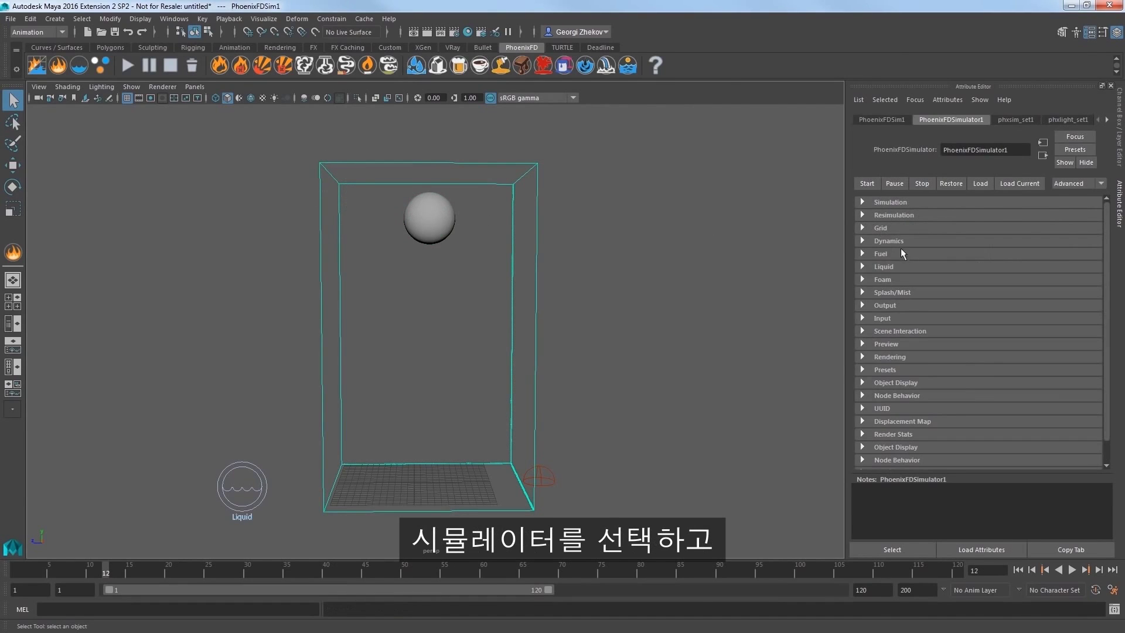
click(889, 266)
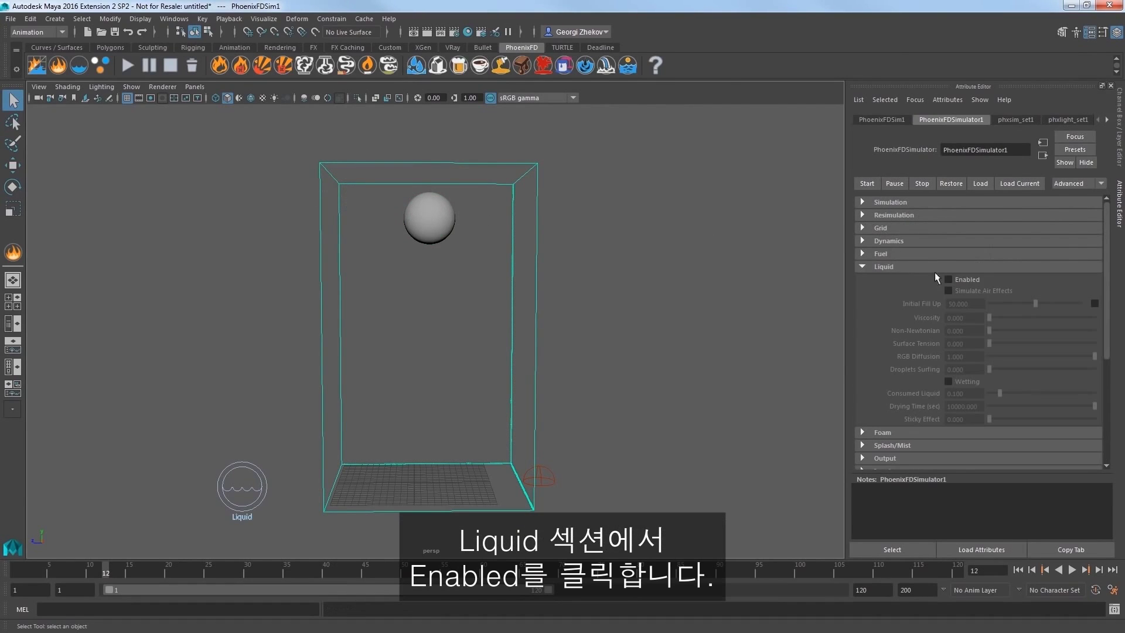
click(956, 281)
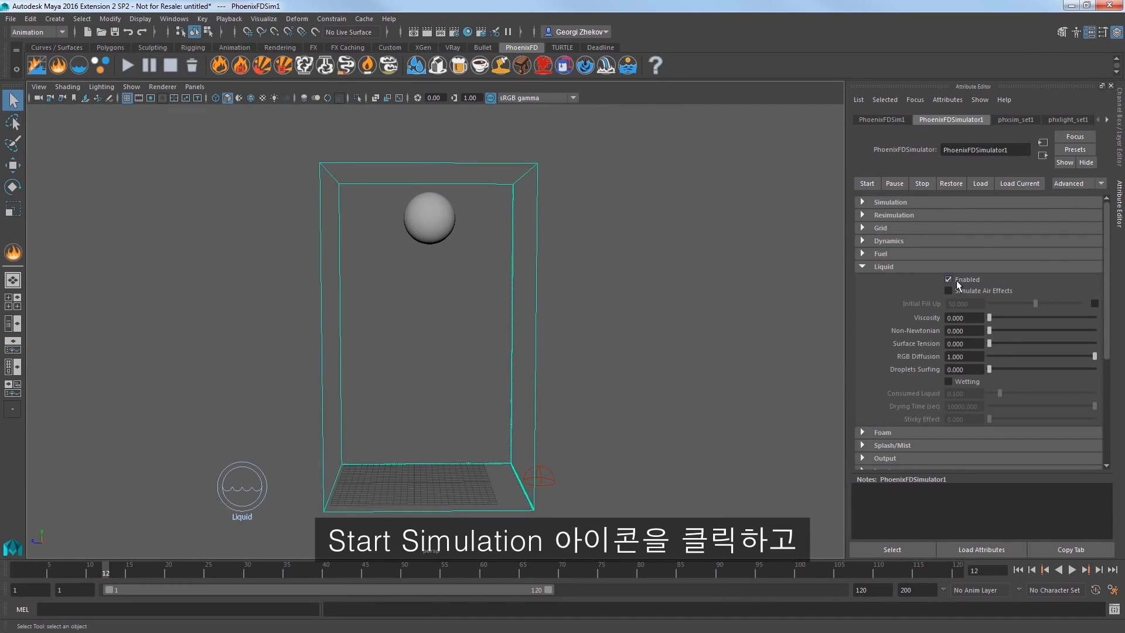
click(908, 268)
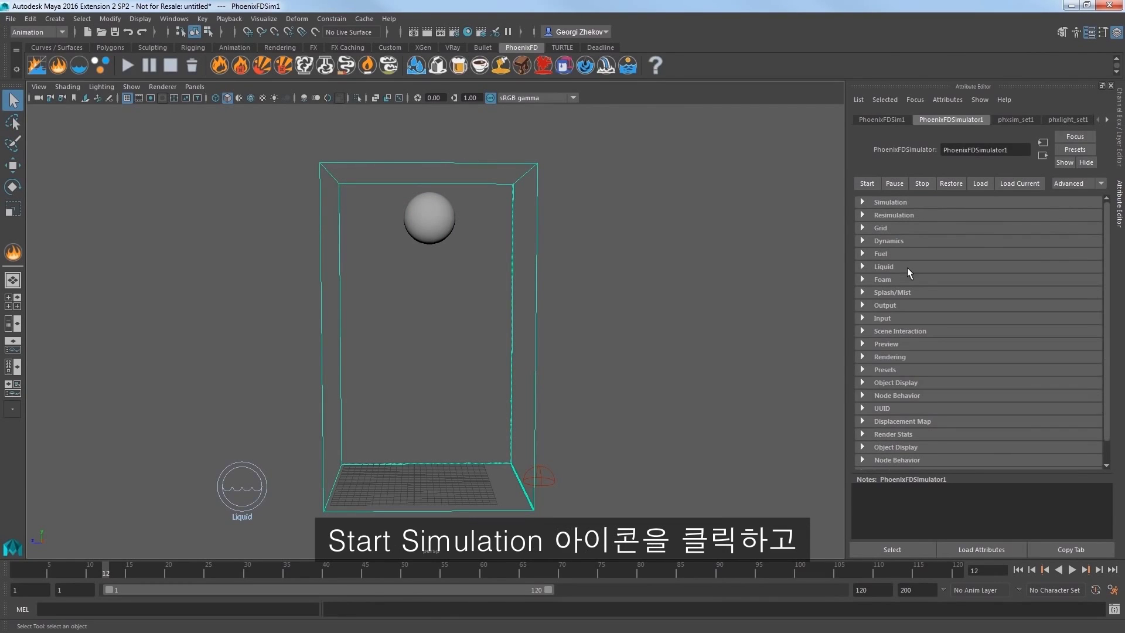
click(129, 64)
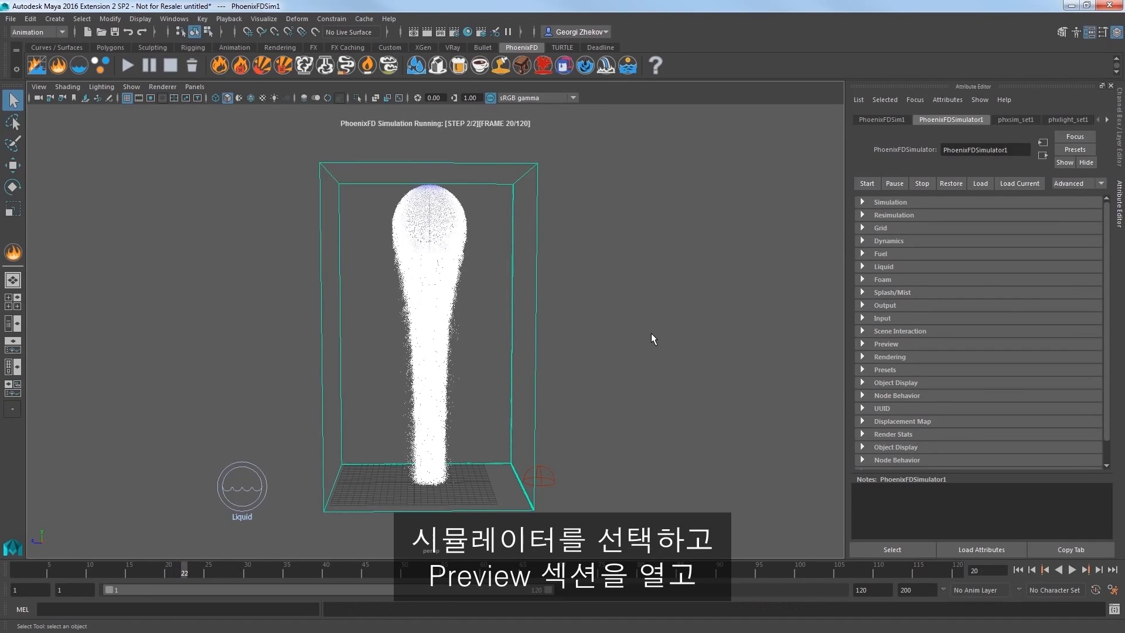
In the simulator's Particle Preview, raise White Speed to about 729 so slow particles read blue.
click(870, 343)
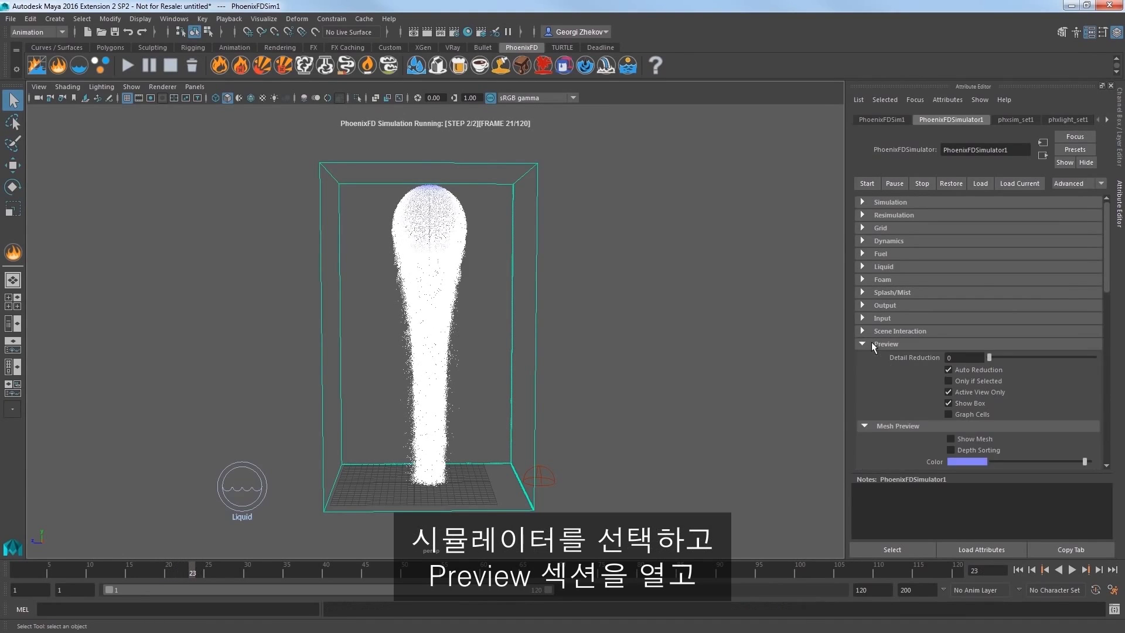
scroll(878, 362, down, 1)
scroll(879, 361, down, 1)
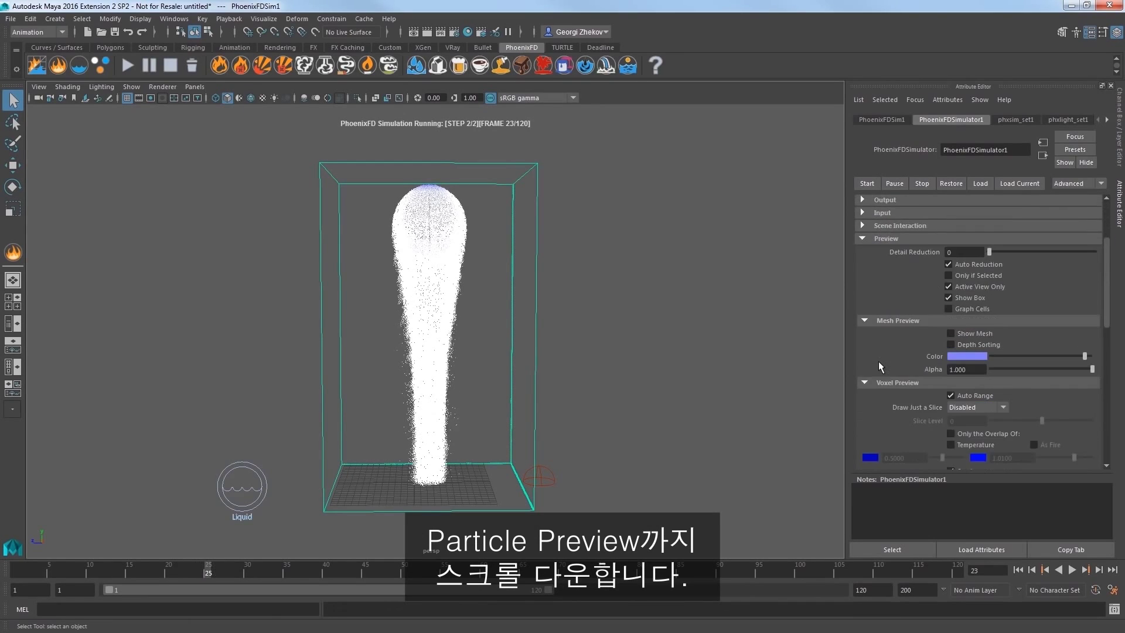
scroll(879, 362, down, 3)
scroll(877, 361, down, 2)
scroll(878, 361, down, 2)
scroll(878, 361, down, 1)
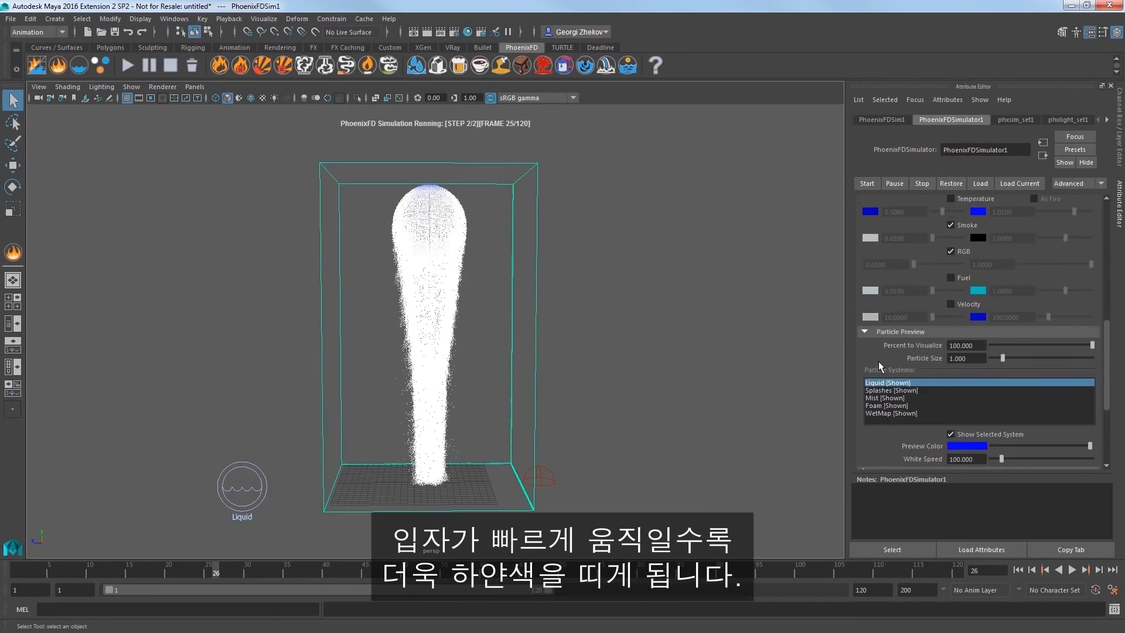
scroll(878, 361, down, 1)
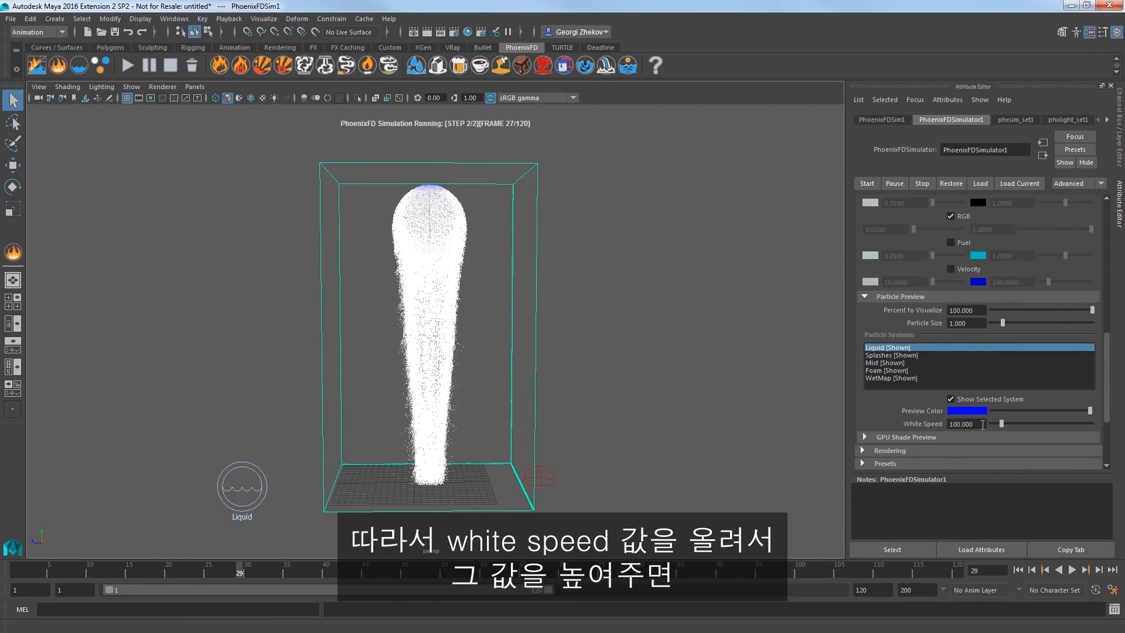
drag(1000, 423, 1059, 415)
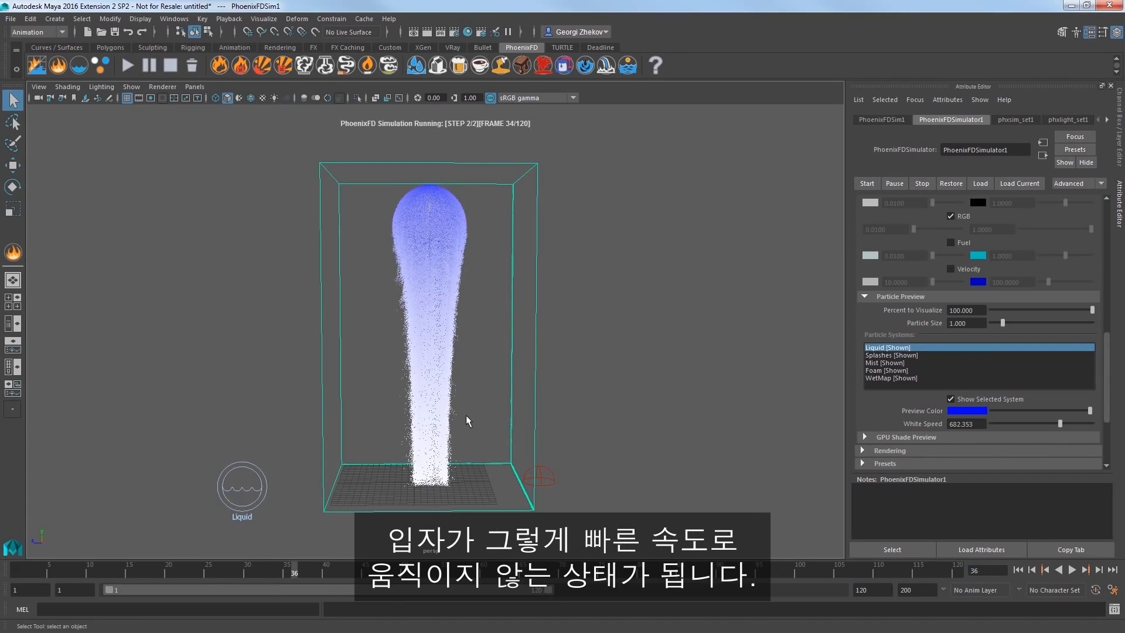
drag(1060, 423, 1065, 423)
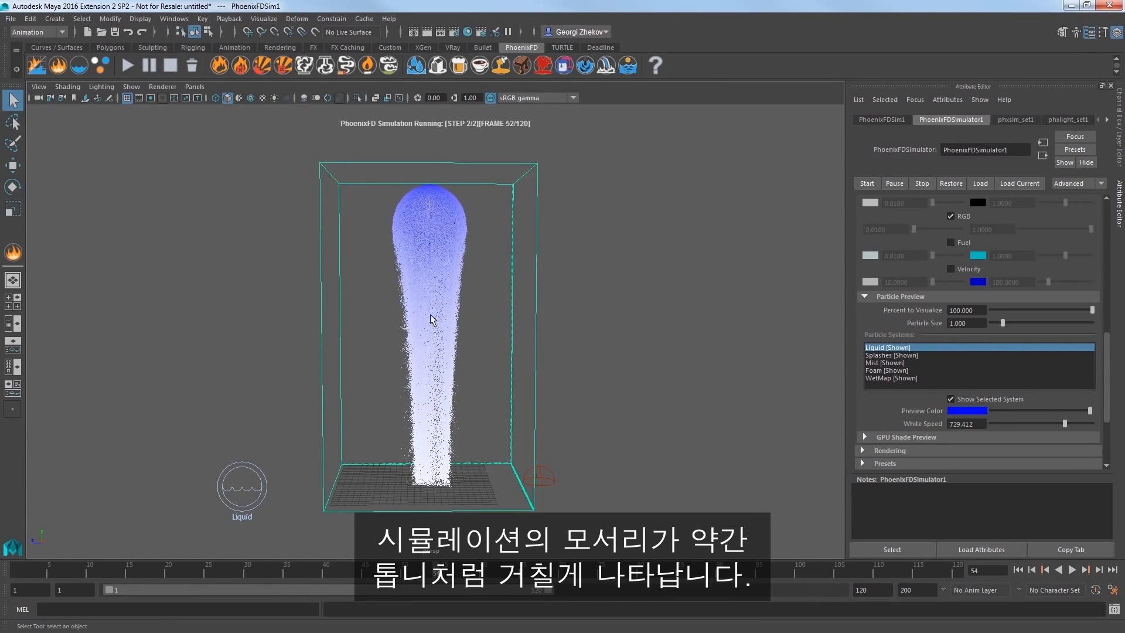
In the Dynamics section, enter 12 for Steps Per Frame.
drag(1108, 358, 1119, 217)
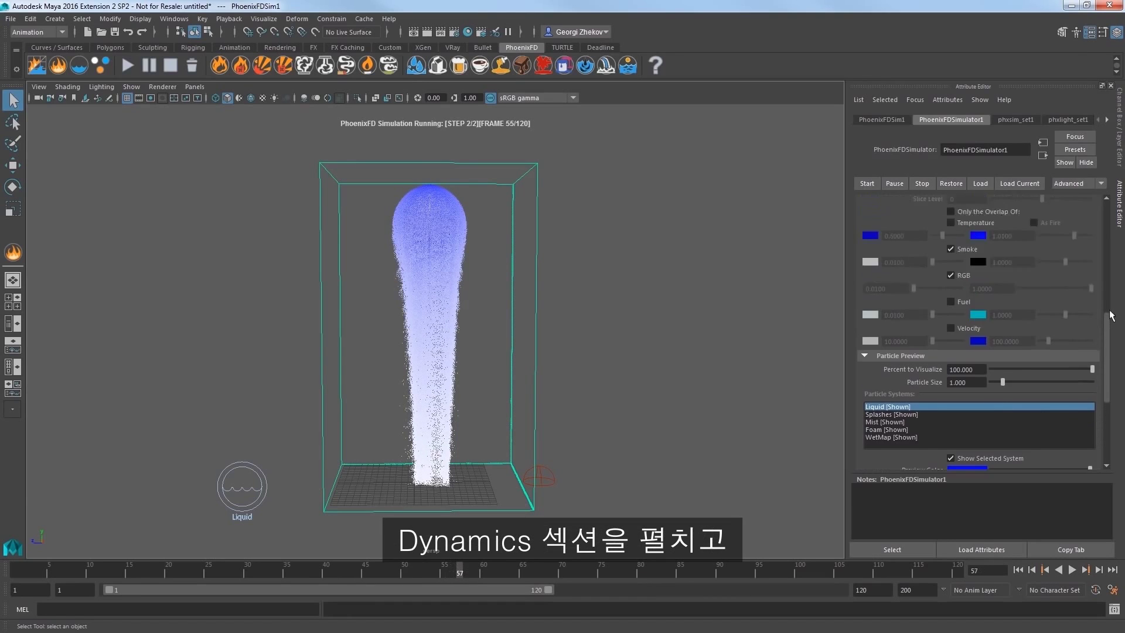
click(897, 241)
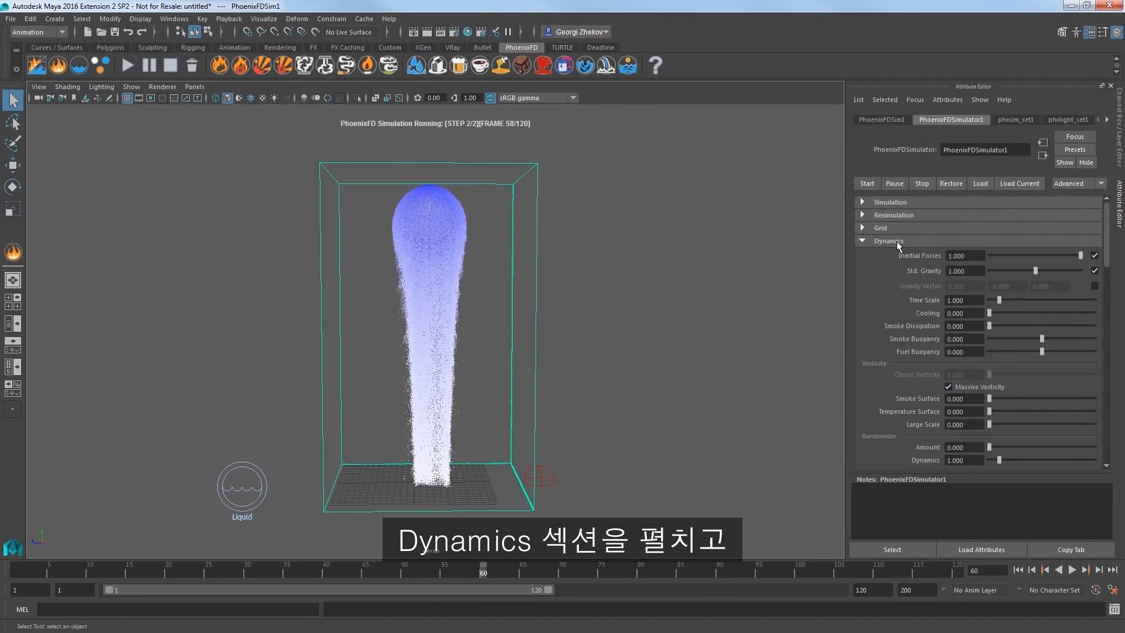
scroll(899, 274, down, 3)
scroll(898, 276, down, 2)
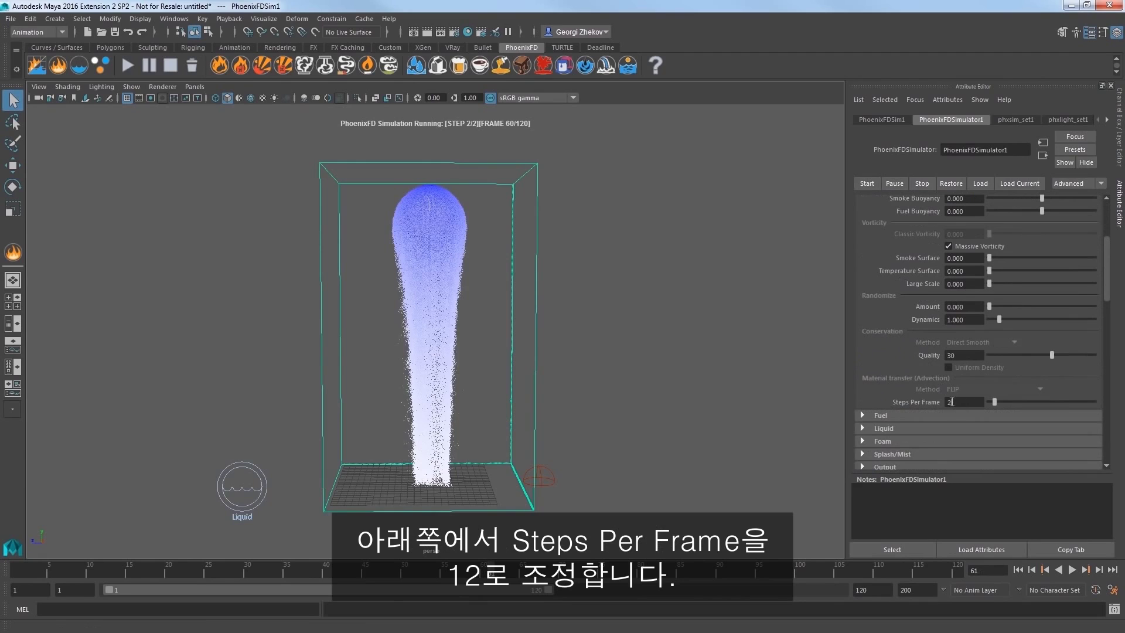
drag(950, 402, 930, 404)
text(12)
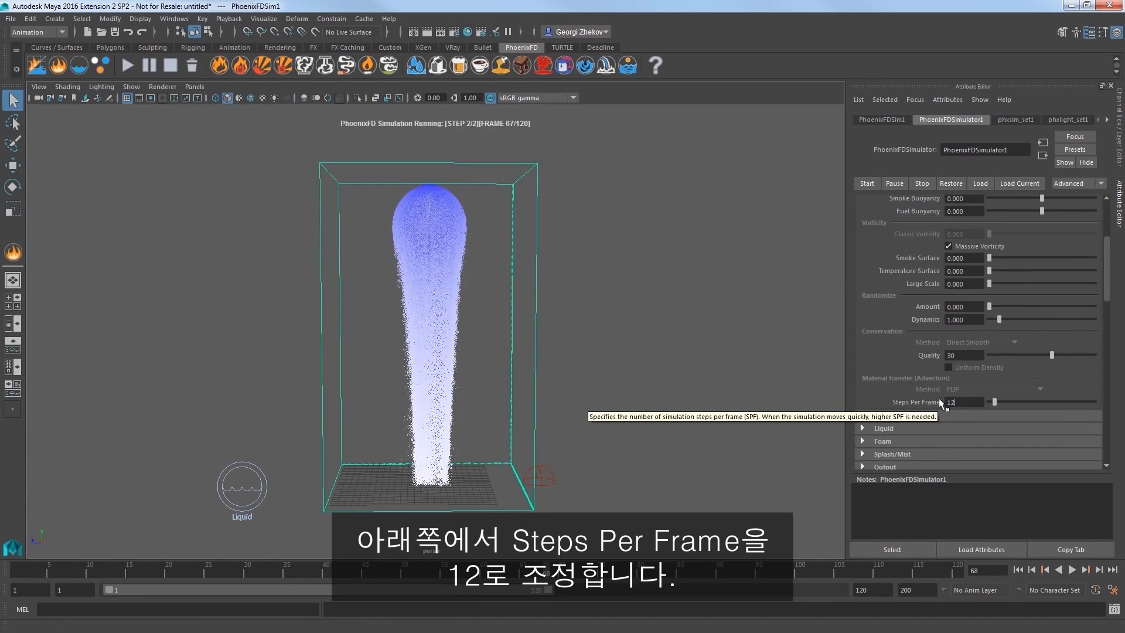
key(Return)
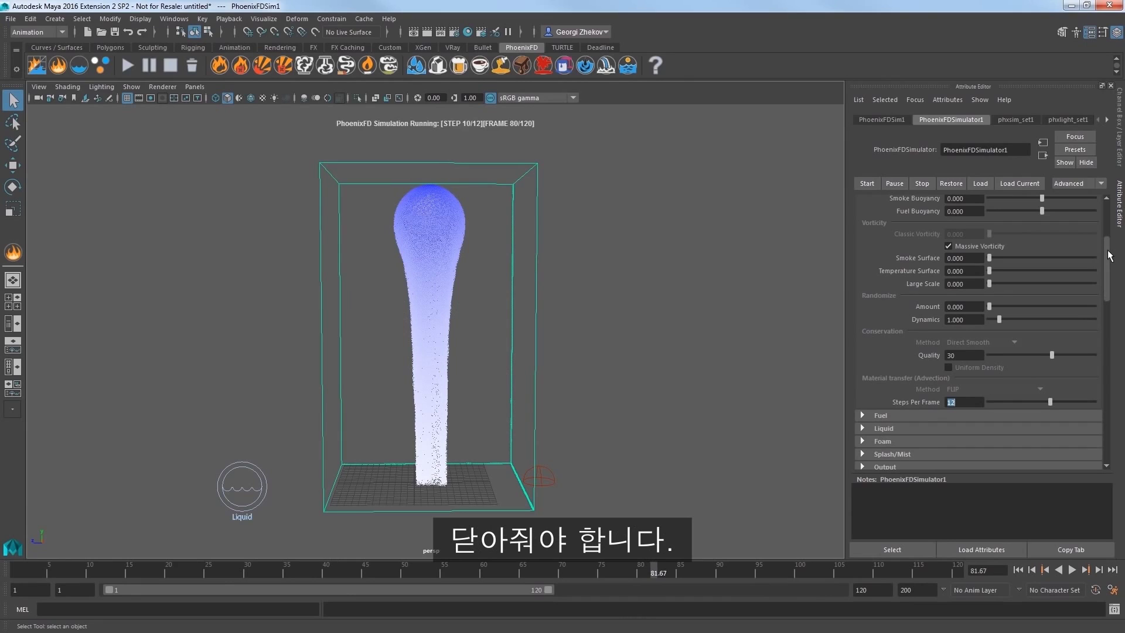
drag(1107, 259, 1101, 222)
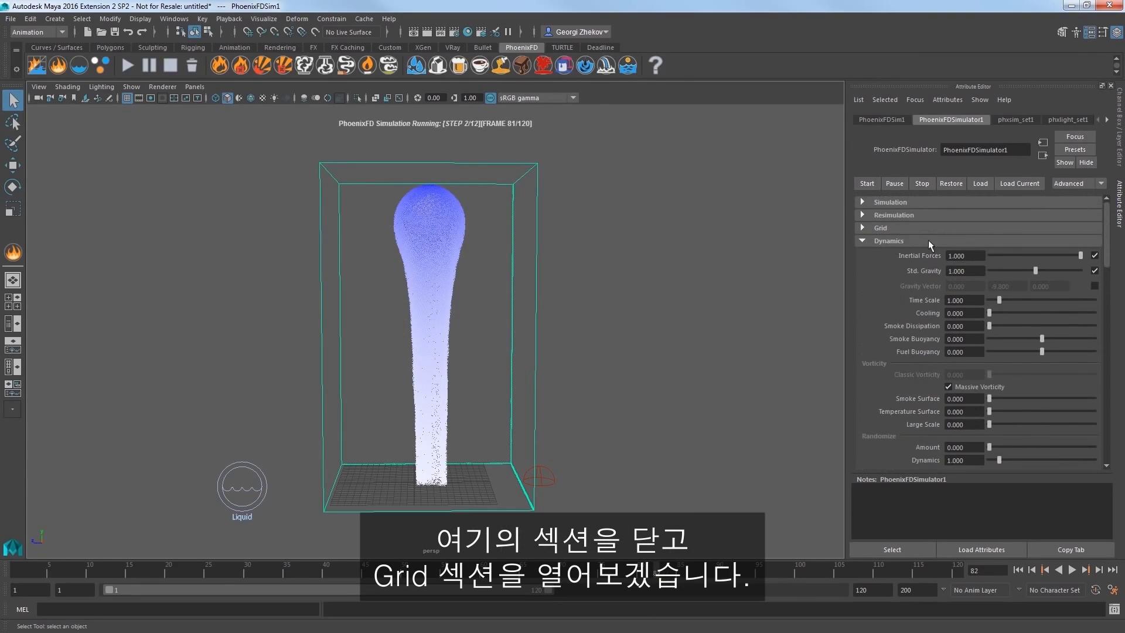
Collapse Dynamics and the preview sections and expand the Grid settings.
click(928, 240)
click(882, 202)
click(877, 276)
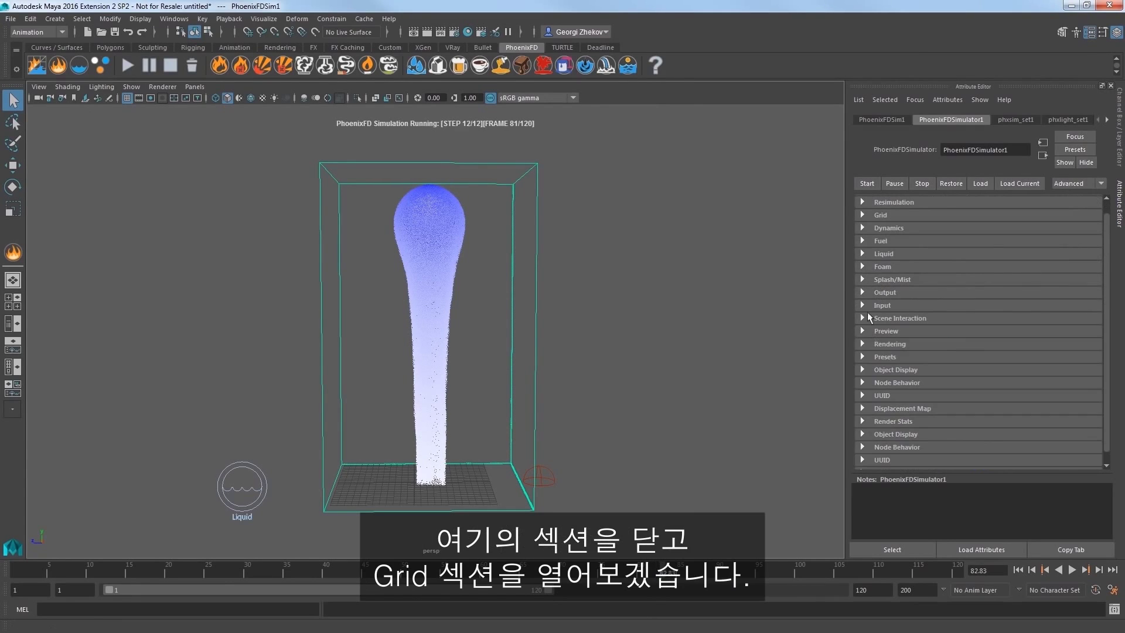
click(879, 215)
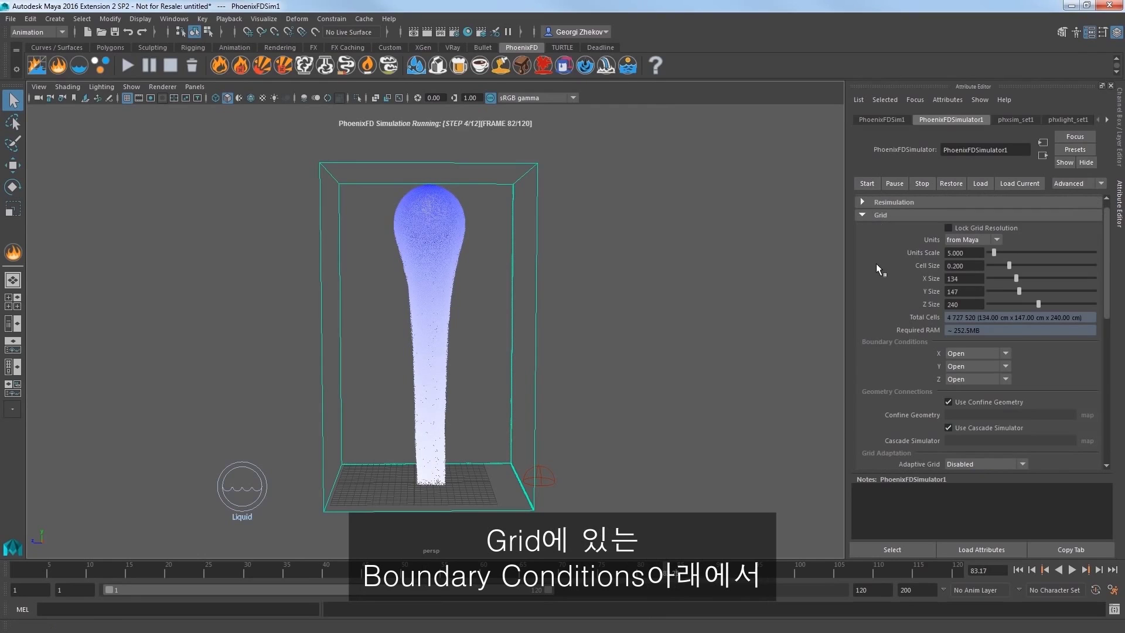
Set the X, Y and Z Boundary Conditions to Jammed Both.
click(963, 353)
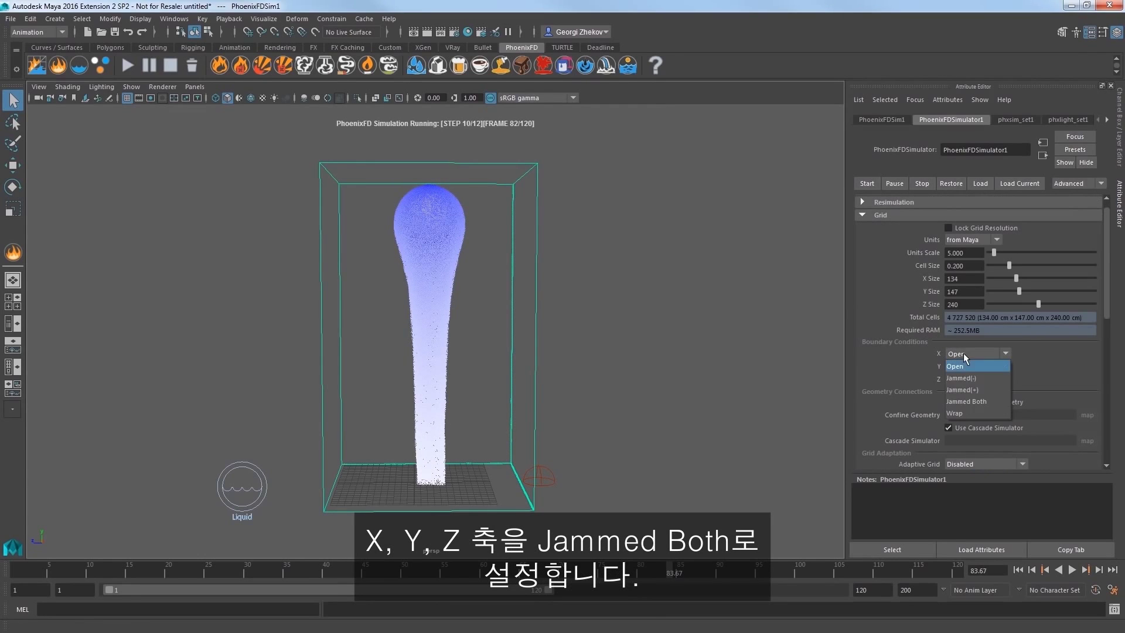
click(965, 401)
click(967, 365)
click(964, 412)
click(970, 379)
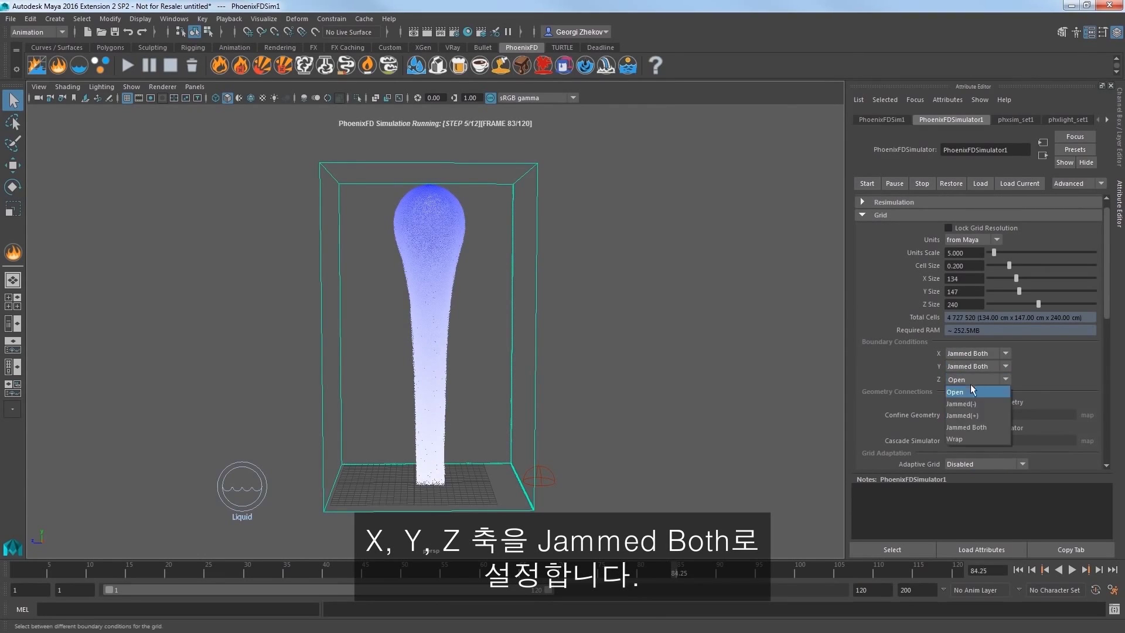
click(966, 424)
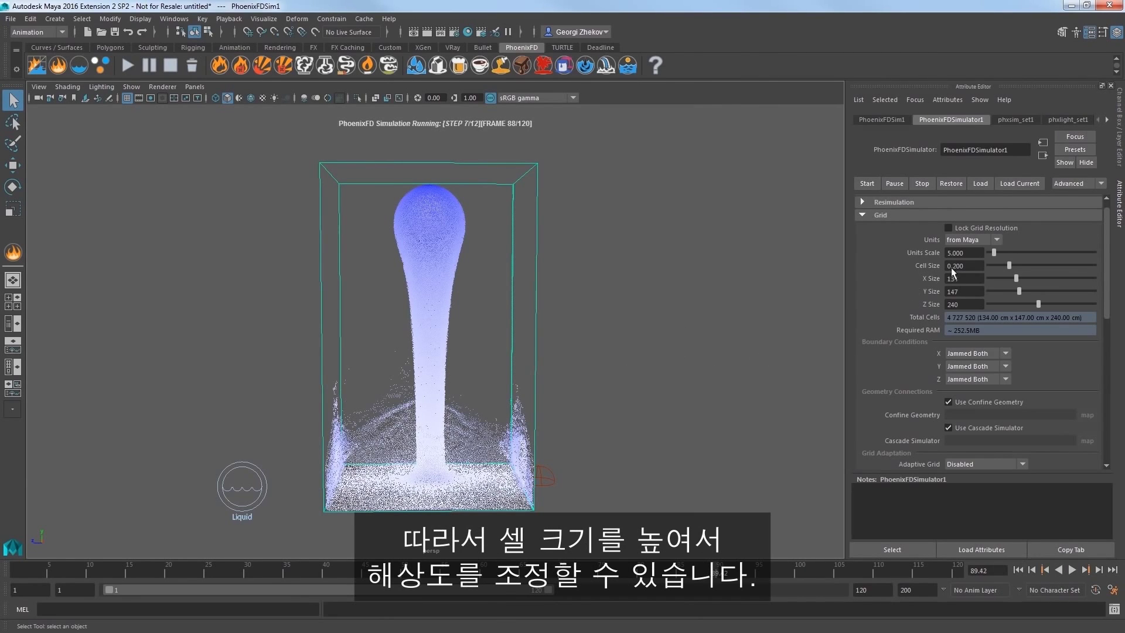
drag(971, 264, 944, 264)
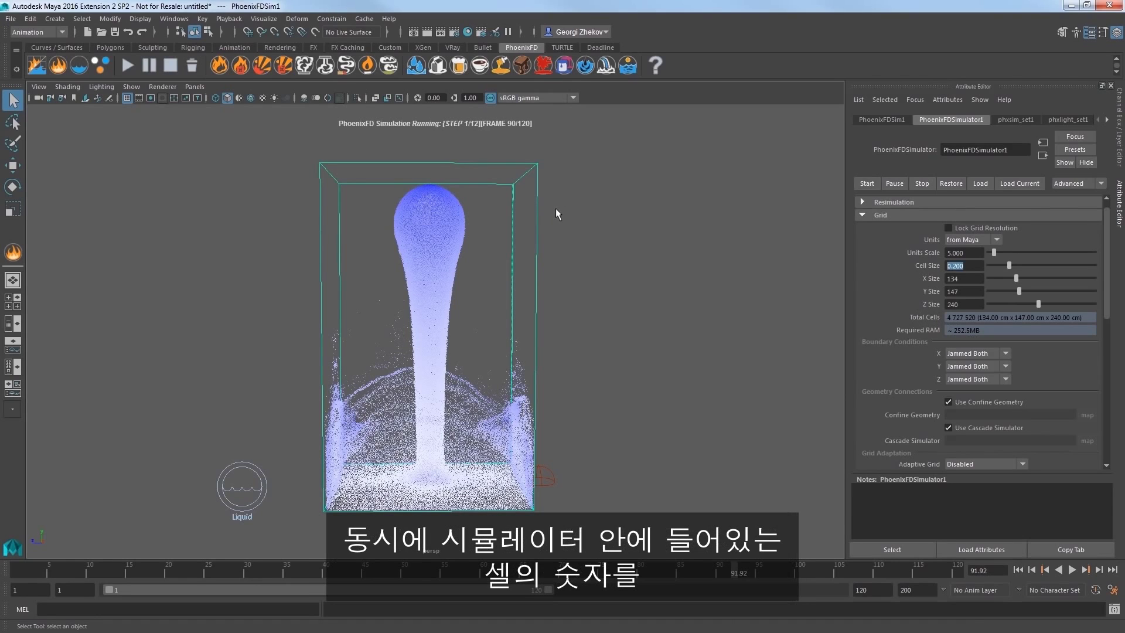
Stop the simulation and raise Cell Size to 0.5, cutting the grid to about 306,000 cells.
drag(967, 265, 943, 265)
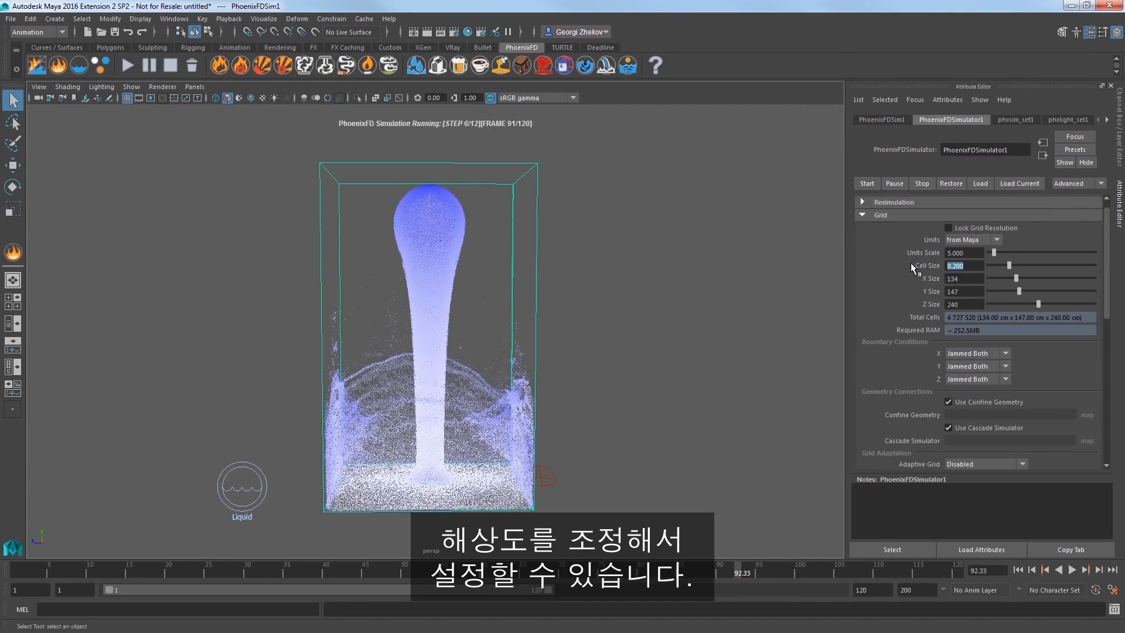
click(173, 71)
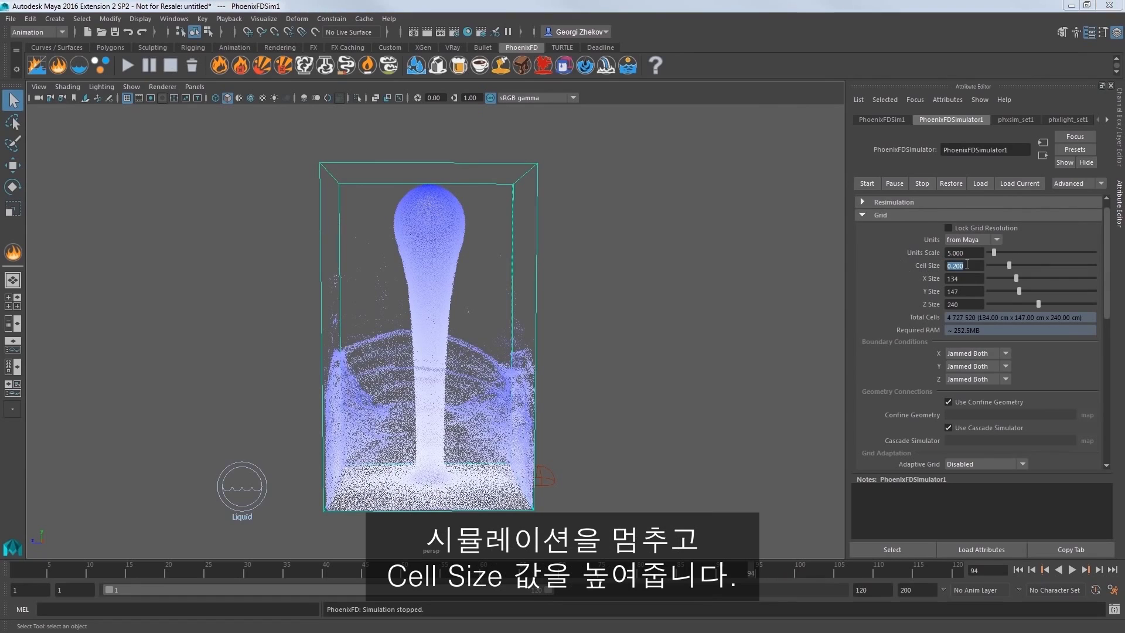
drag(1009, 265, 1017, 264)
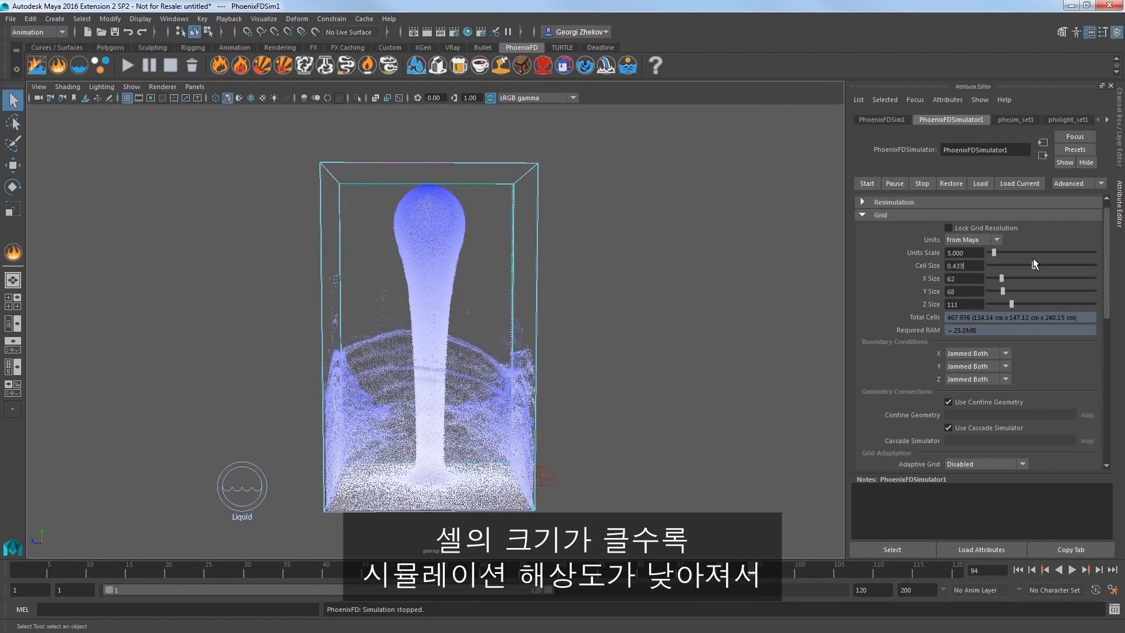
drag(1017, 262, 1039, 255)
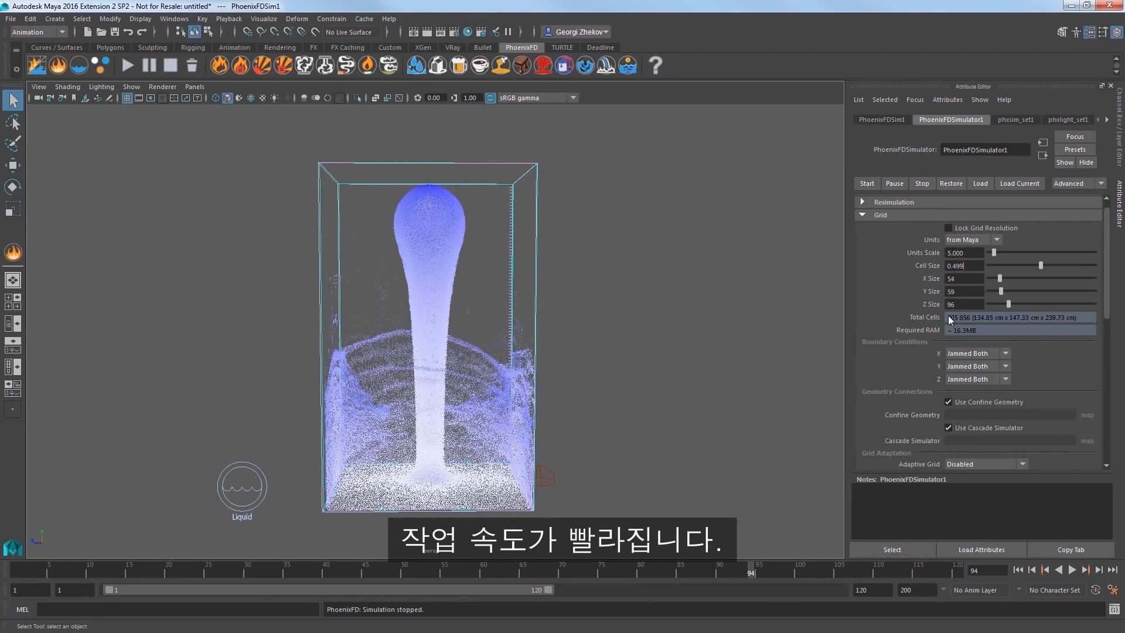
drag(964, 266, 957, 267)
text(0.)
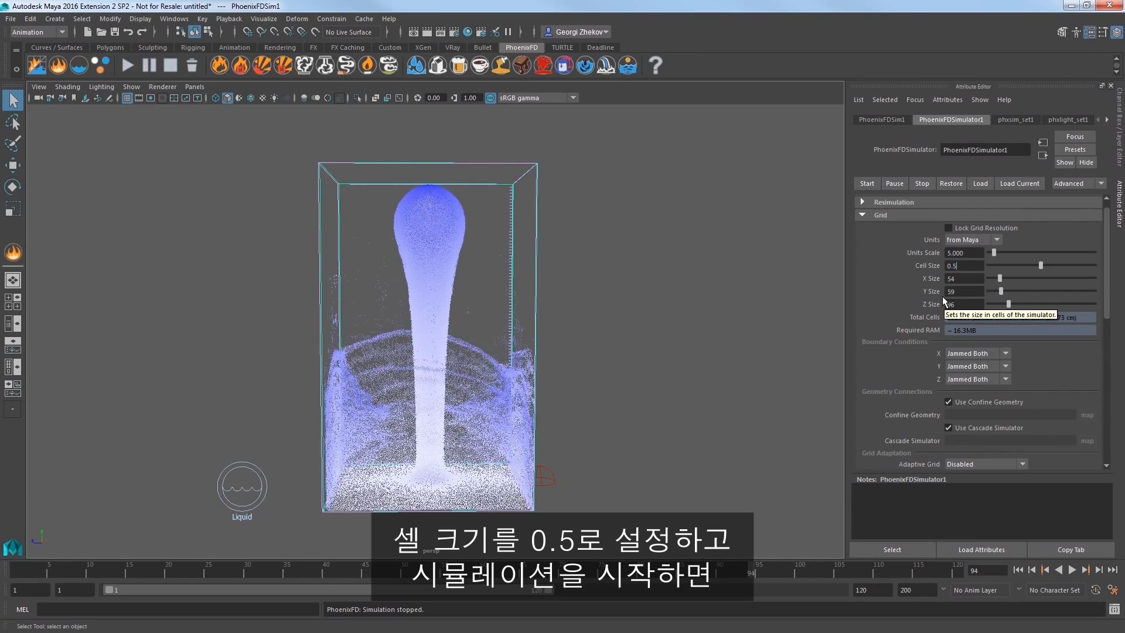
text(5)
key(Return)
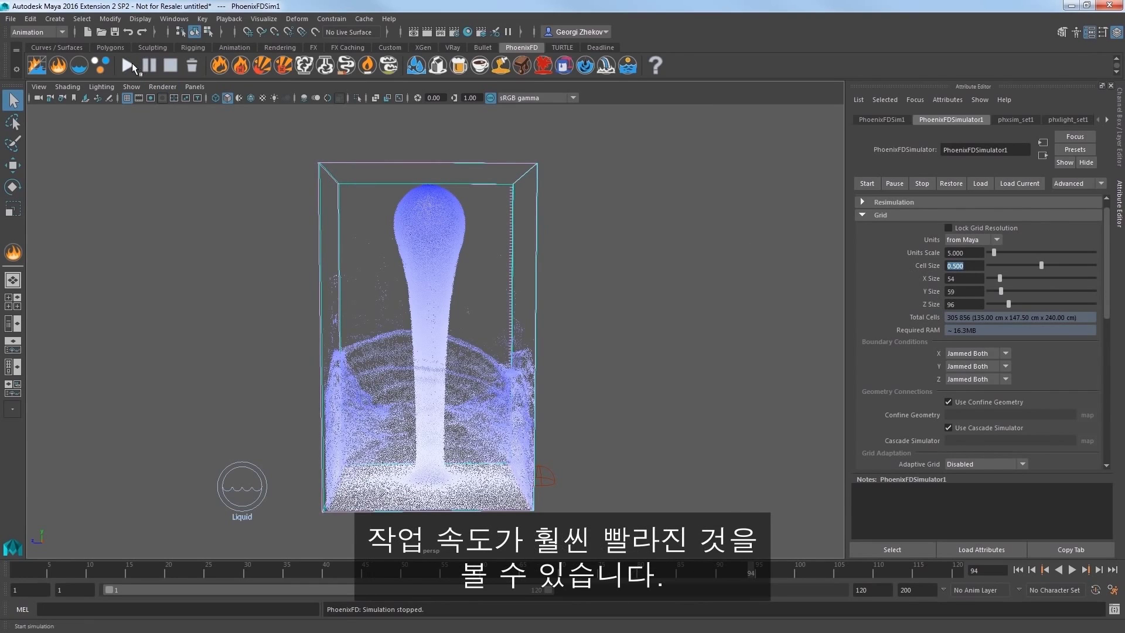
Restart the liquid simulation from scratch with the coarser grid.
click(133, 63)
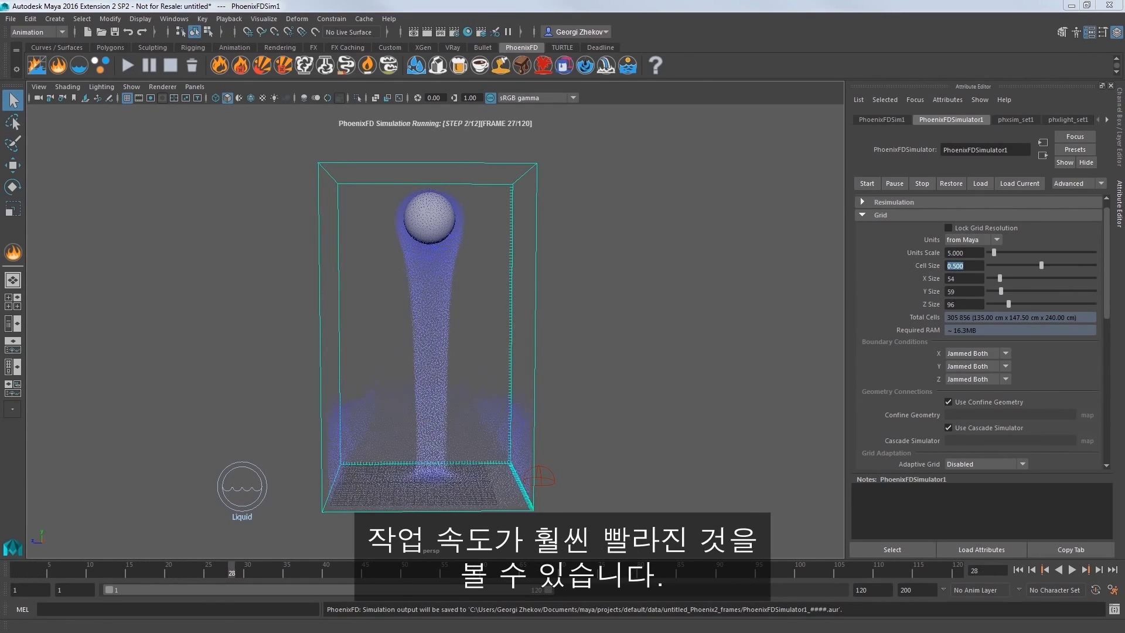
click(450, 30)
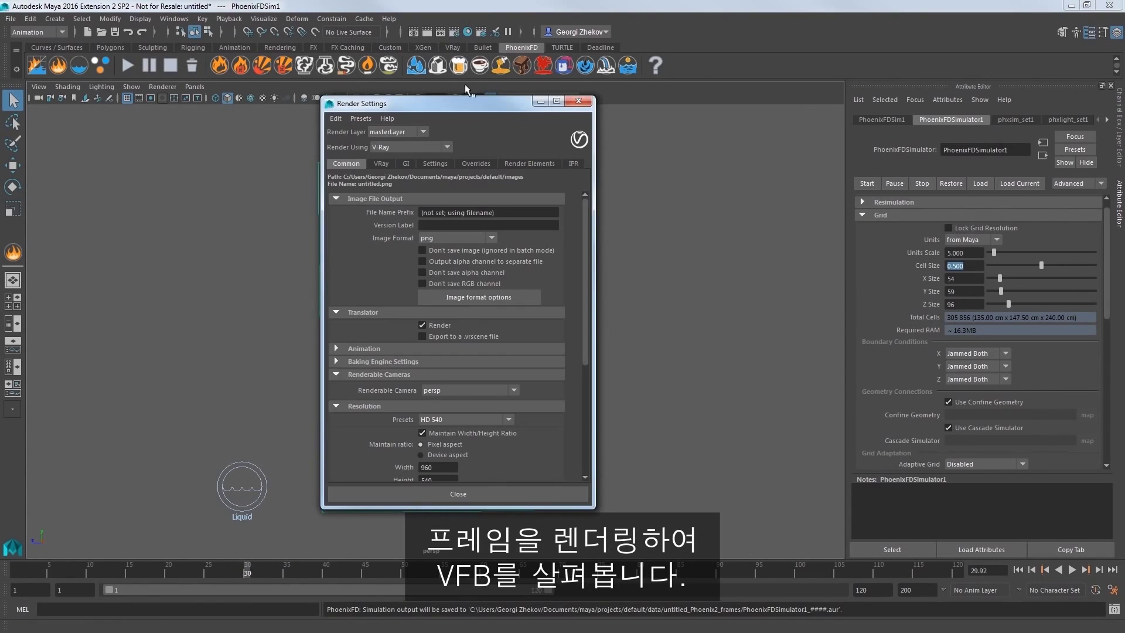
Render the current frame in V-Ray, showing the liquid in plain gray in the frame buffer.
click(577, 100)
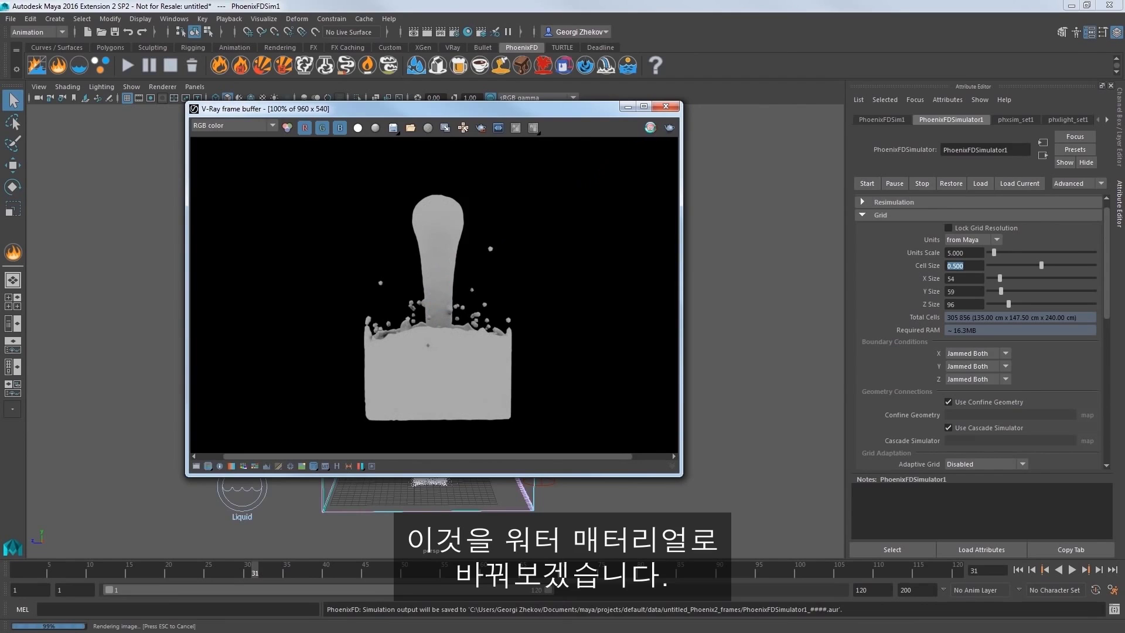
click(667, 106)
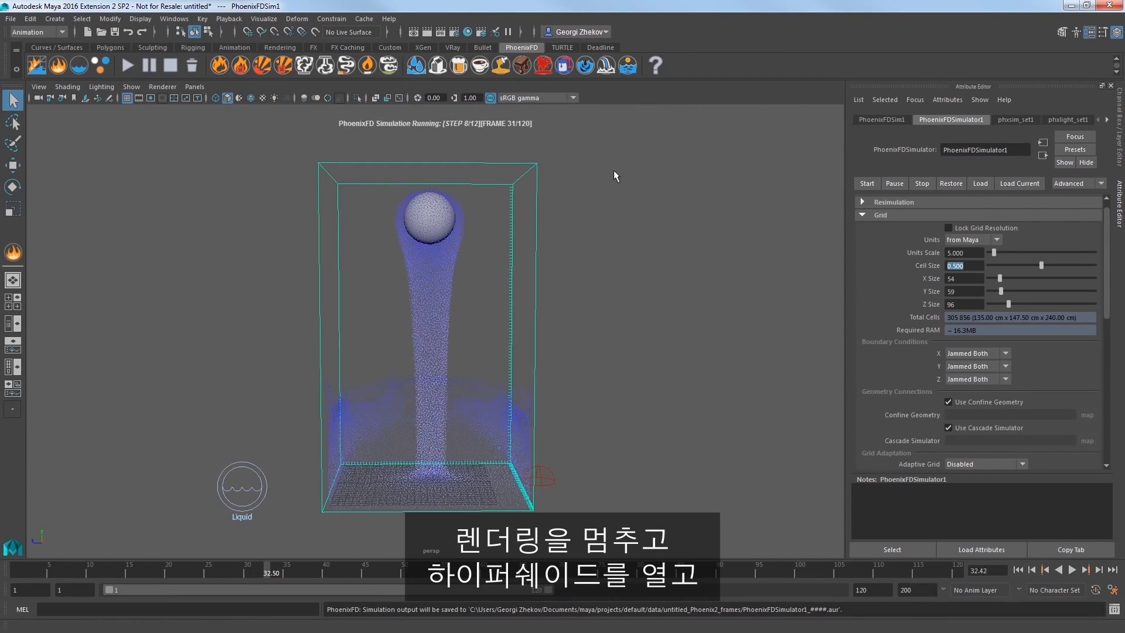
In Hypershade, create a new VRayMtl and make its Diffuse colour black.
click(467, 31)
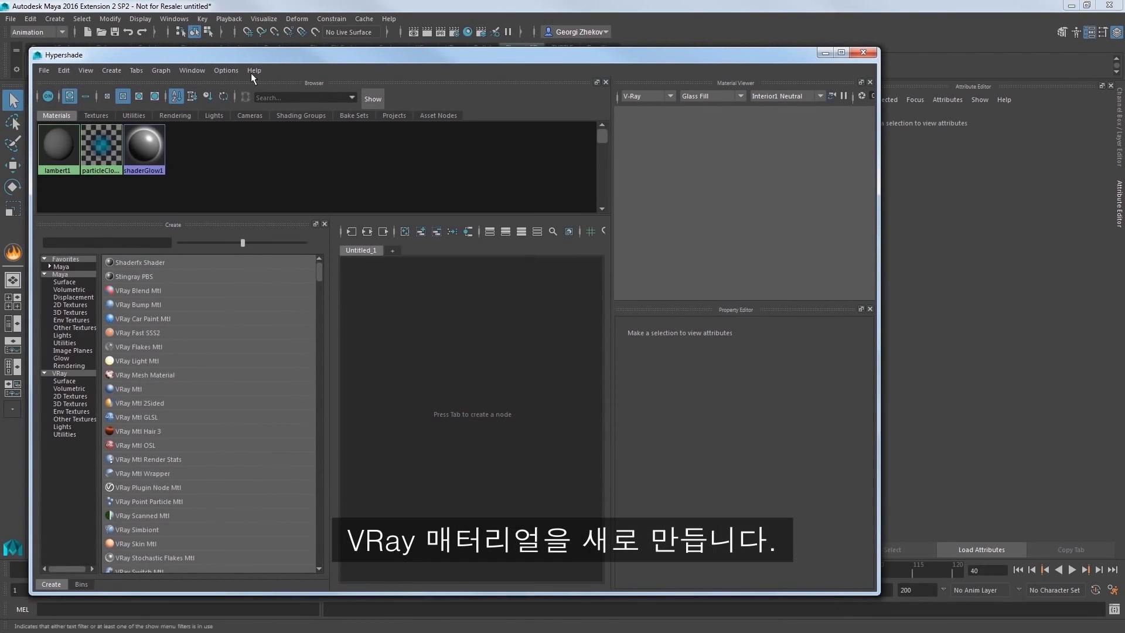
click(133, 388)
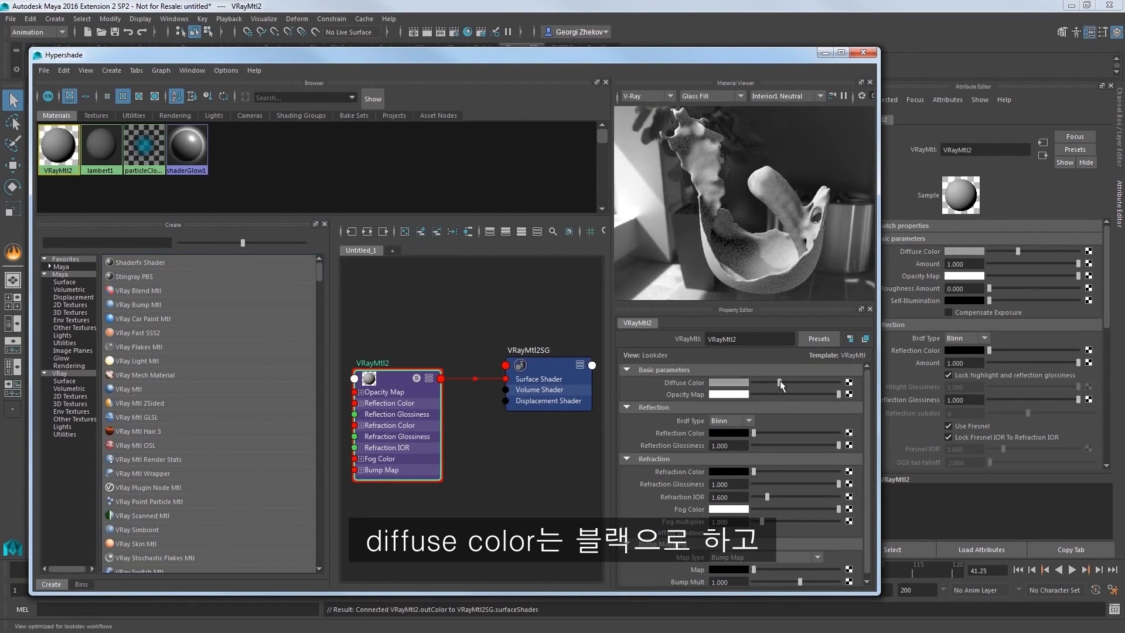
drag(794, 380, 744, 380)
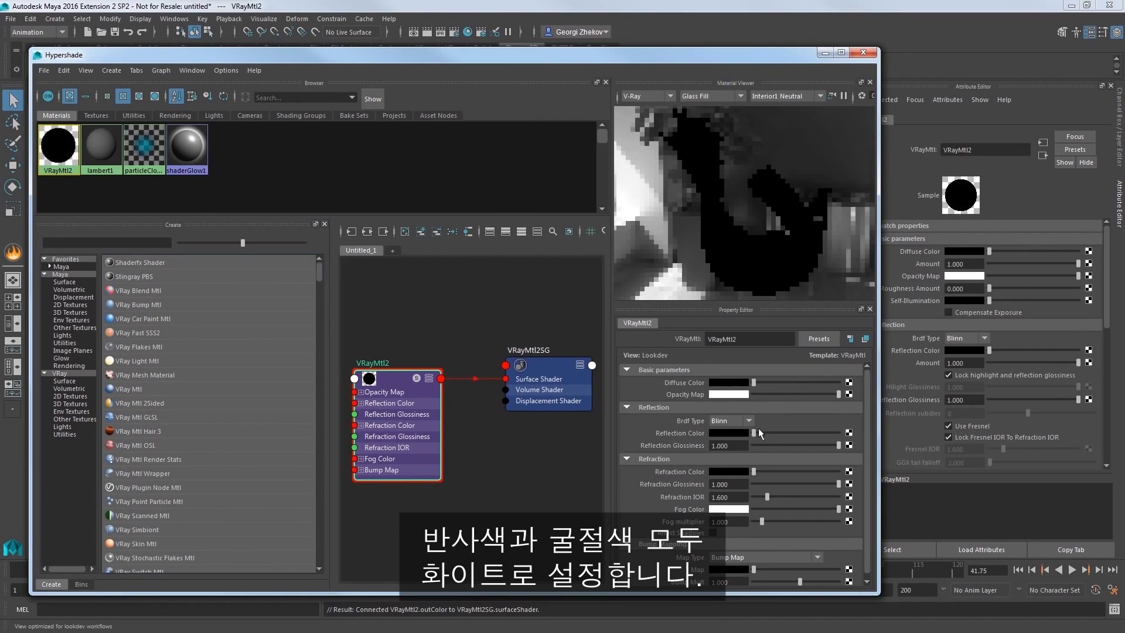
Set Reflection and Refraction colours to white with a Refraction IOR of 1.33.
drag(754, 433, 845, 424)
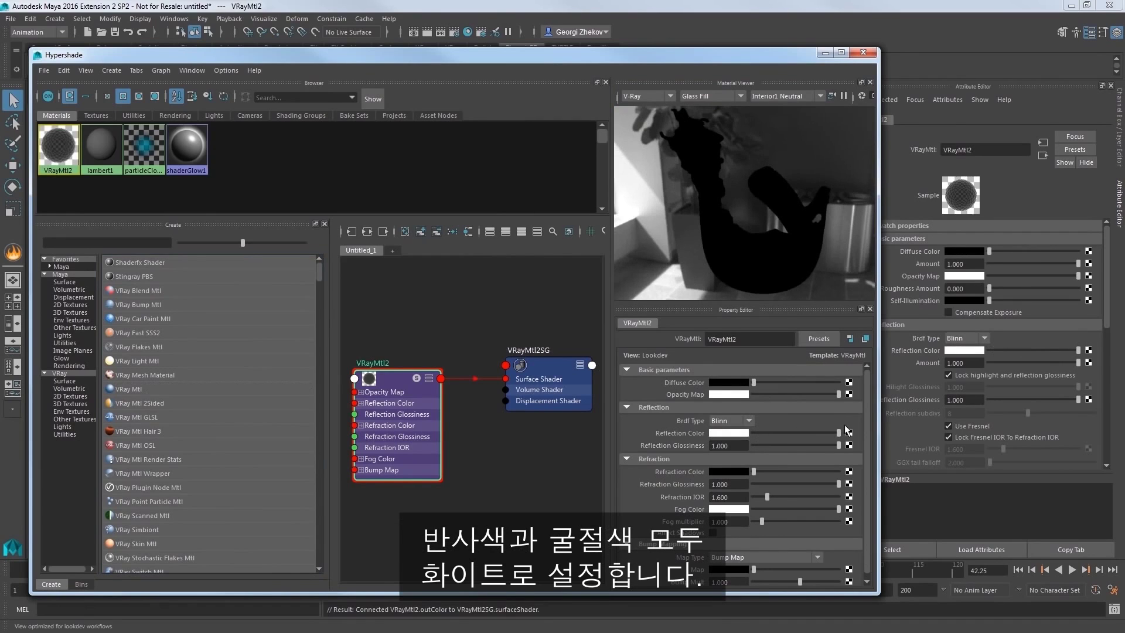
drag(754, 472, 845, 471)
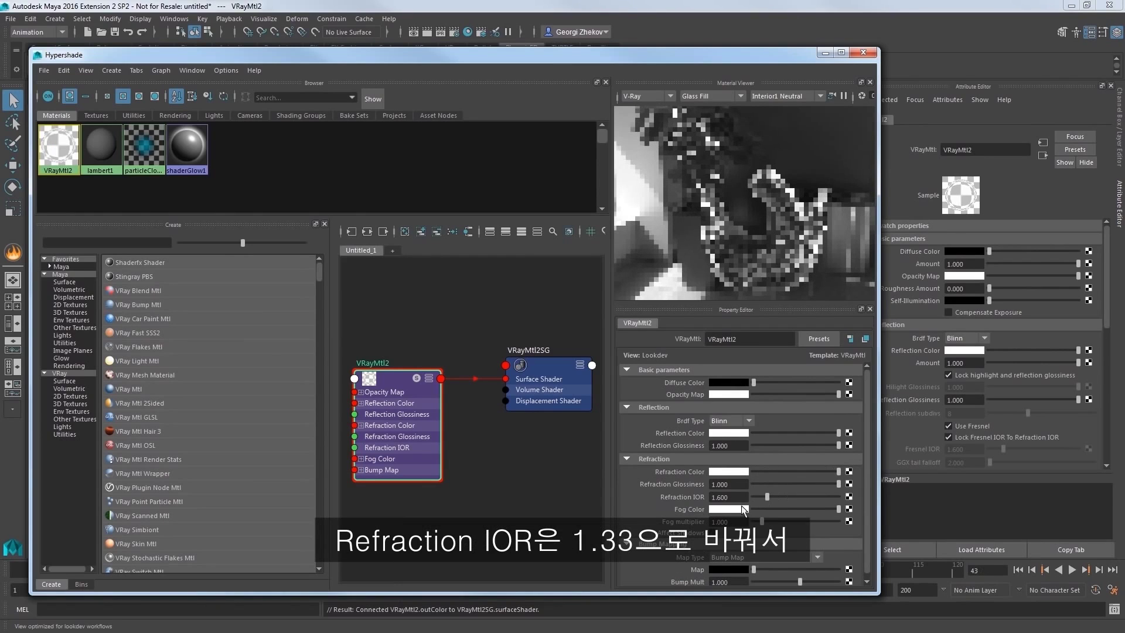
text(1.3)
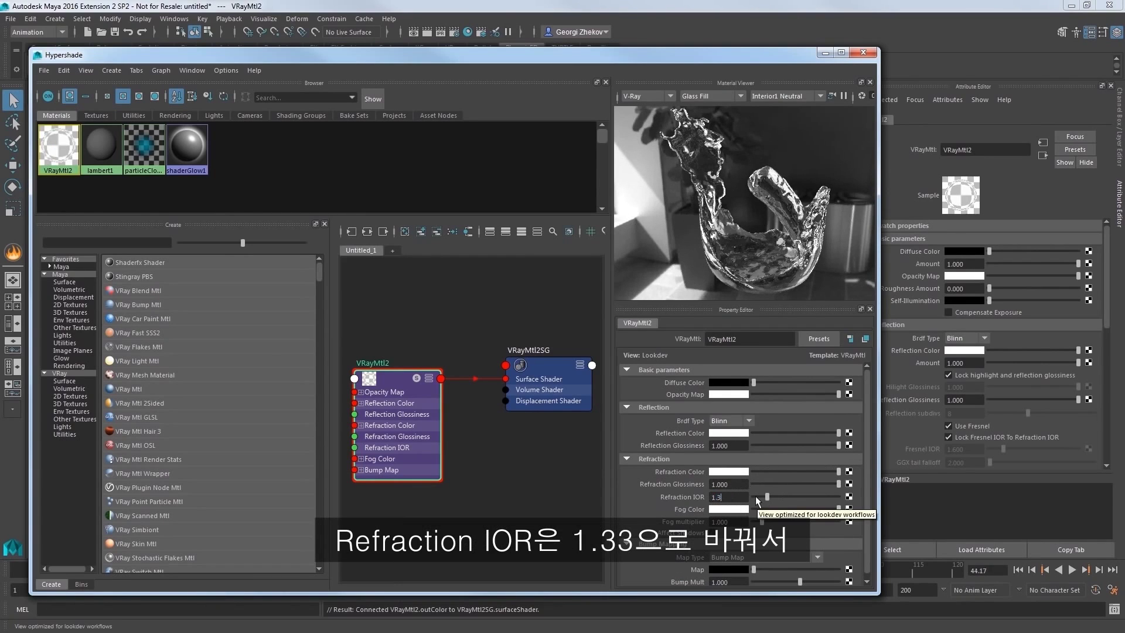
text(3)
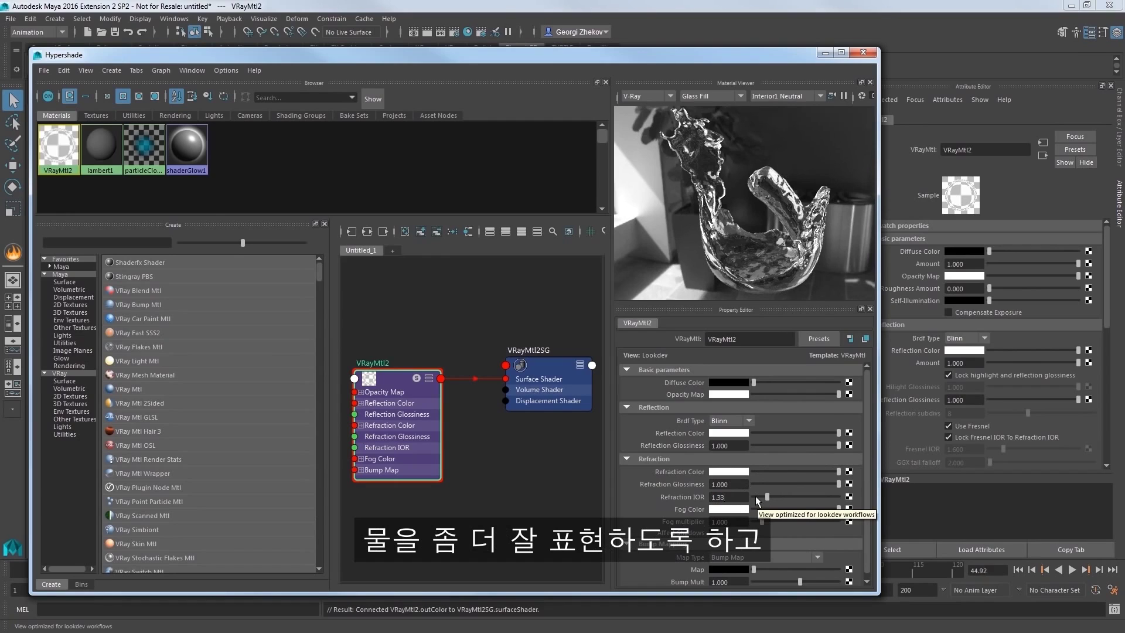
key(Return)
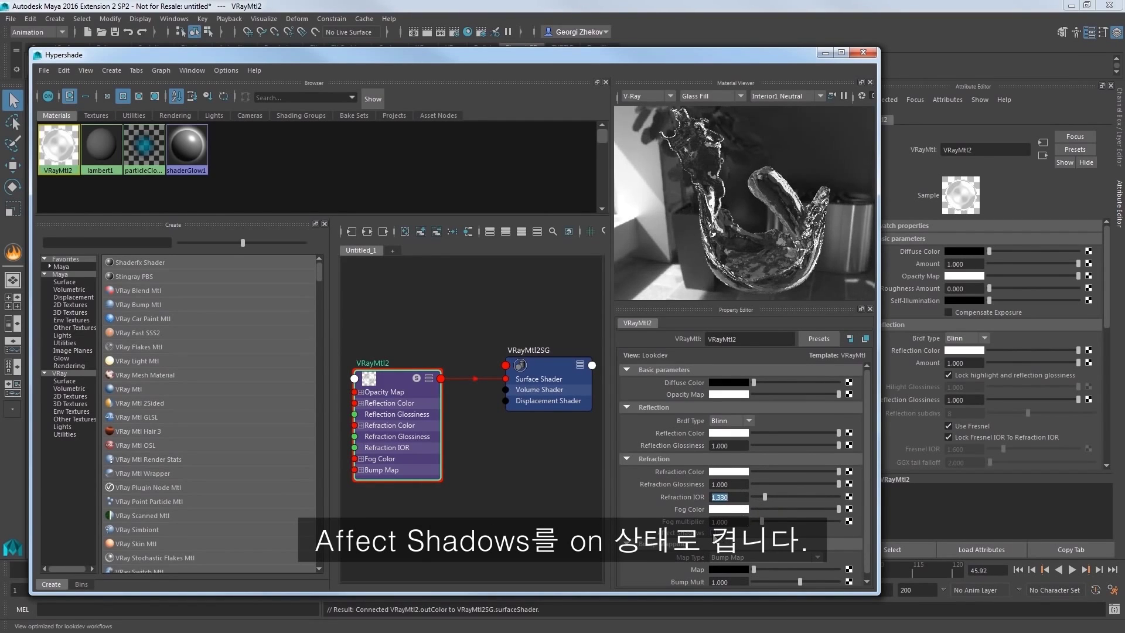
click(865, 54)
Assign VRayMtl2 to the liquid simulator and render the frame as clear glassy water.
click(538, 250)
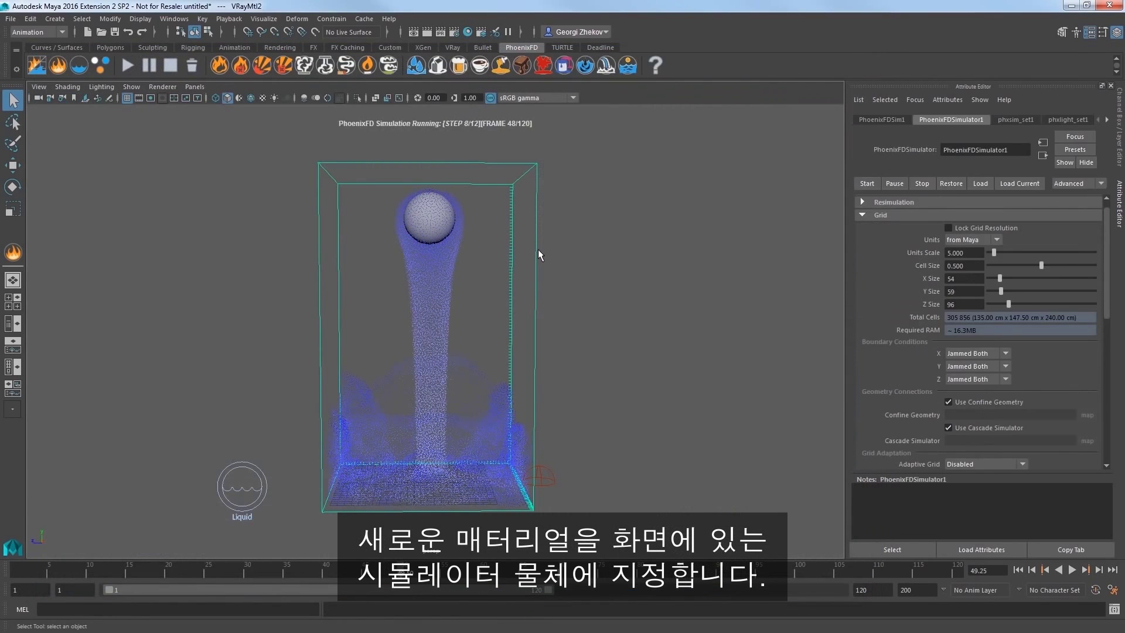
right_click(539, 250)
mouse_move(589, 476)
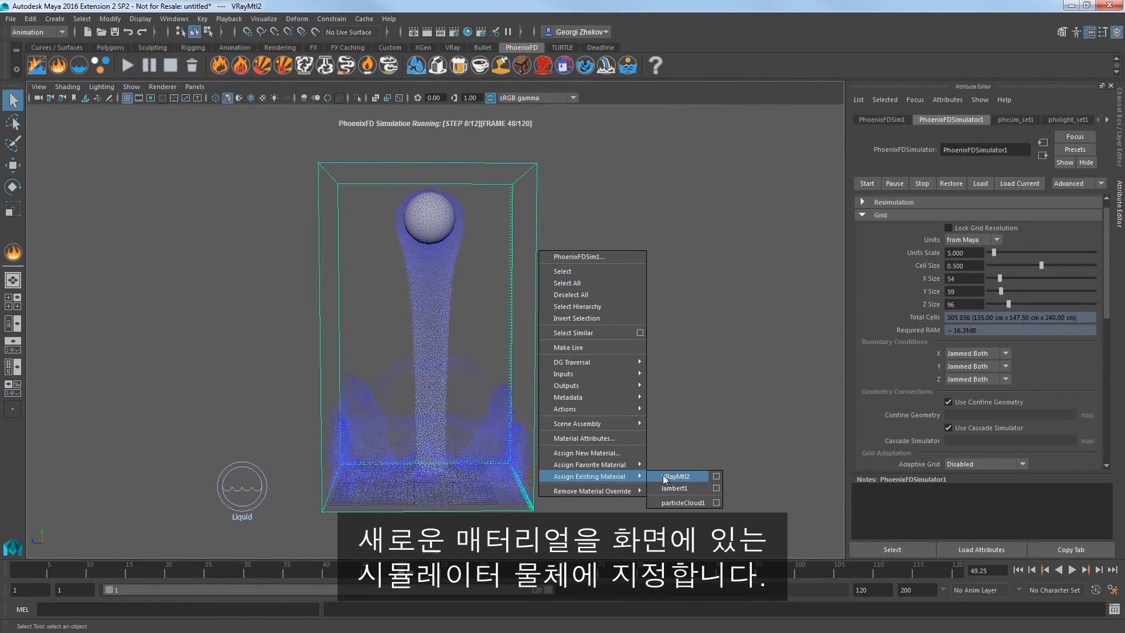
click(663, 475)
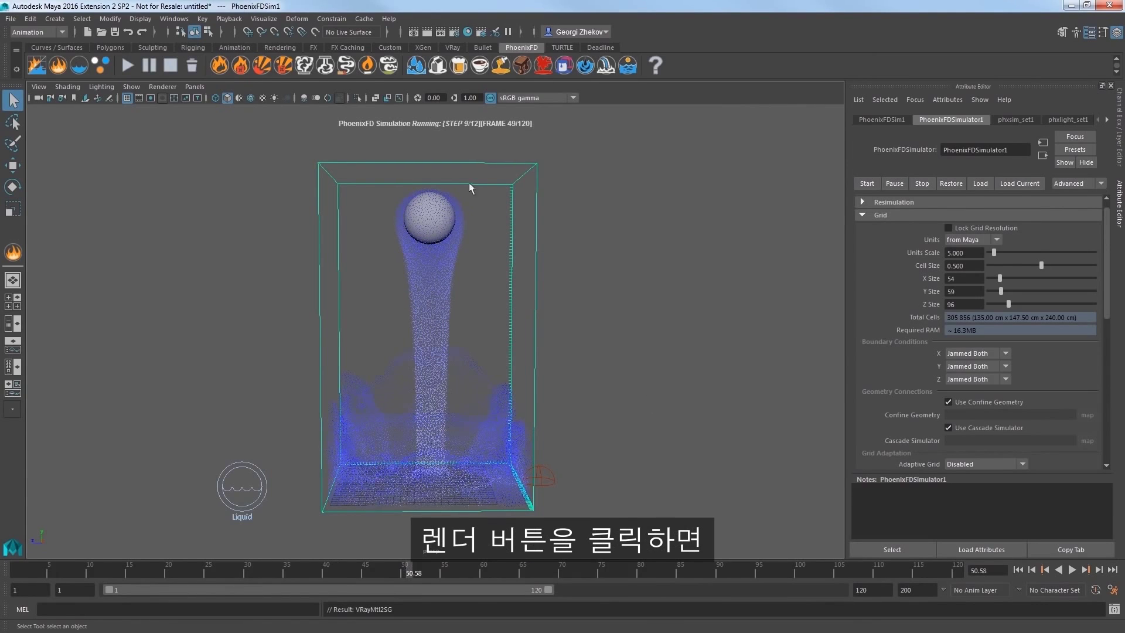
click(426, 31)
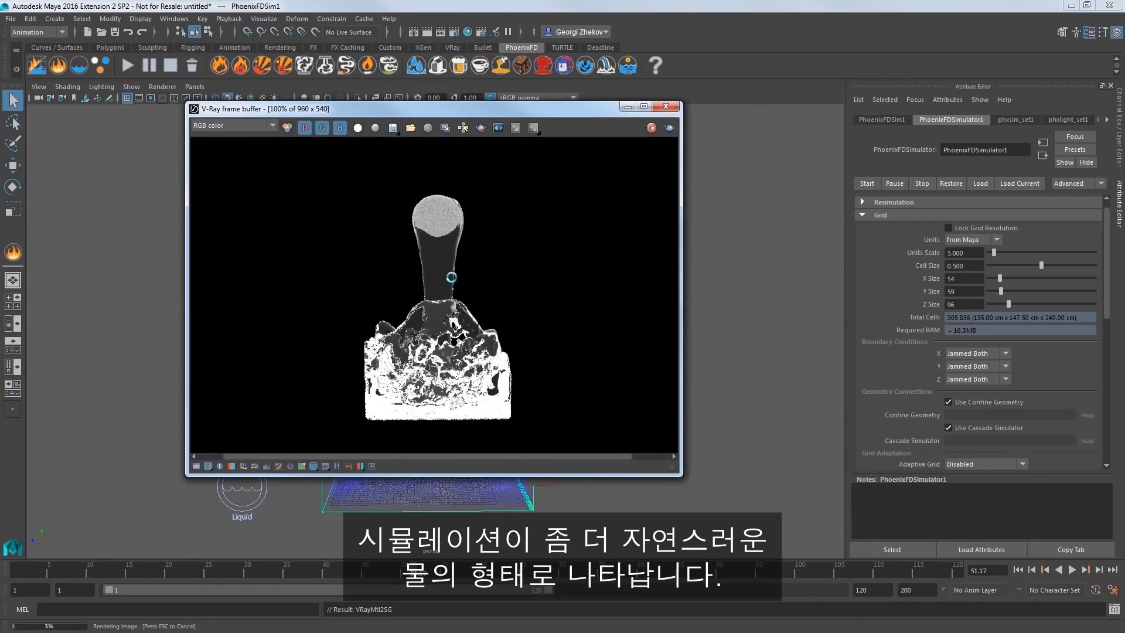
scroll(452, 273, down, 2)
scroll(452, 273, up, 2)
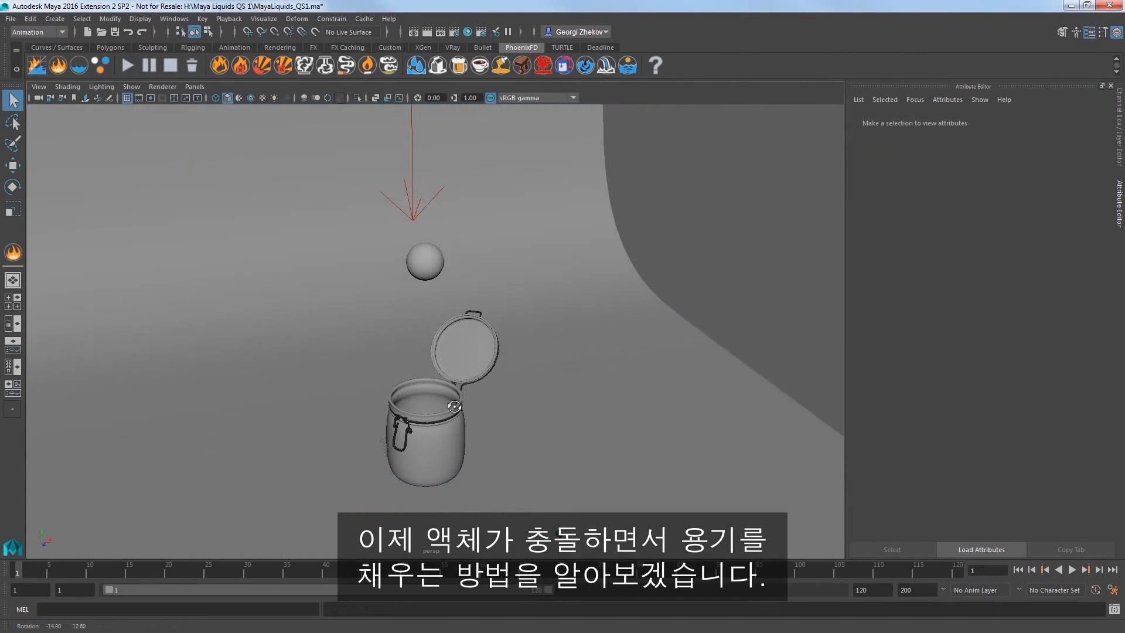
Tumble around the jar scene and select the sphere above the jar.
alt+drag(454, 405, 510, 389)
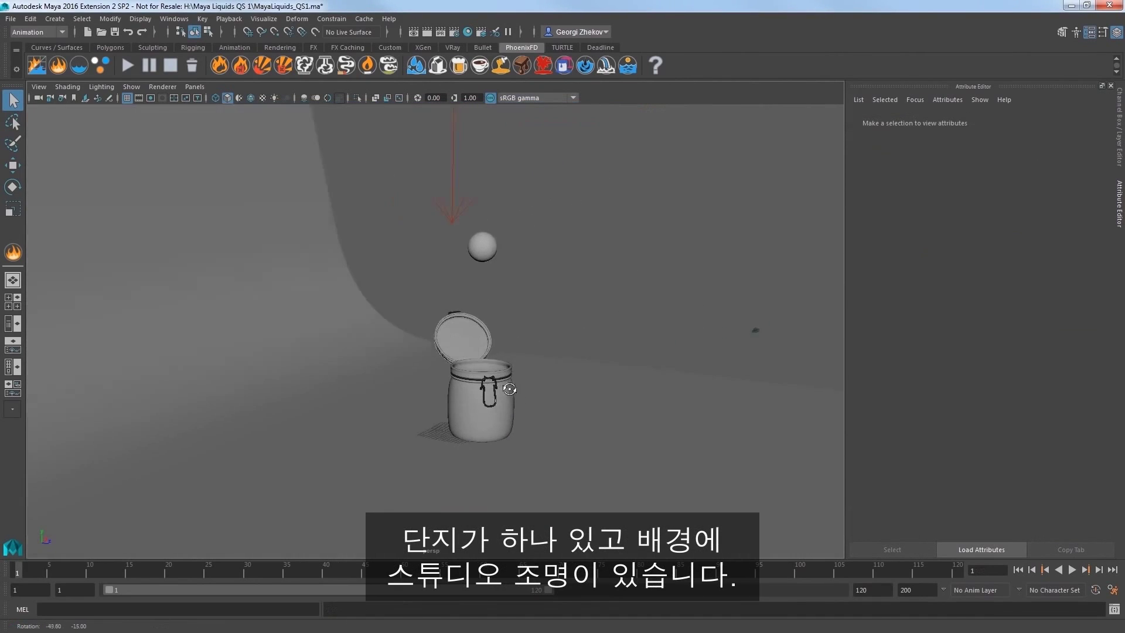
alt+drag(509, 389, 419, 246)
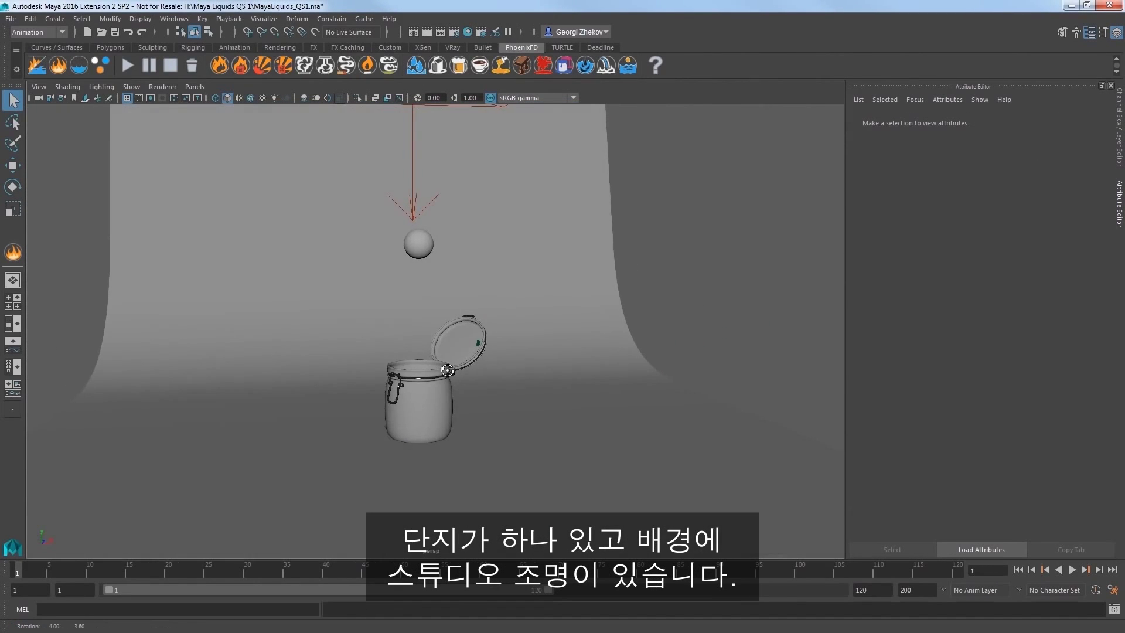
click(418, 241)
alt+drag(502, 311, 493, 315)
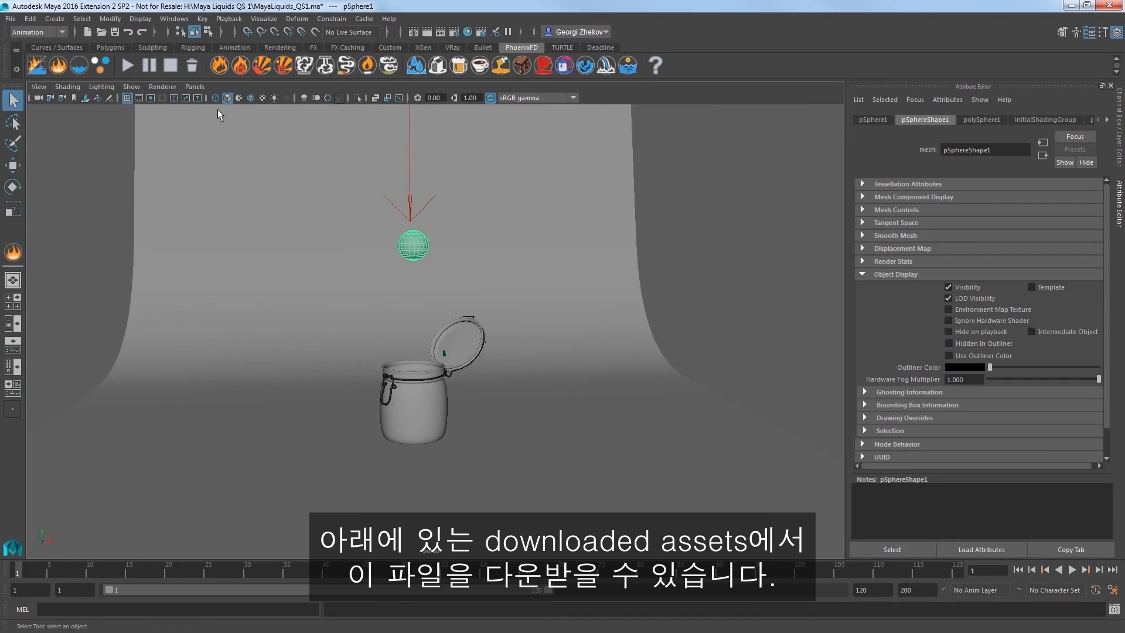
Look through camera1, render a V-Ray test of the jar, then return to the perspective view.
click(194, 87)
click(338, 102)
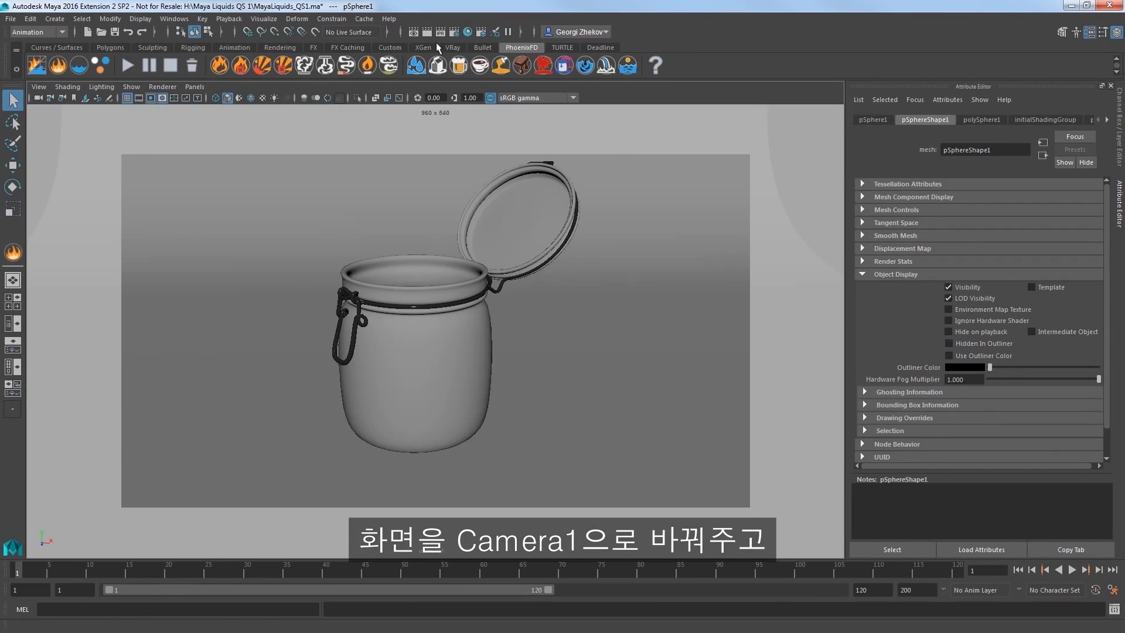
click(426, 31)
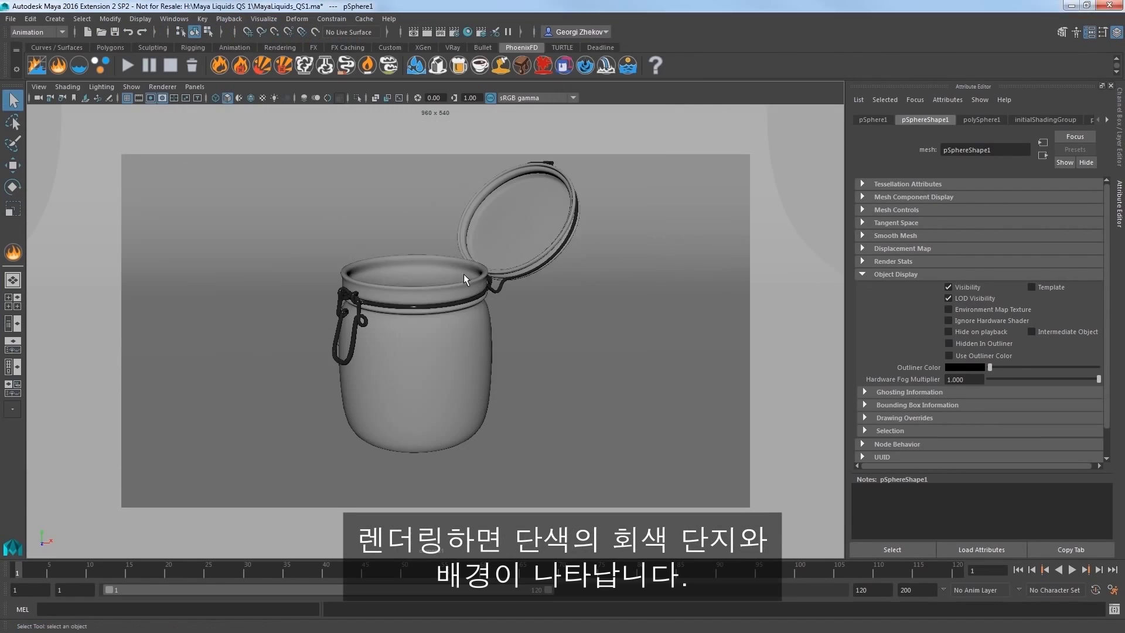
key(space)
drag(452, 251, 451, 206)
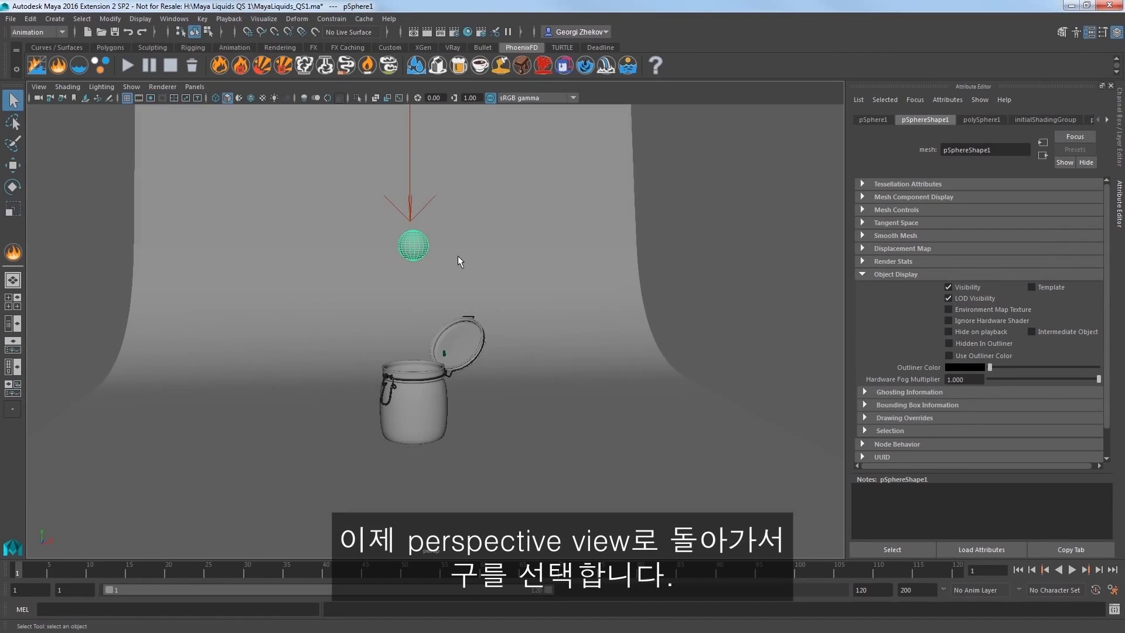
Set up a Phoenix FD tap water simulation from the sphere and move its box down over the jar.
click(423, 72)
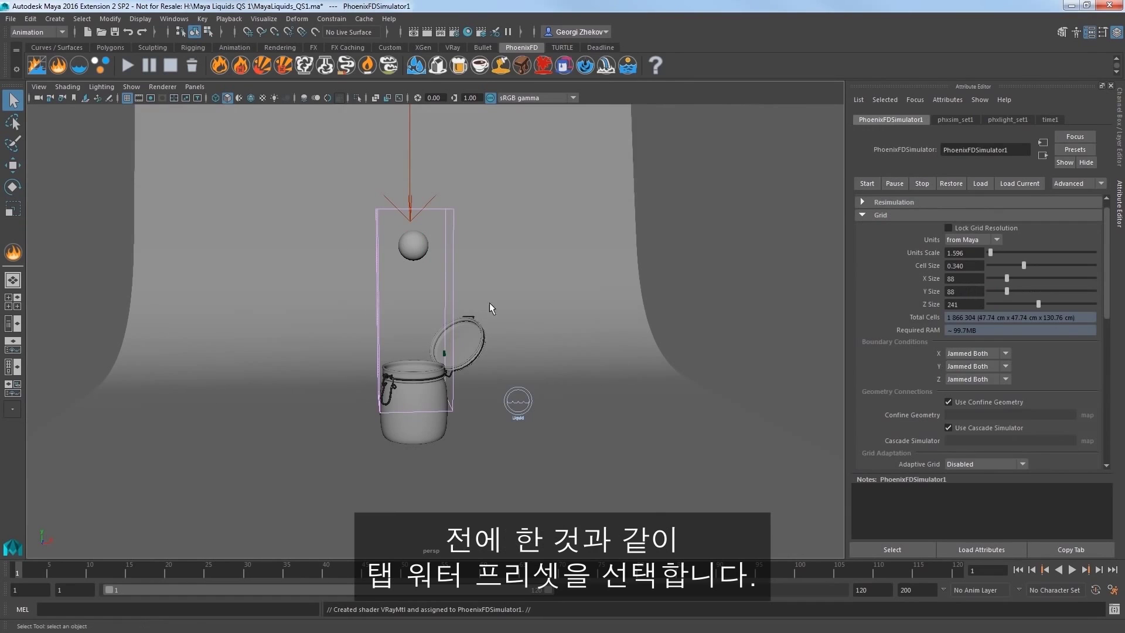
alt+drag(442, 212, 438, 312)
key(w)
mouse_move(432, 367)
mouse_down()
mouse_move(431, 393)
mouse_move(563, 472)
mouse_up()
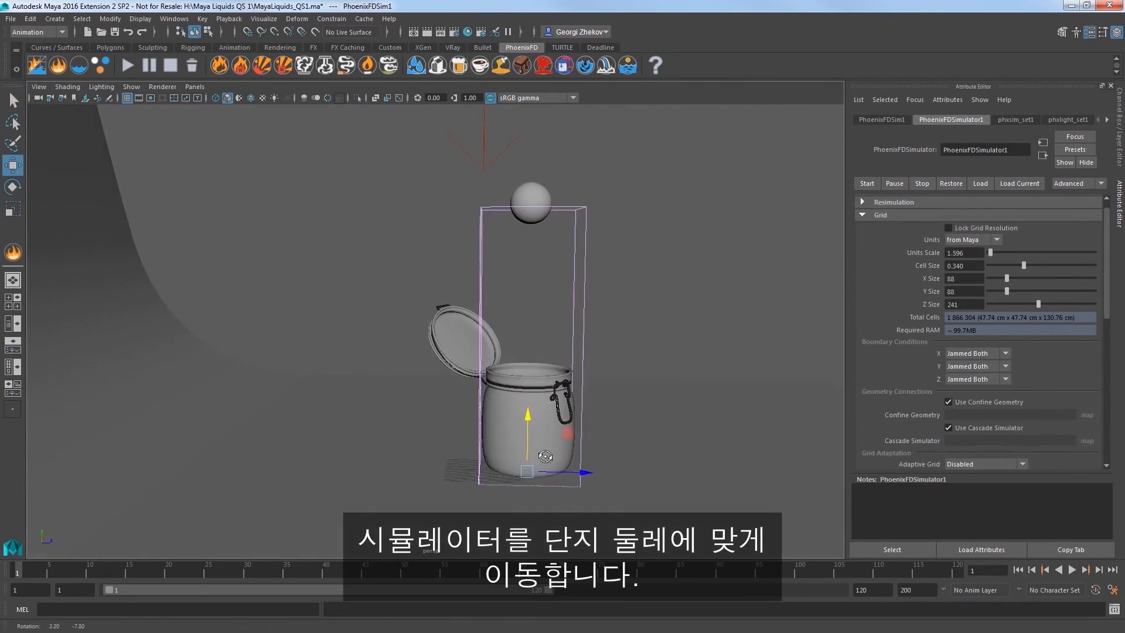
scroll(563, 472, up, 3)
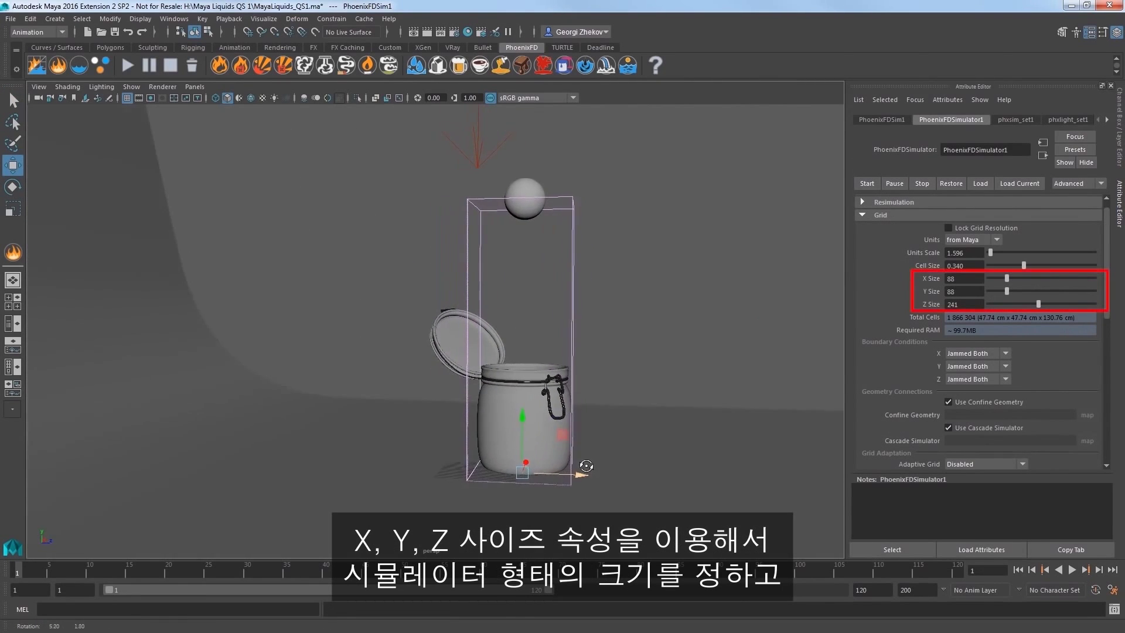
alt+drag(563, 472, 588, 437)
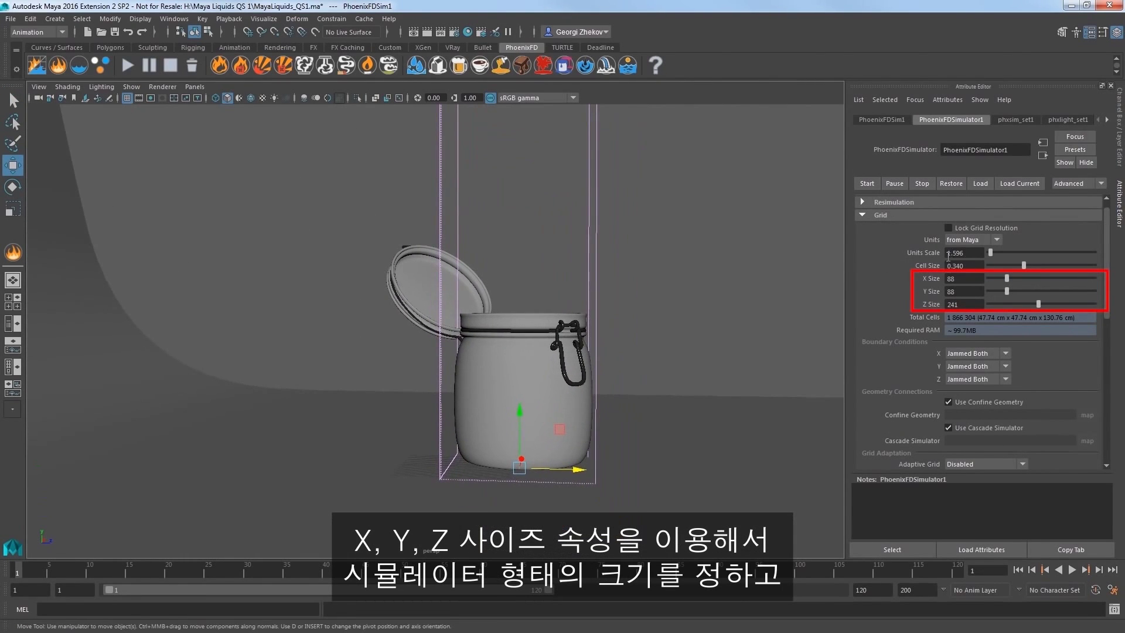
Widen the simulator box and raise its Z size to 268 to enclose the jar, then start the simulation.
drag(1007, 279, 1009, 290)
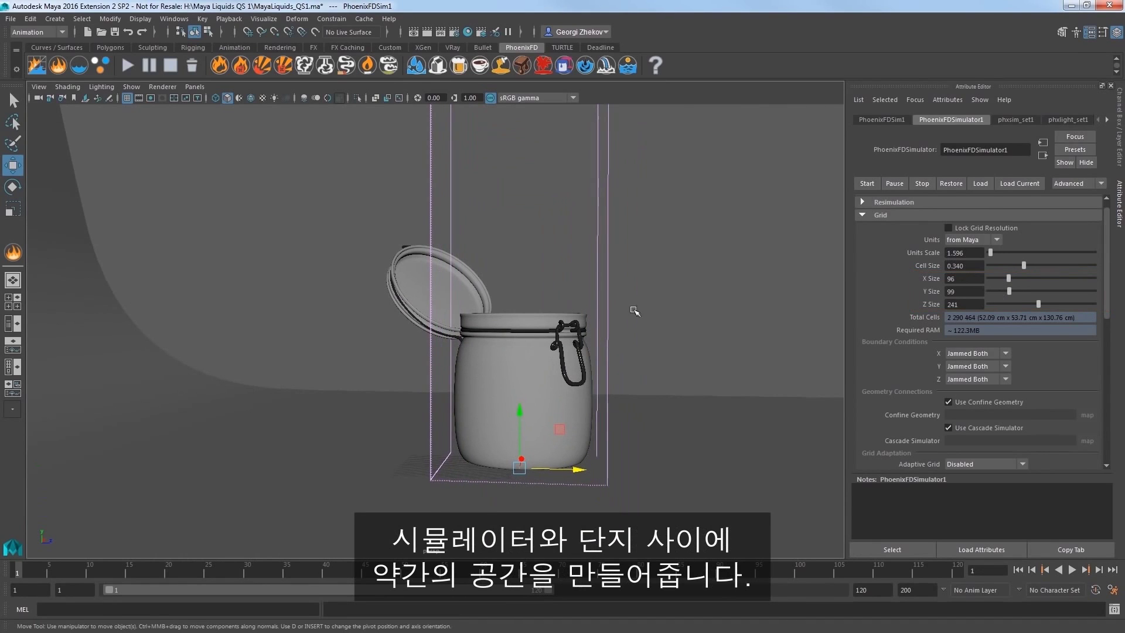
mouse_move(634, 311)
alt+mouse_down()
mouse_move(648, 322)
mouse_move(583, 339)
mouse_move(624, 304)
mouse_move(468, 352)
alt+mouse_up()
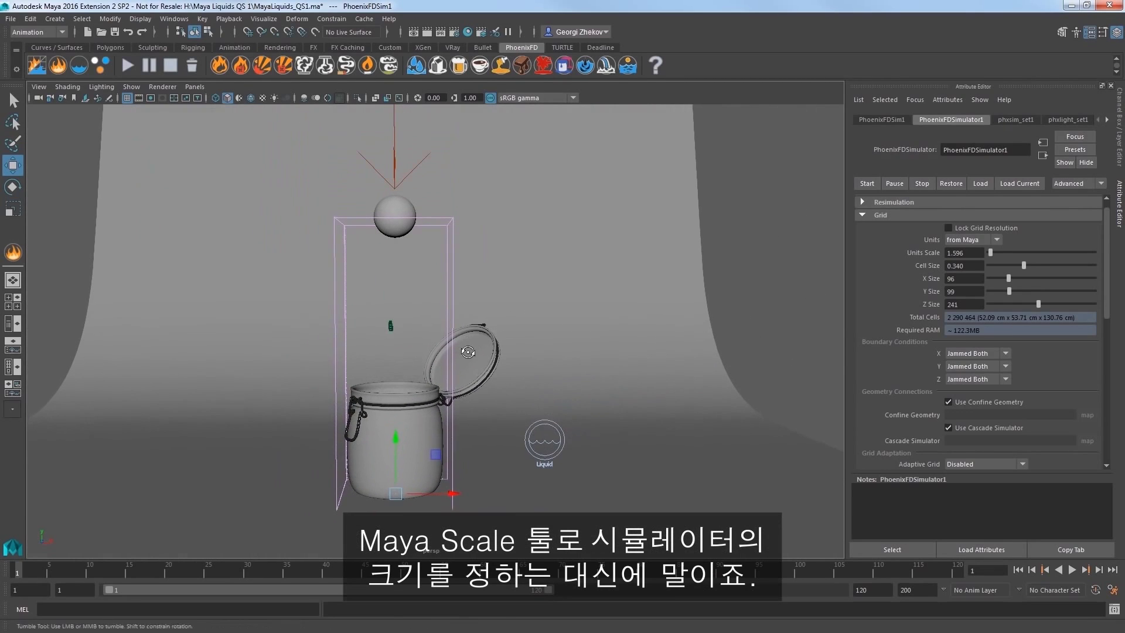
drag(1037, 302, 1044, 300)
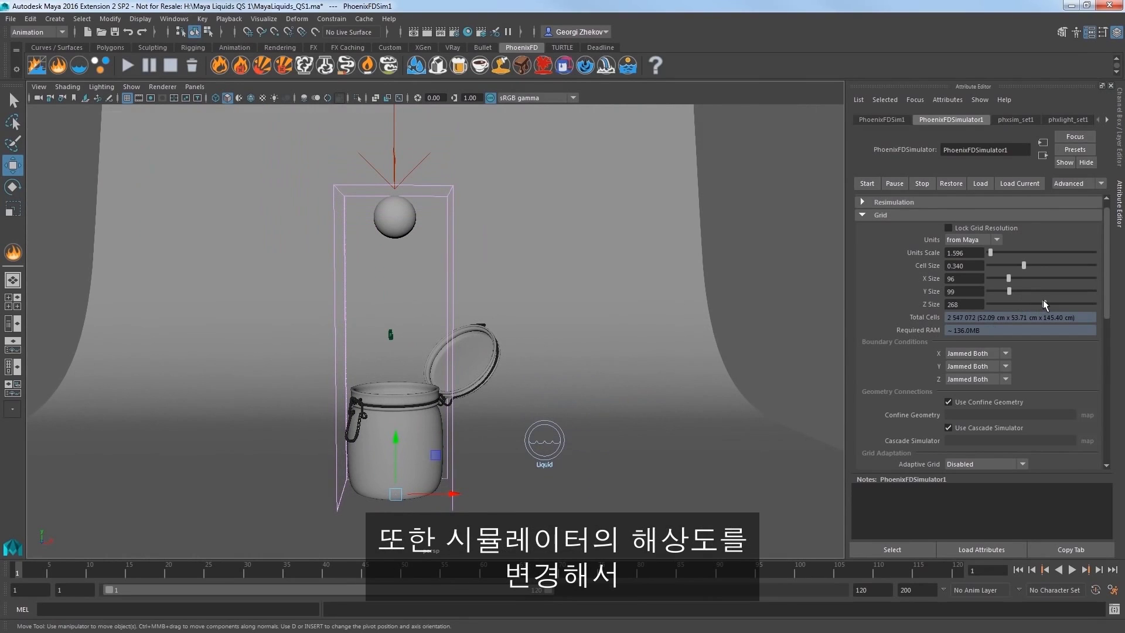
alt+drag(544, 389, 553, 391)
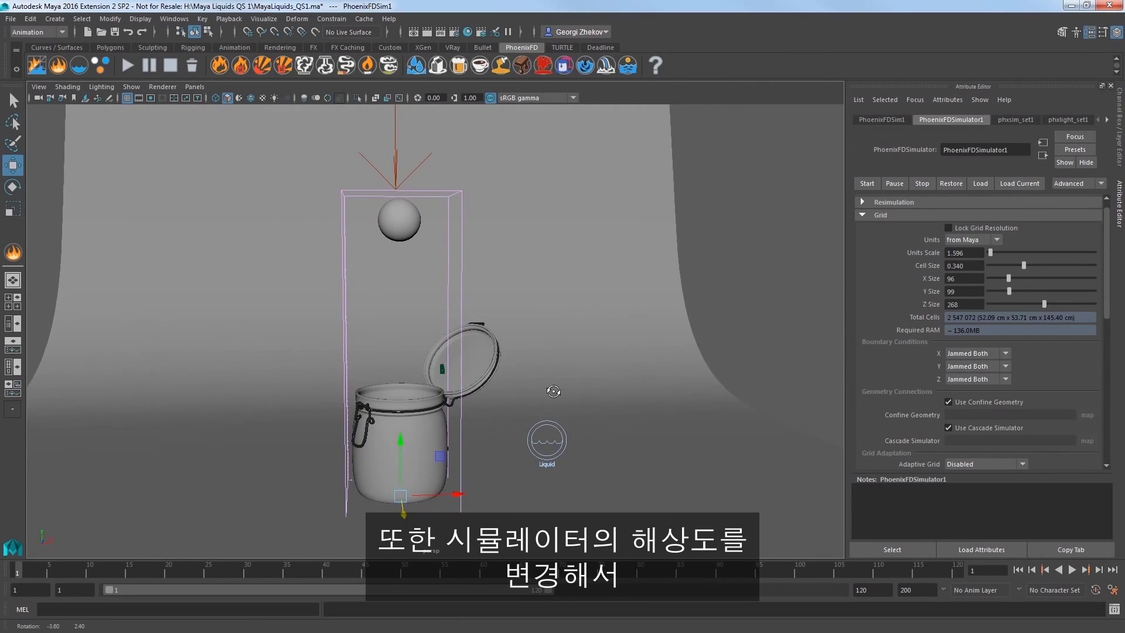
alt+drag(553, 391, 533, 391)
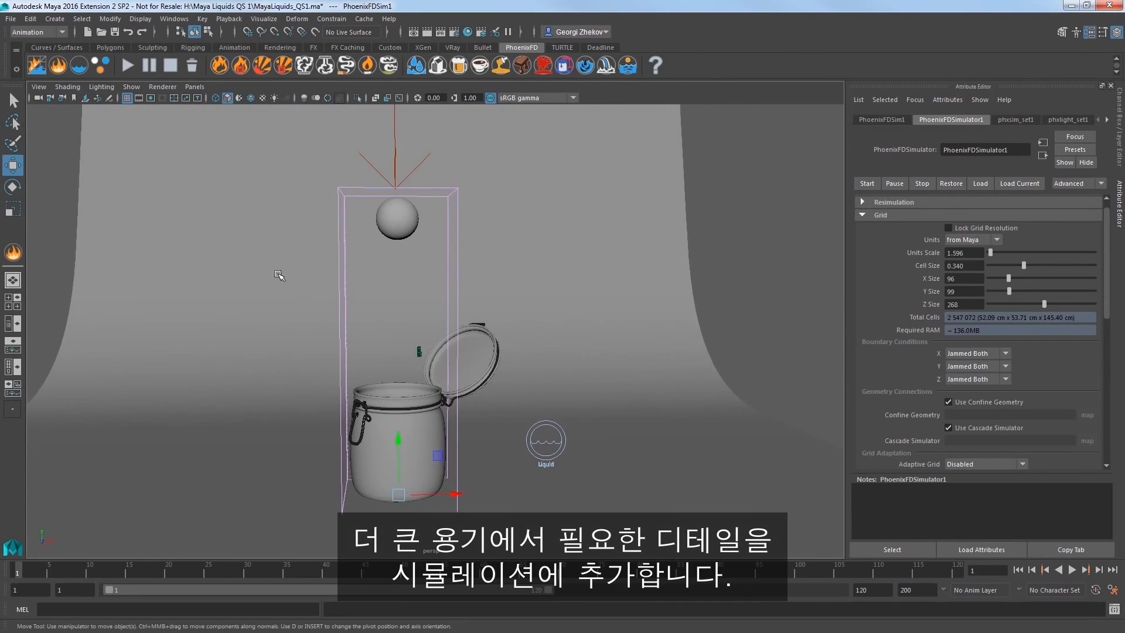
click(128, 66)
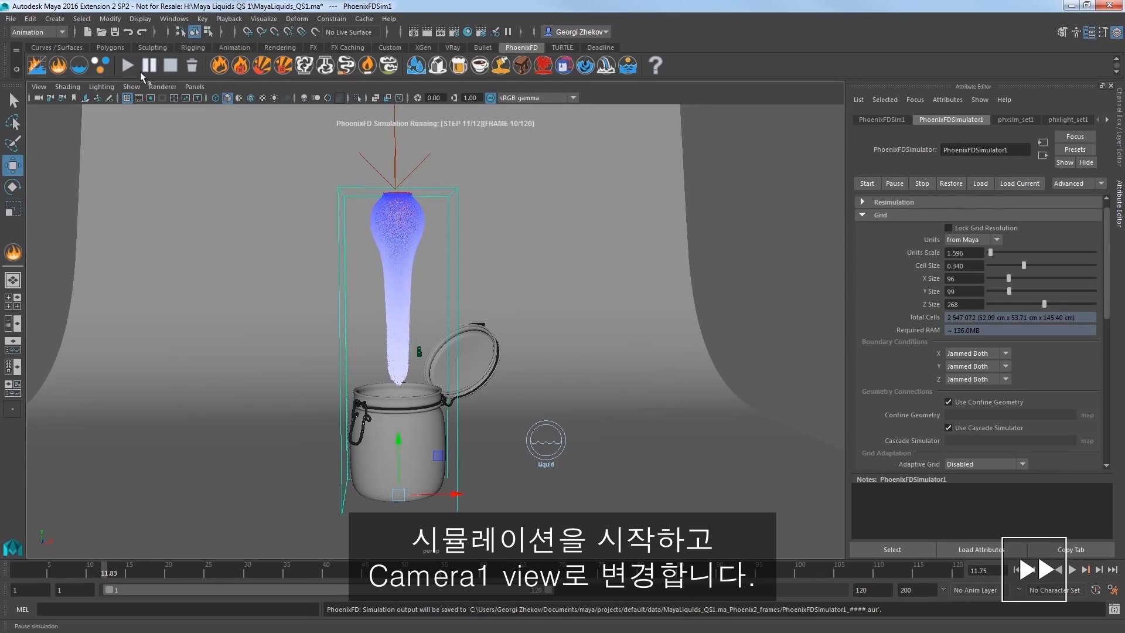
Look through camera1 at the pouring liquid and select the glass jar to show its attributes.
click(194, 87)
mouse_move(246, 99)
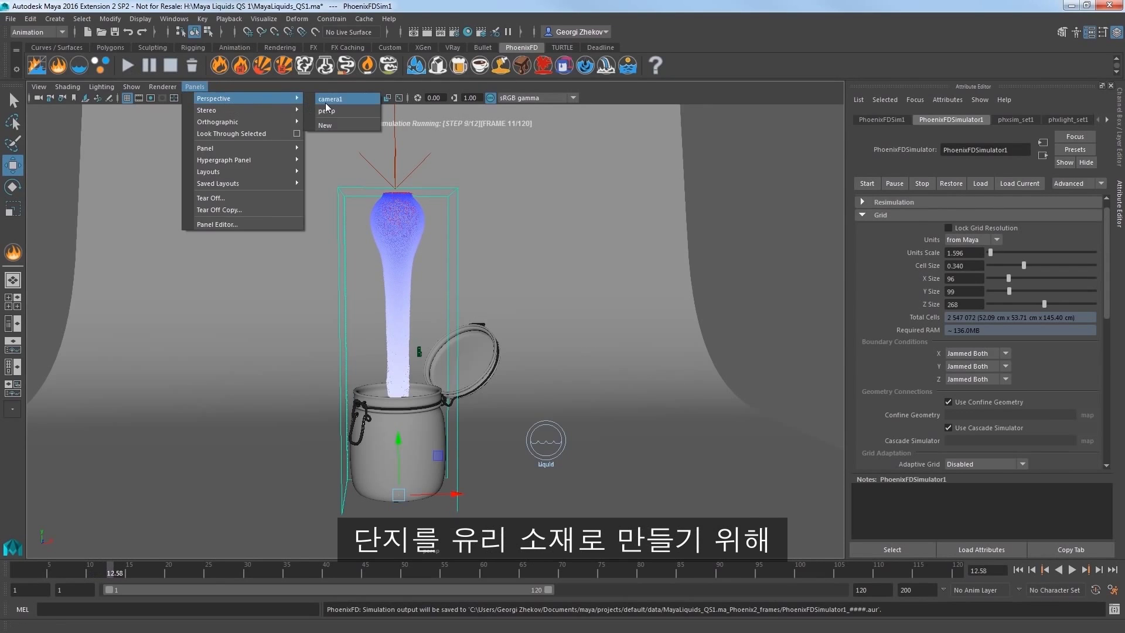
click(325, 99)
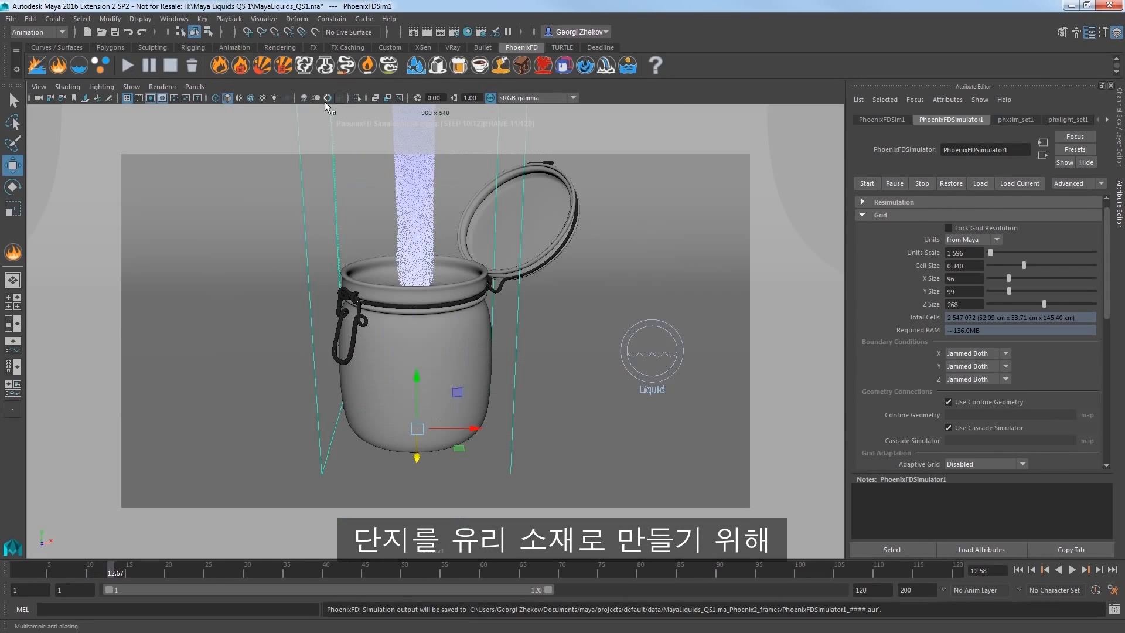
click(445, 341)
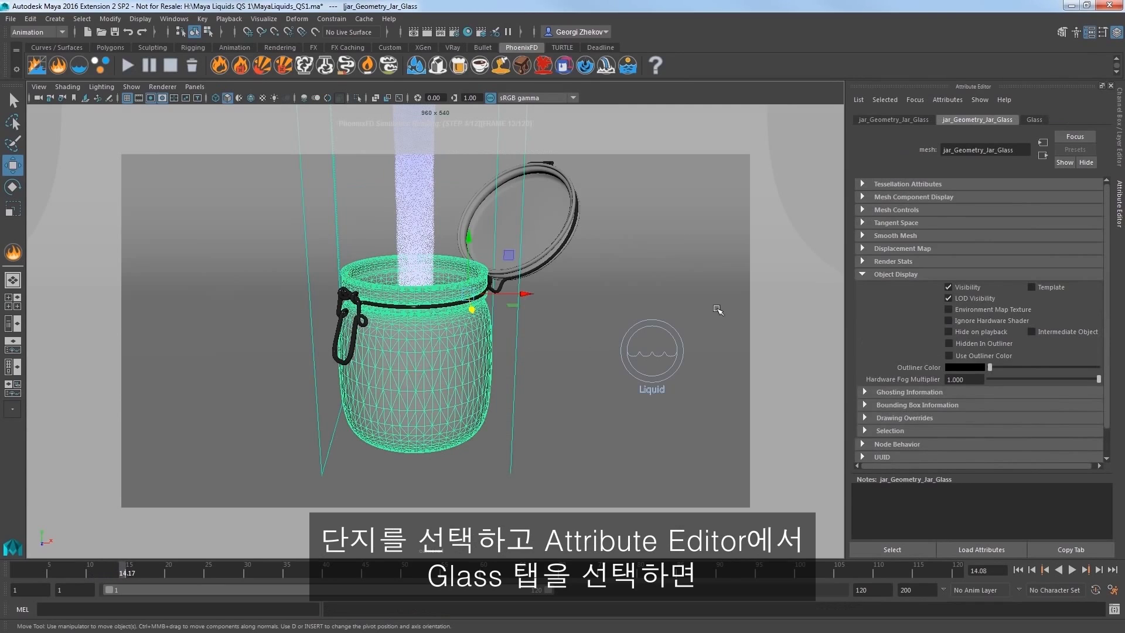
In the Glass material, set Diffuse Color to black and Refraction Color to white.
click(1035, 119)
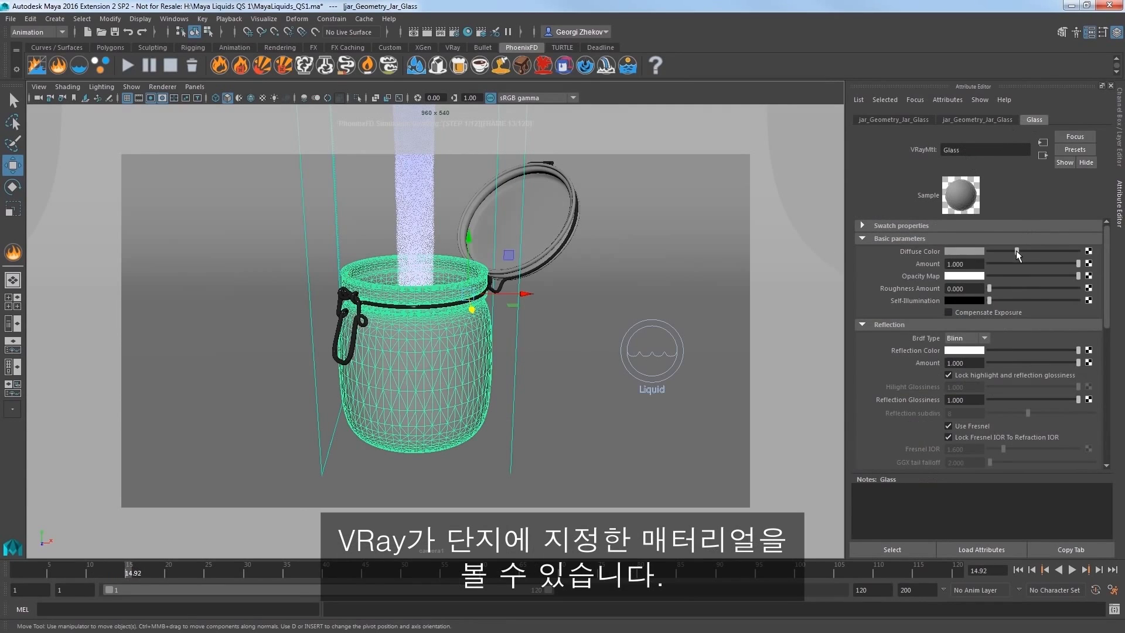
drag(1016, 251, 982, 248)
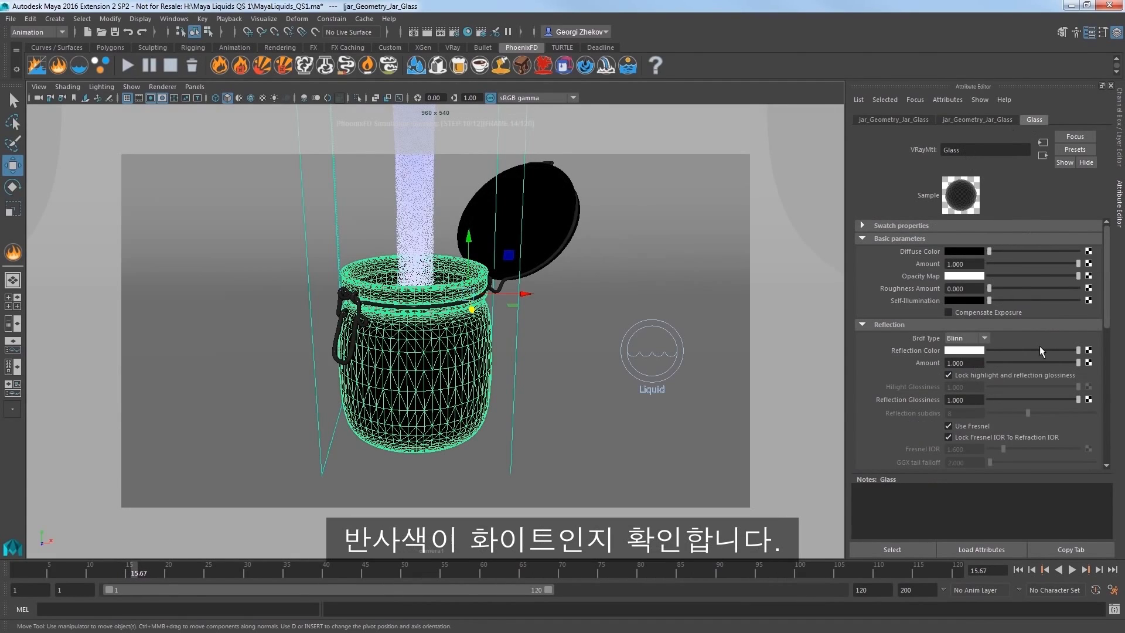
scroll(1037, 348, down, 1)
scroll(1037, 348, down, 1)
scroll(1038, 347, down, 1)
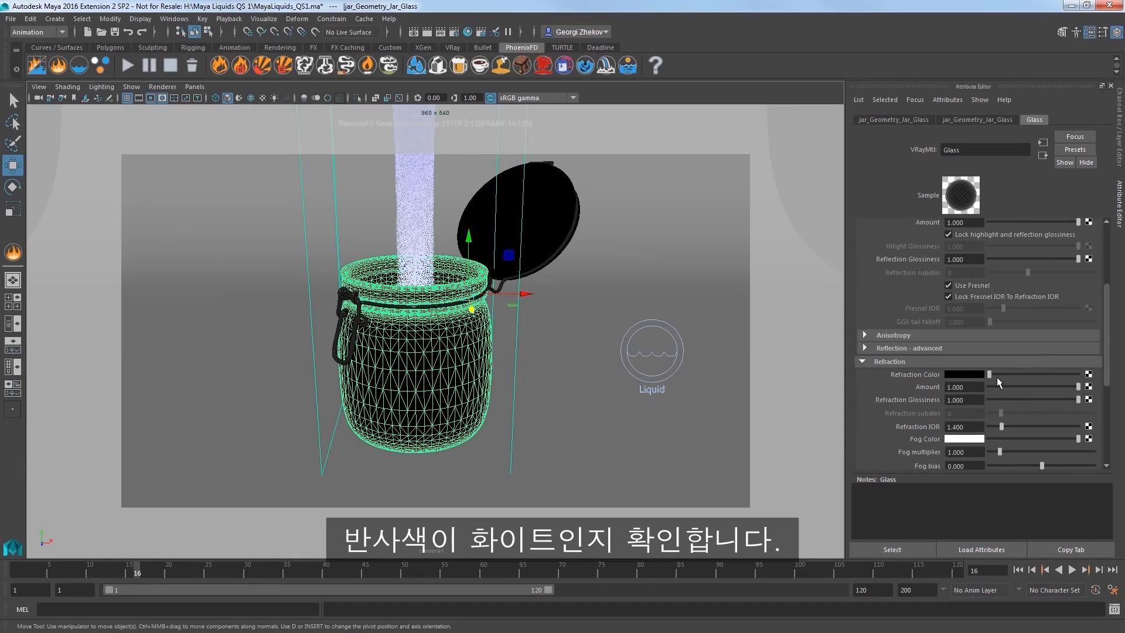
drag(996, 377, 1091, 363)
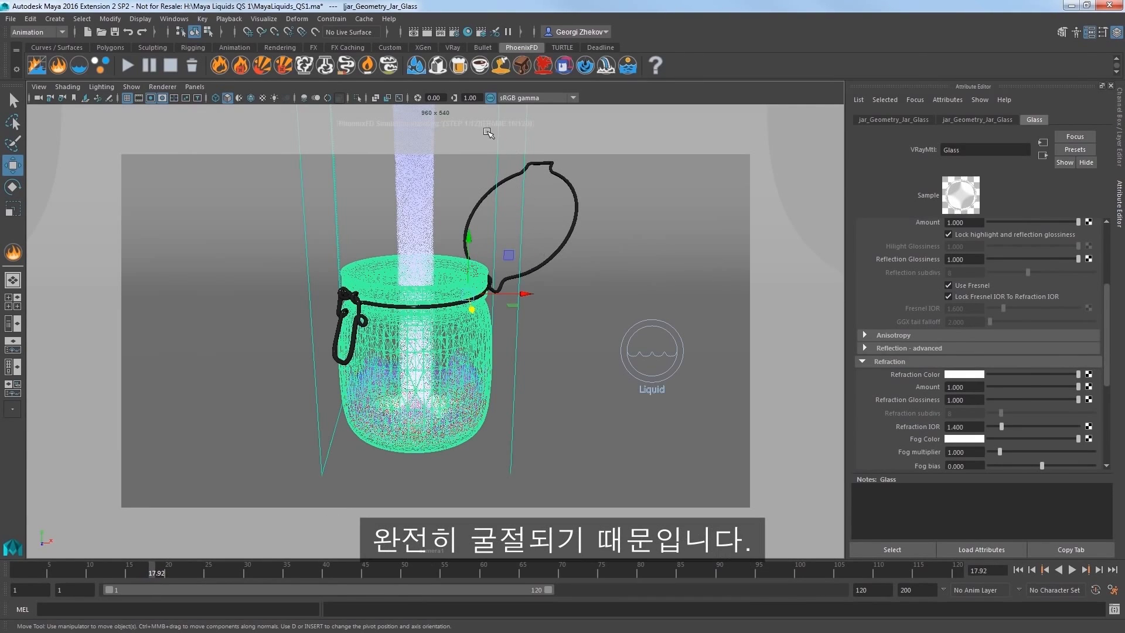
Render the current frame in V-Ray and move the frame buffer window aside.
click(426, 34)
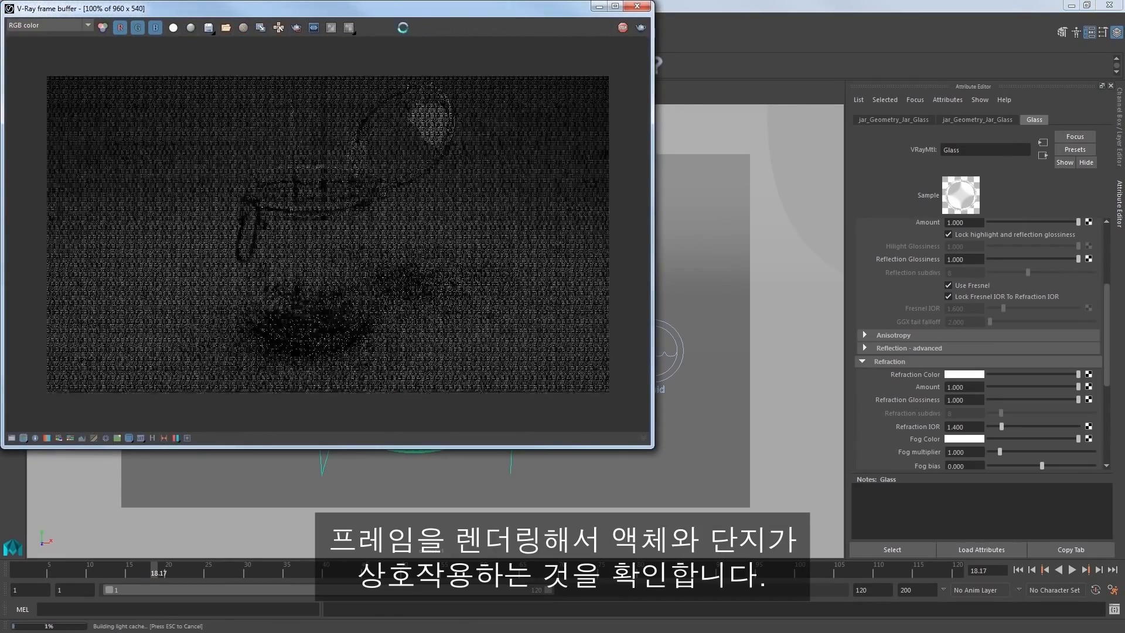
drag(387, 13, 502, 65)
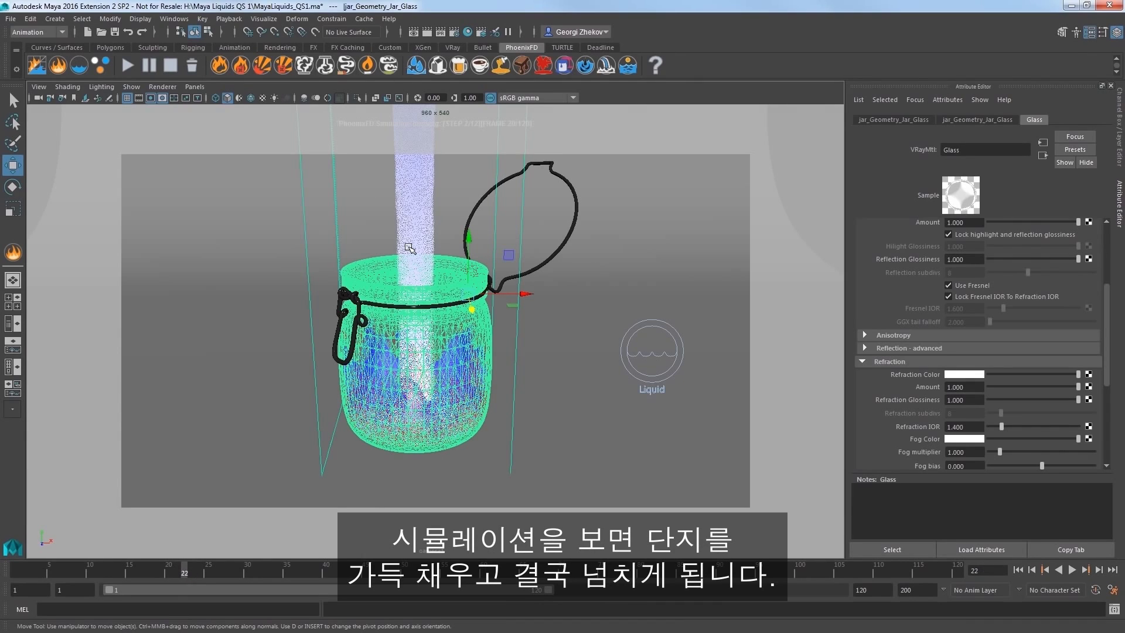
Stop the simulation, select the liquid source, switch to the persp camera and rewind to frame 1.
click(171, 69)
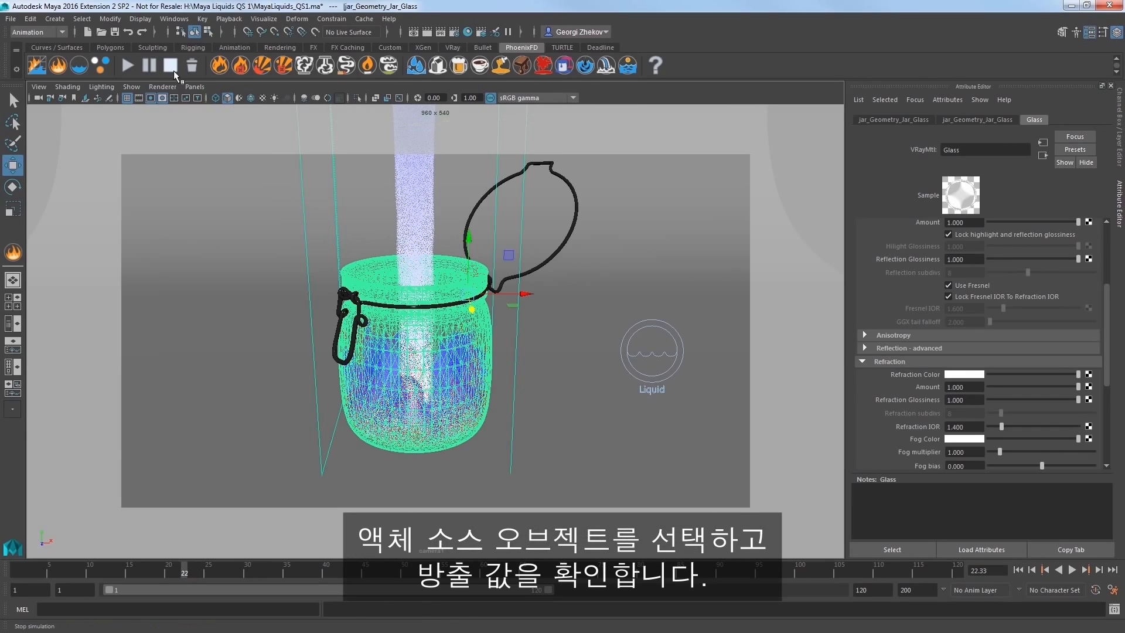
click(647, 326)
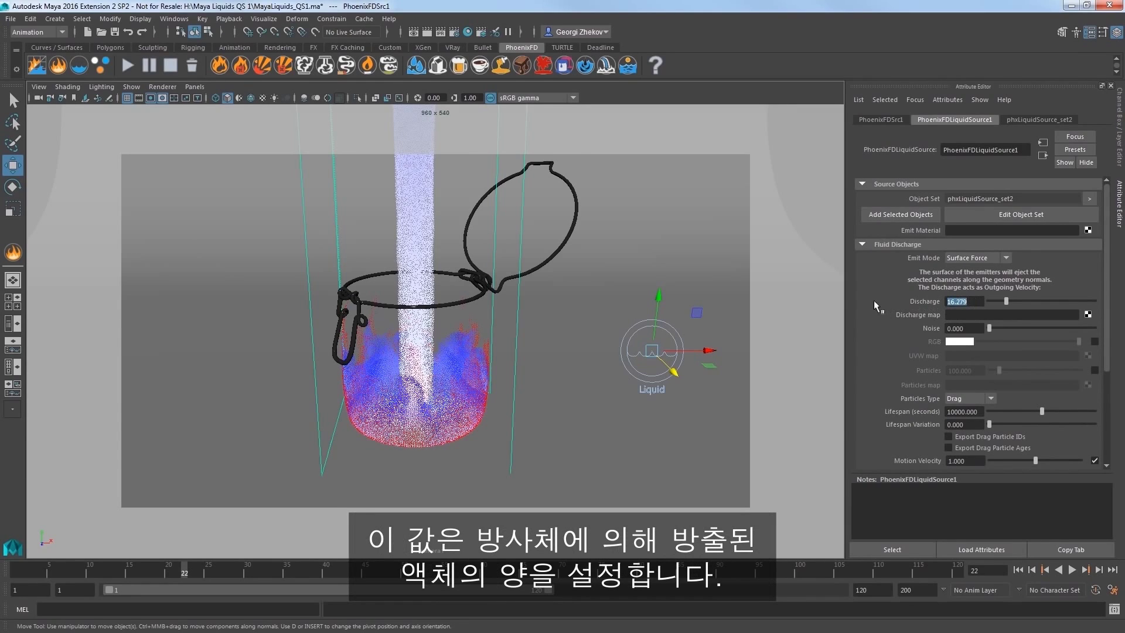
click(197, 87)
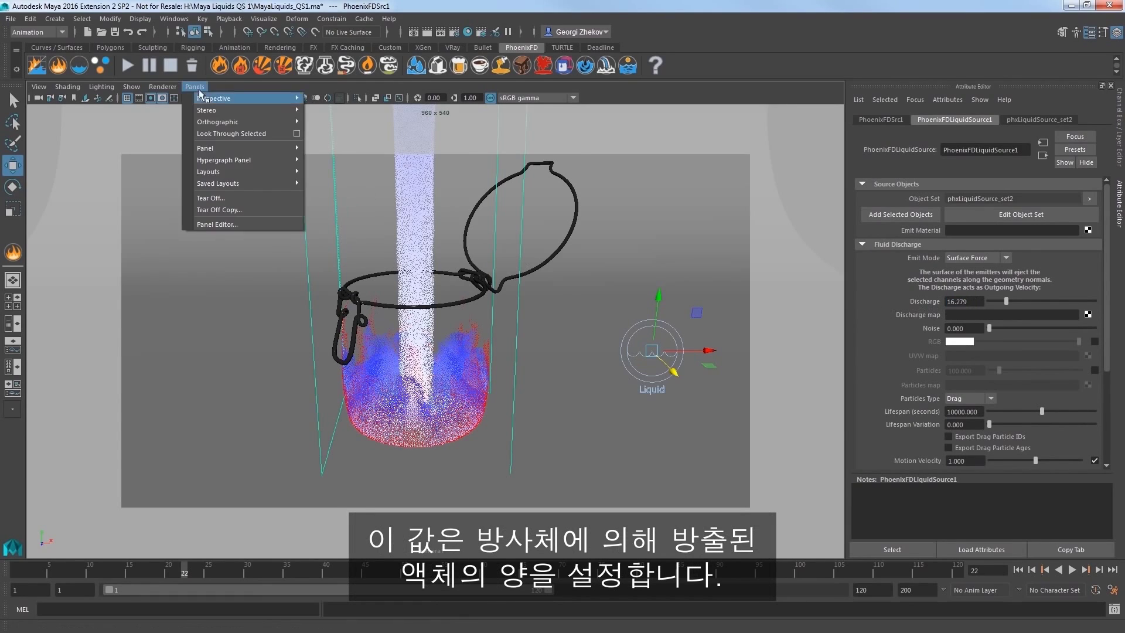
mouse_move(228, 98)
click(333, 113)
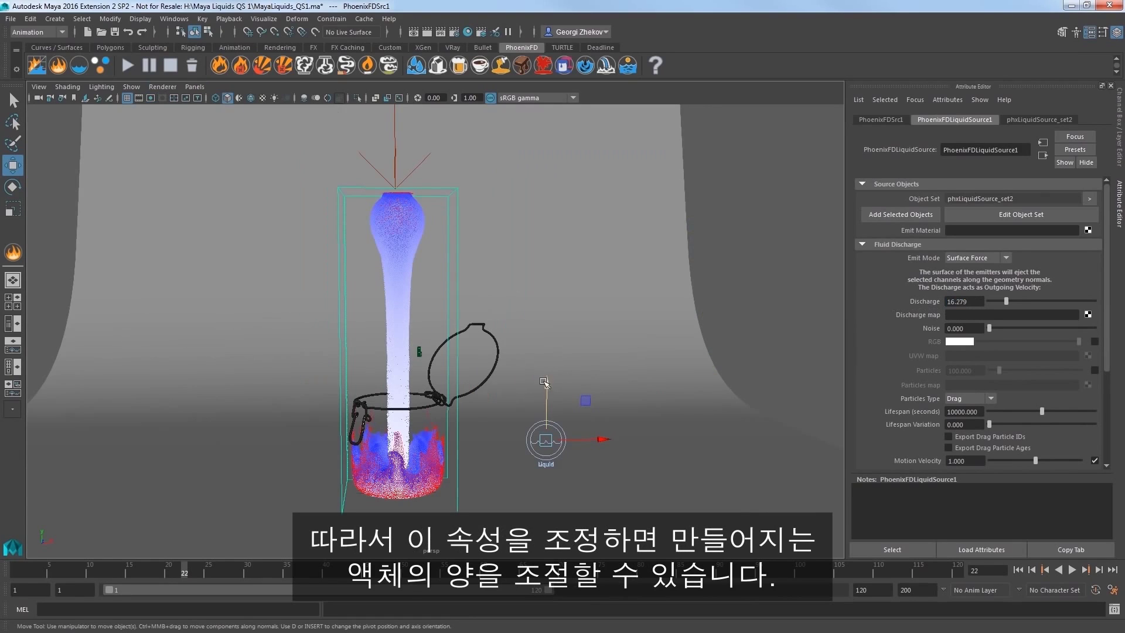
click(1021, 570)
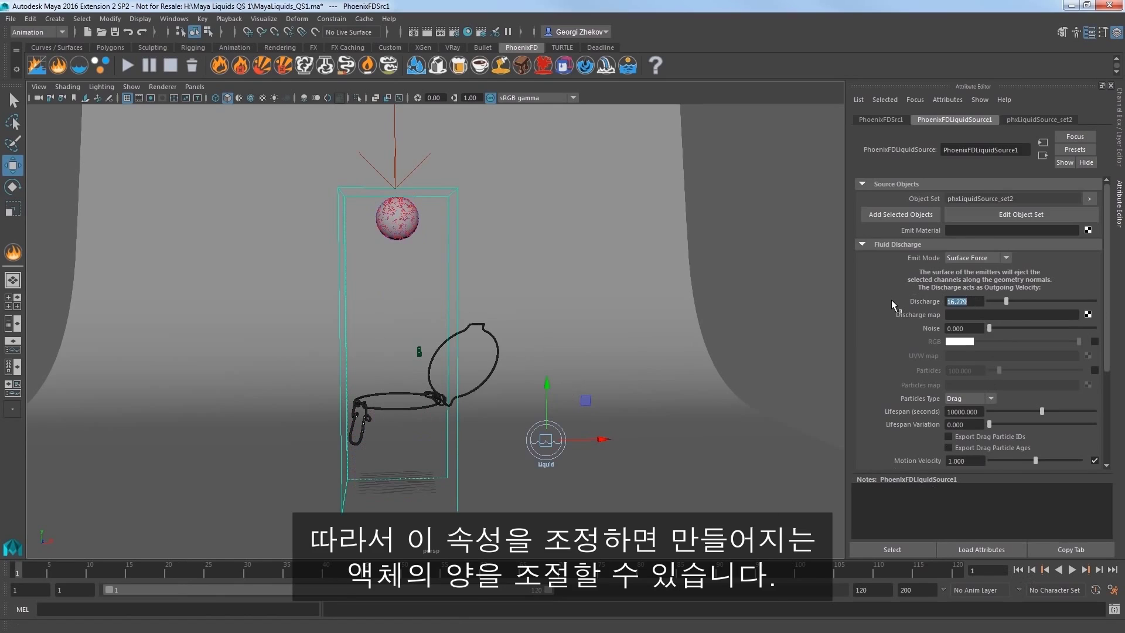
text(0)
Test Discharge 0, restart the simulation, restore Discharge 16 and scrub to frame 22.
key(Return)
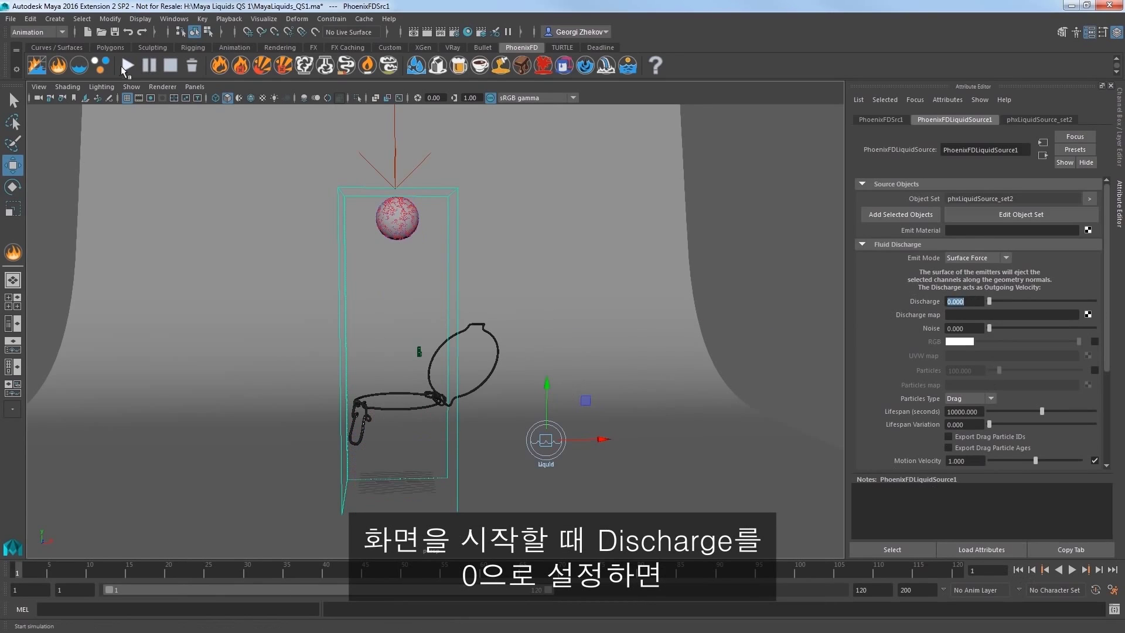
click(136, 76)
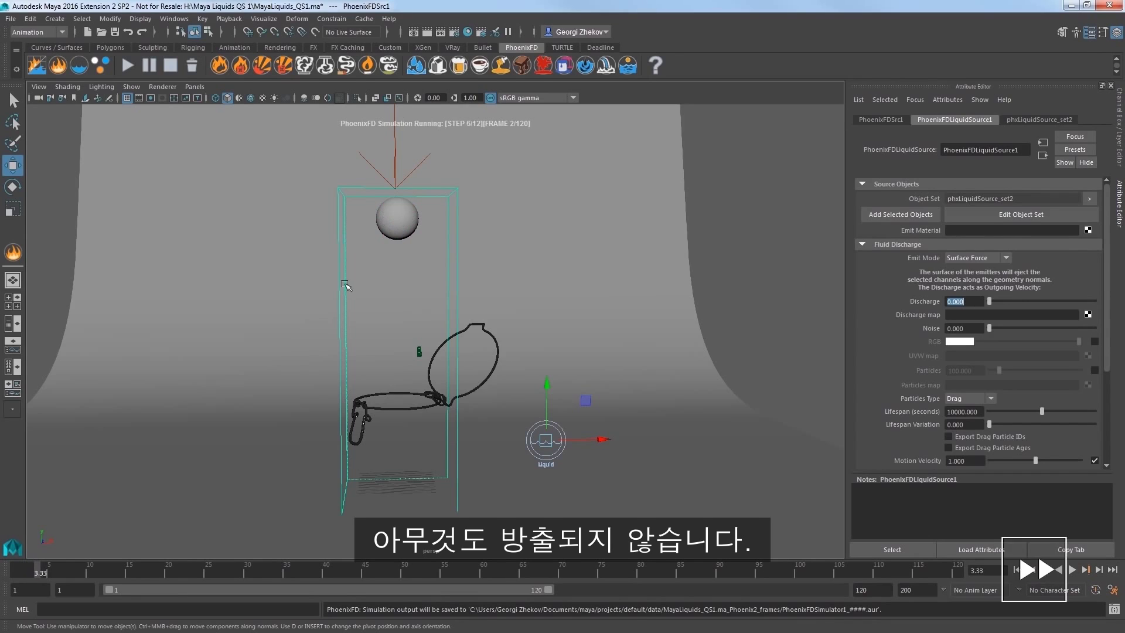
text(16)
key(Return)
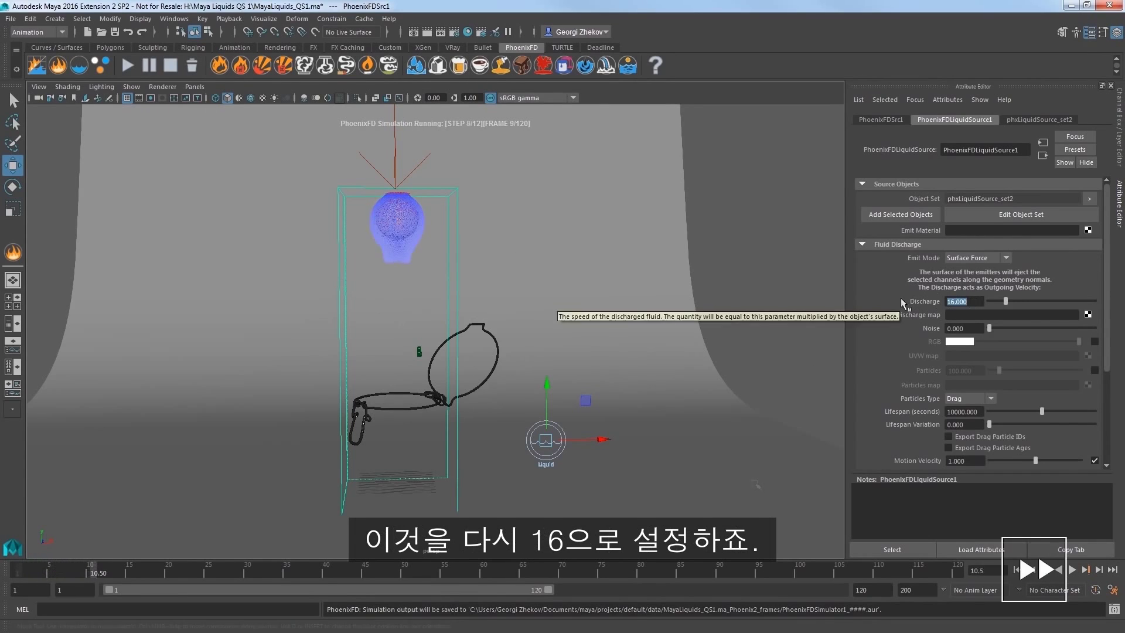
drag(20, 573, 184, 573)
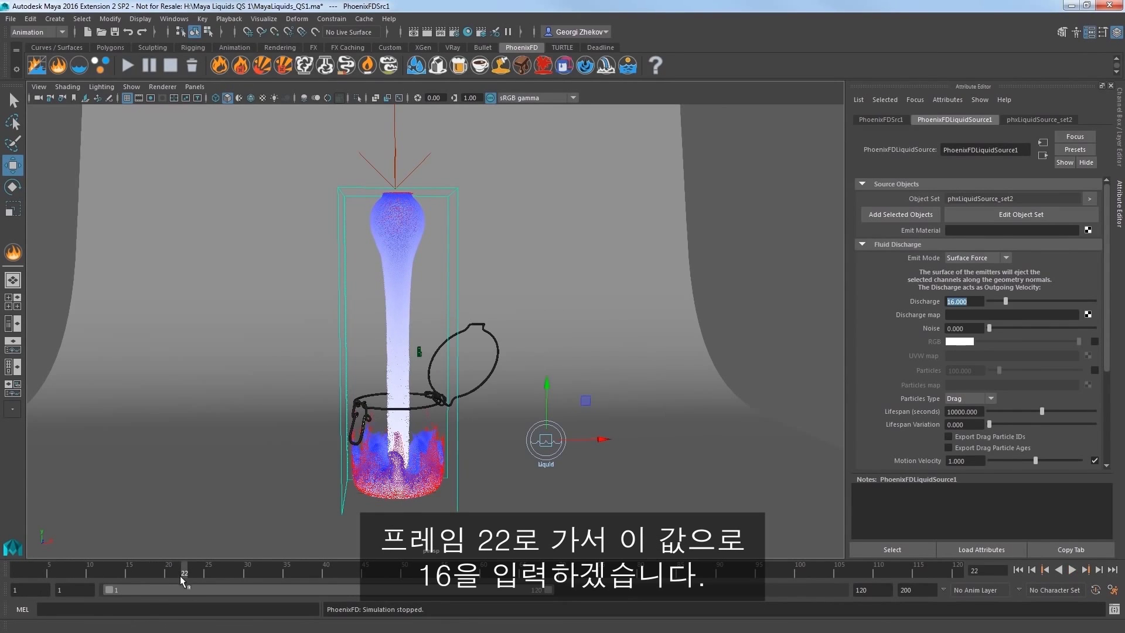
Key Discharge at 16 on frame 22 and at 0 on frame 23.
right_click(964, 303)
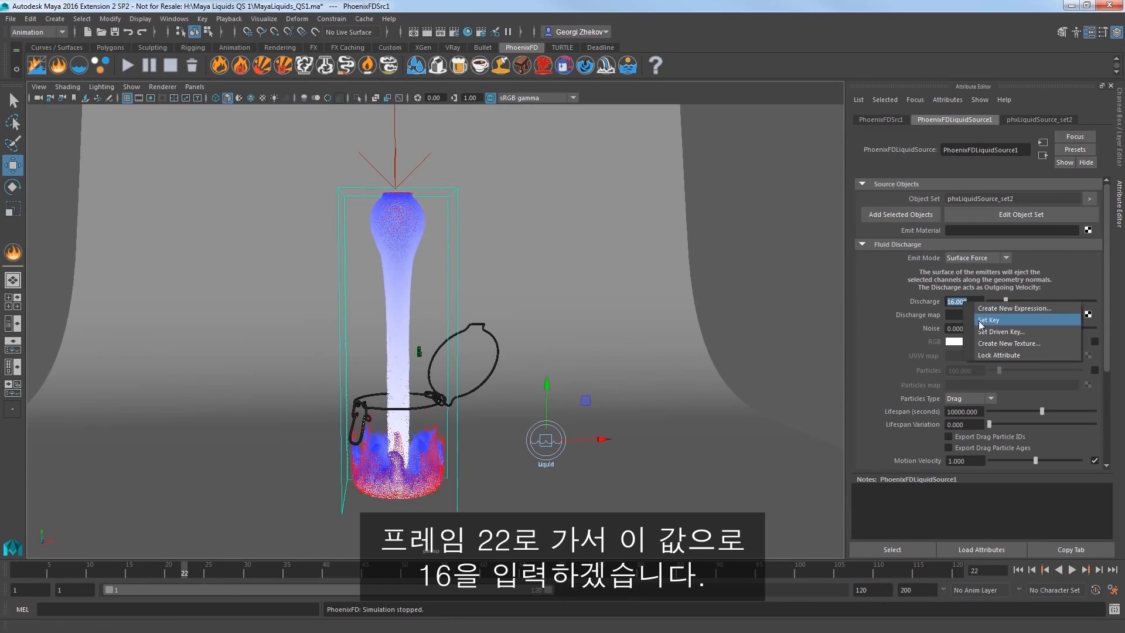
click(980, 323)
click(191, 565)
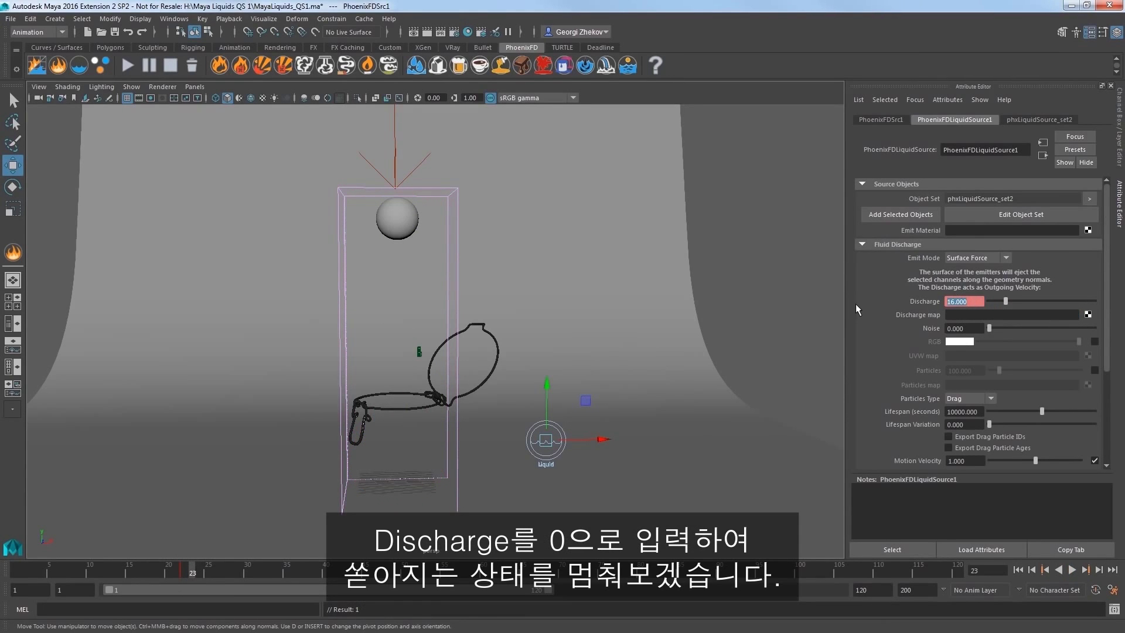
text(0)
key(Return)
right_click(958, 304)
key(Escape)
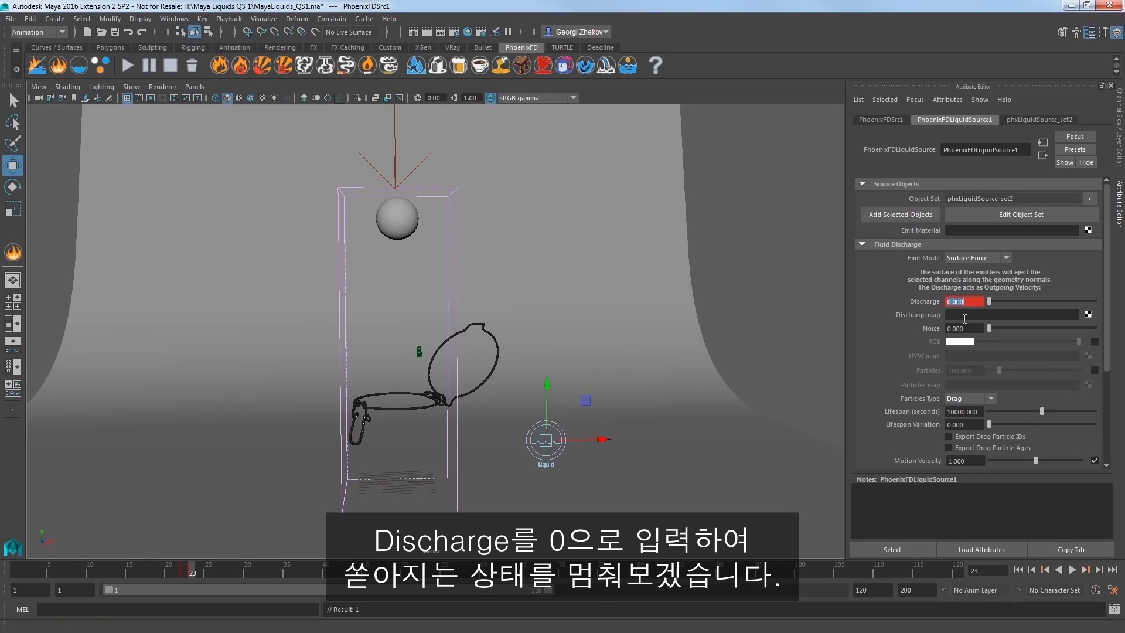
Resimulate the pour with the keyed discharge, stop it and scrub back through the result.
click(131, 68)
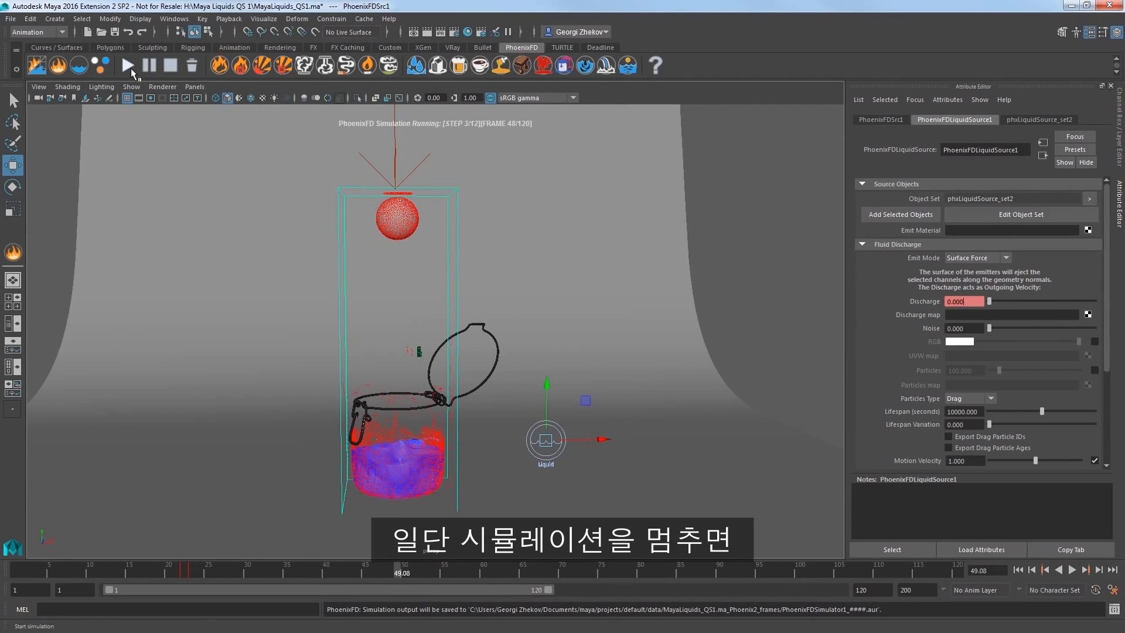
click(170, 64)
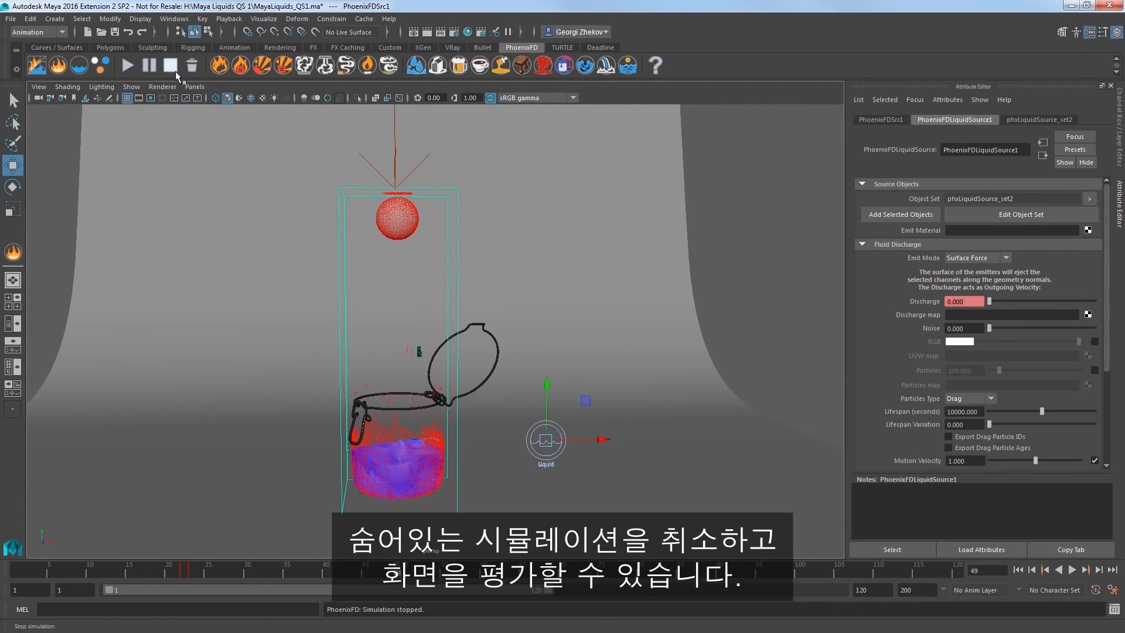
mouse_move(200, 565)
mouse_down()
mouse_move(132, 558)
mouse_move(286, 569)
mouse_up()
Look through camera1, render frame 35 in V-Ray and start playback of the rendered sequence.
click(195, 86)
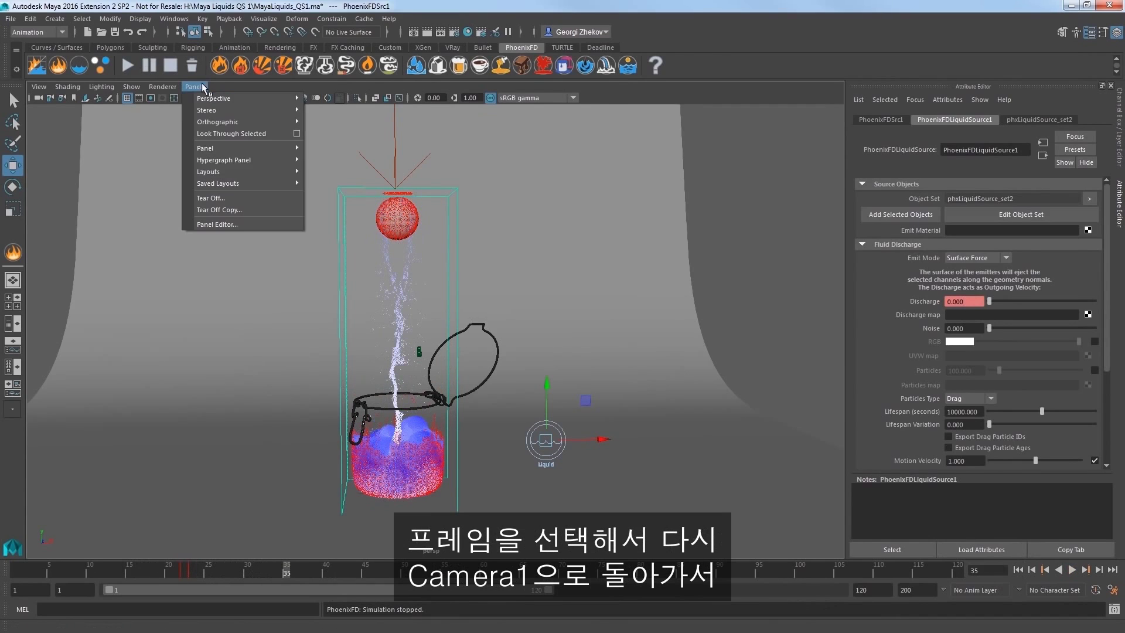
mouse_move(214, 98)
click(319, 97)
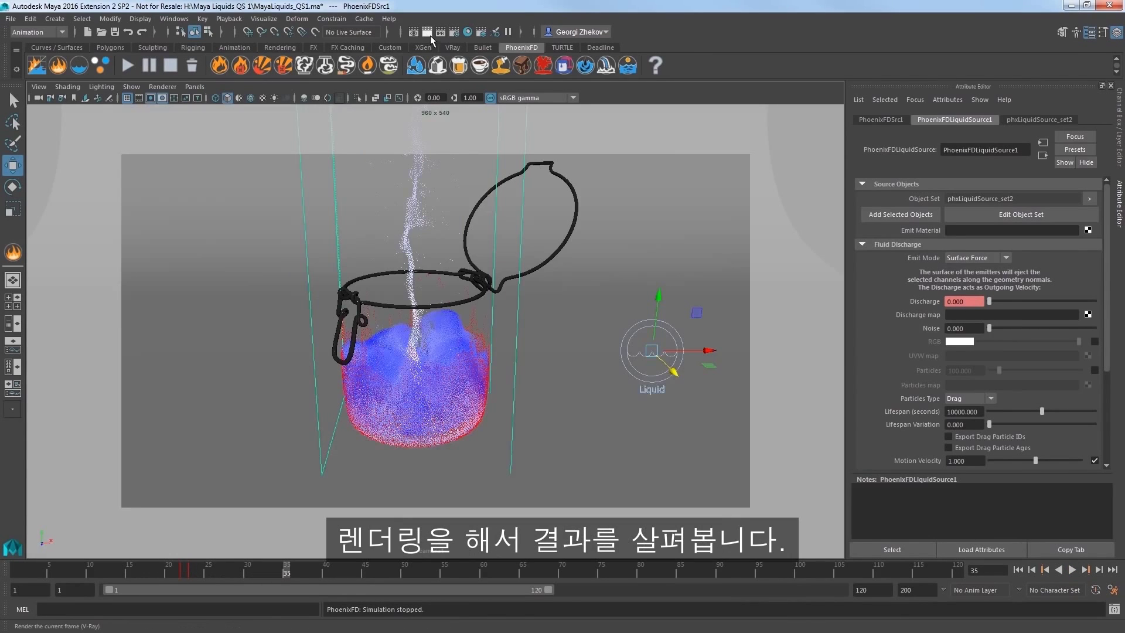
click(427, 33)
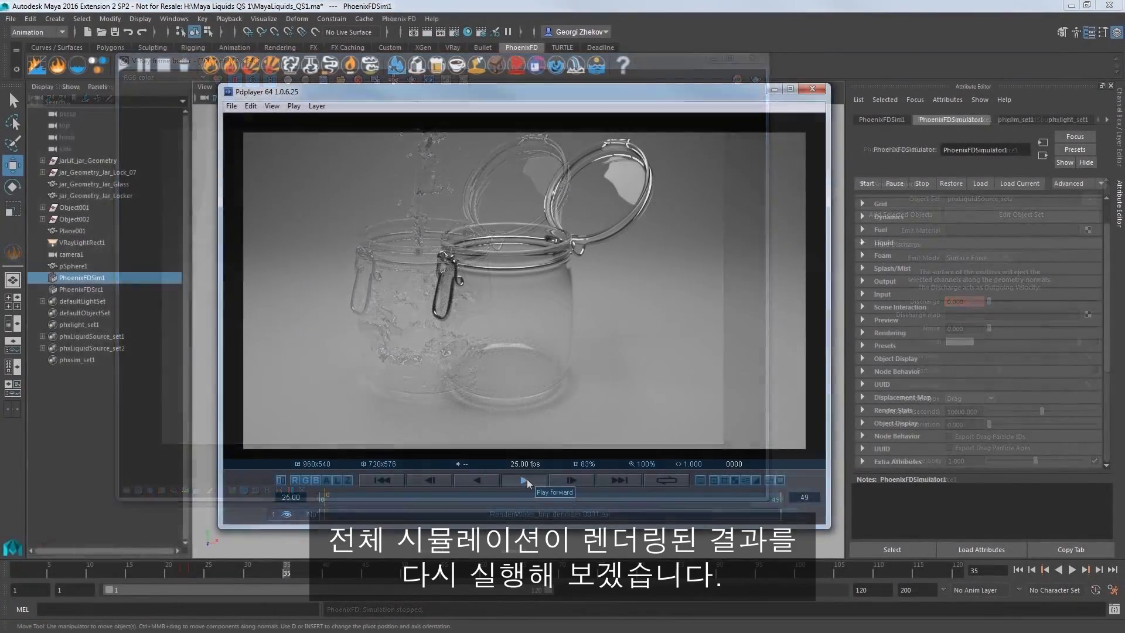
click(527, 479)
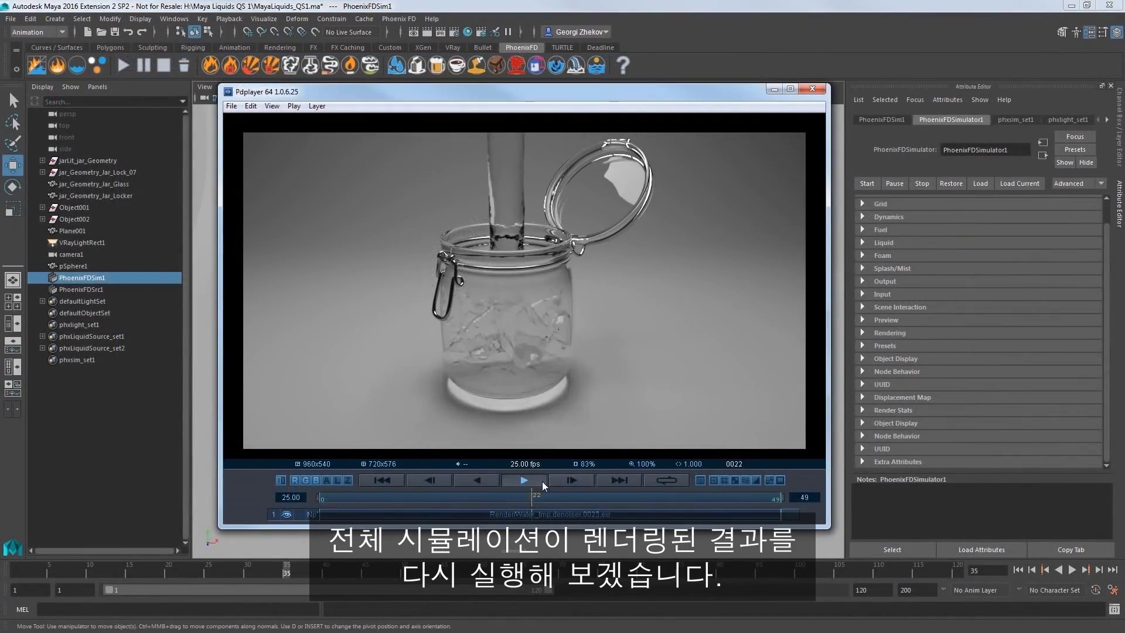
Scrub the Pdplayer timeline back and forth through the splash frames.
drag(727, 493, 671, 496)
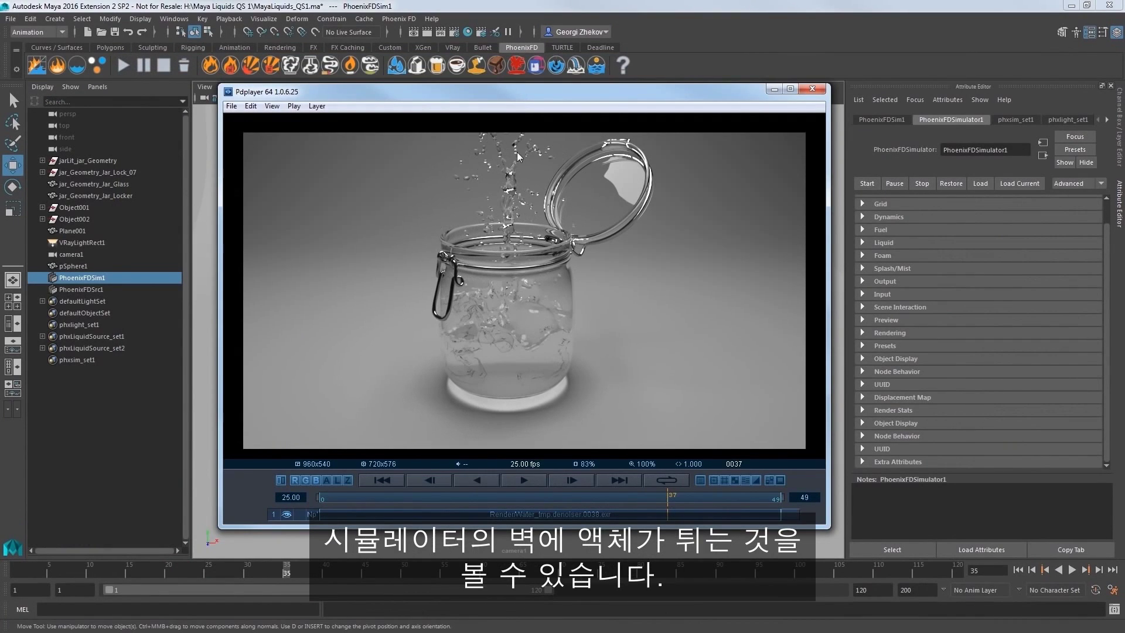
drag(675, 494, 716, 498)
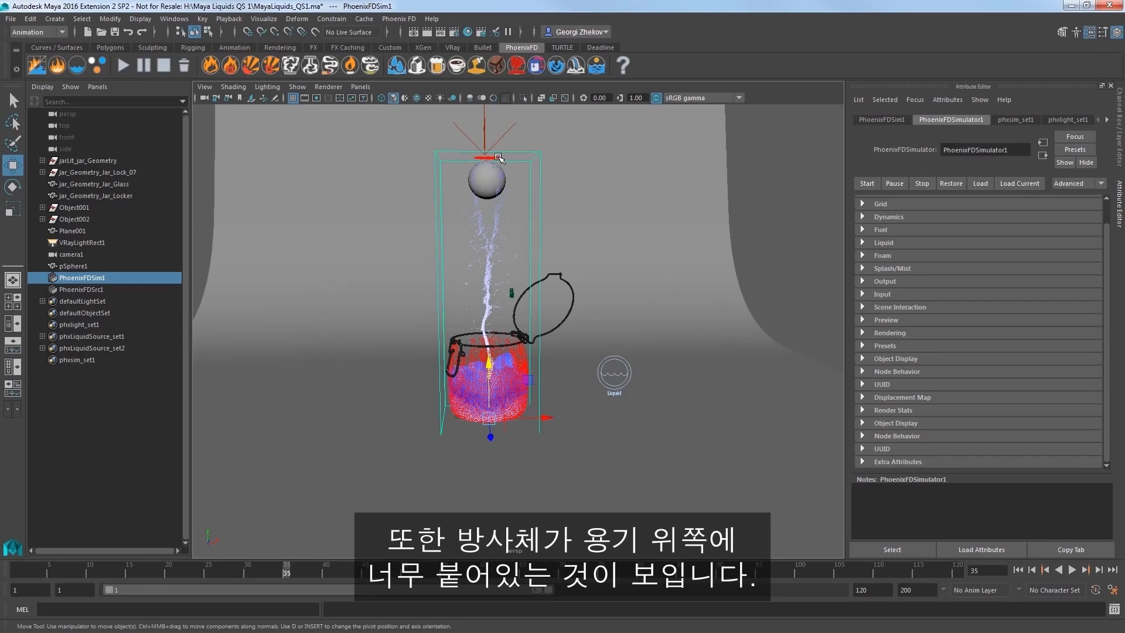
Rewind to frame 1 and move the emitter sphere pSphere1 down slightly.
click(1019, 569)
click(72, 266)
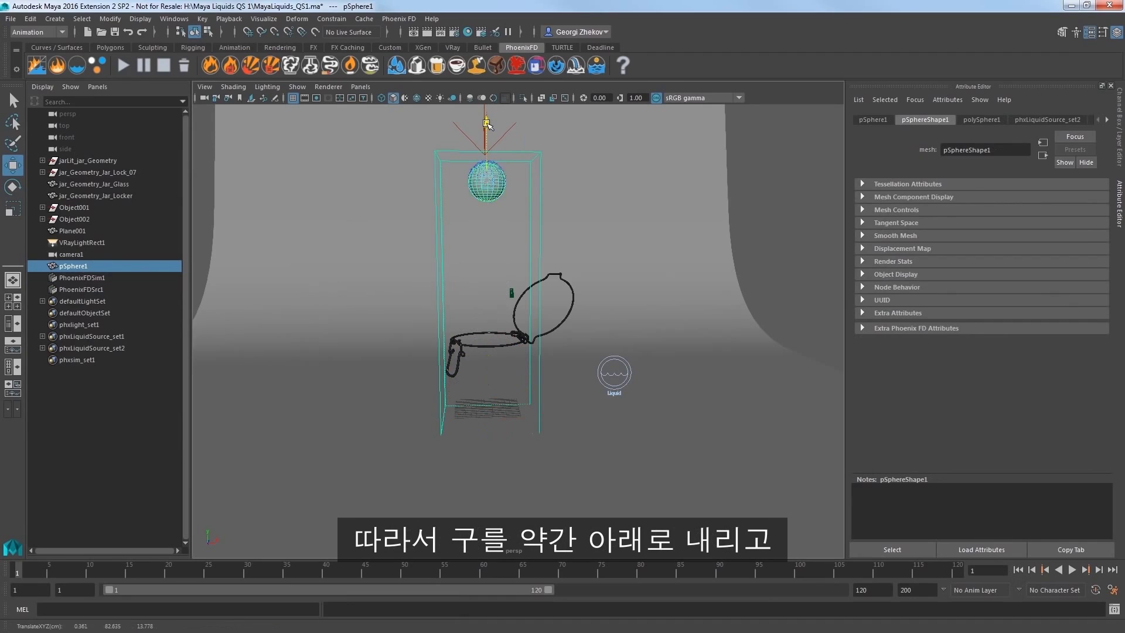
drag(488, 120, 488, 127)
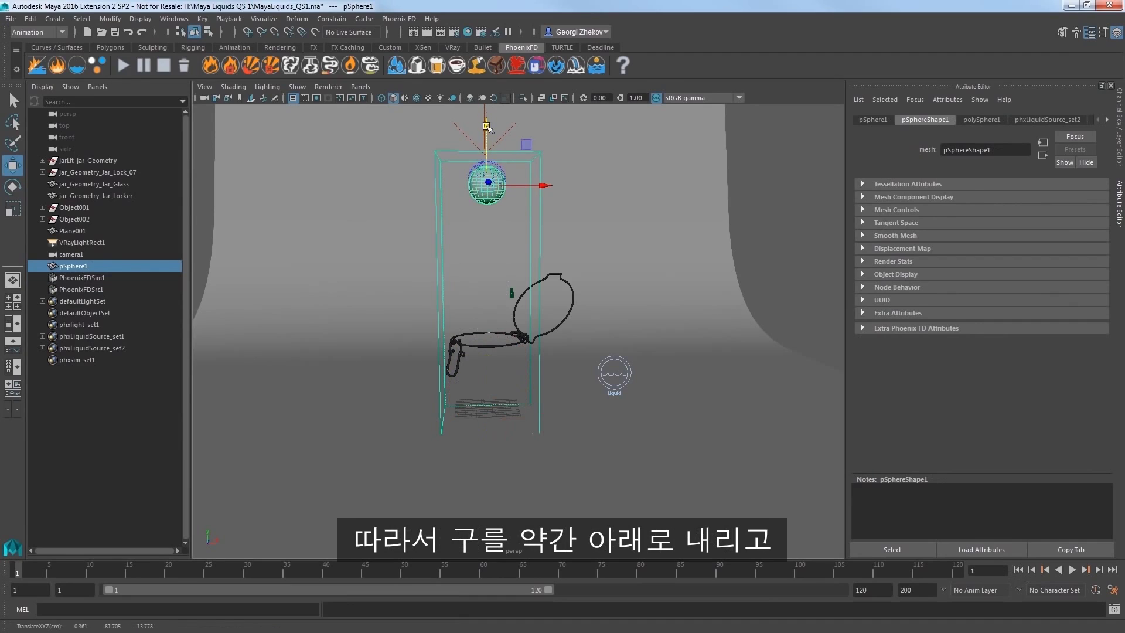
On PhoenixFDSim1's Grid, set the X, Y and Z Boundary Conditions to Open.
click(536, 160)
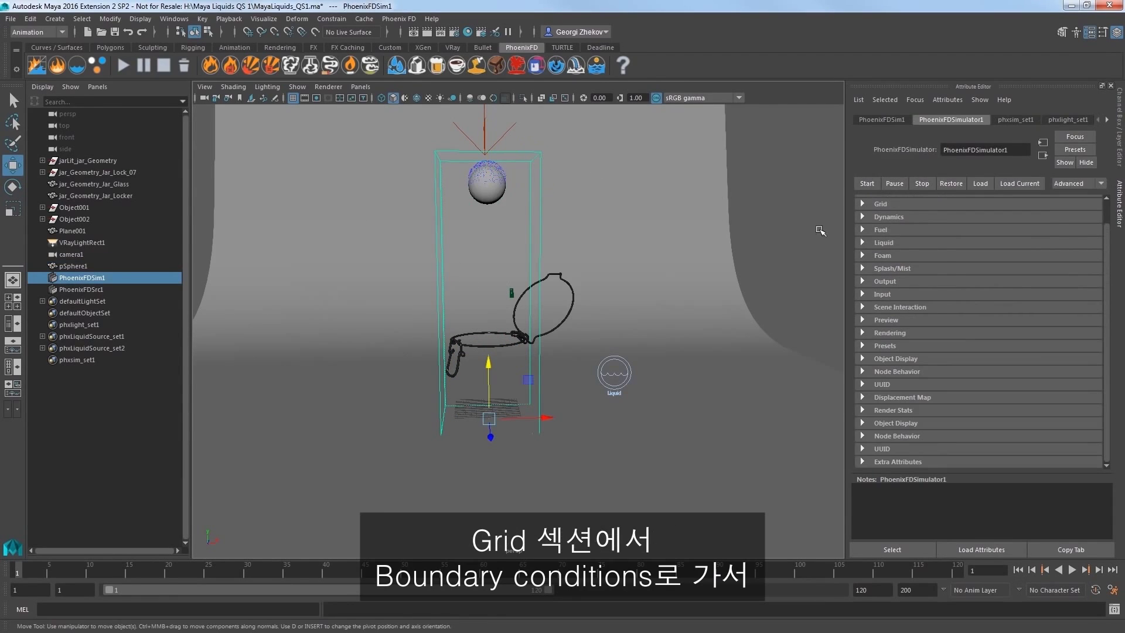
click(880, 203)
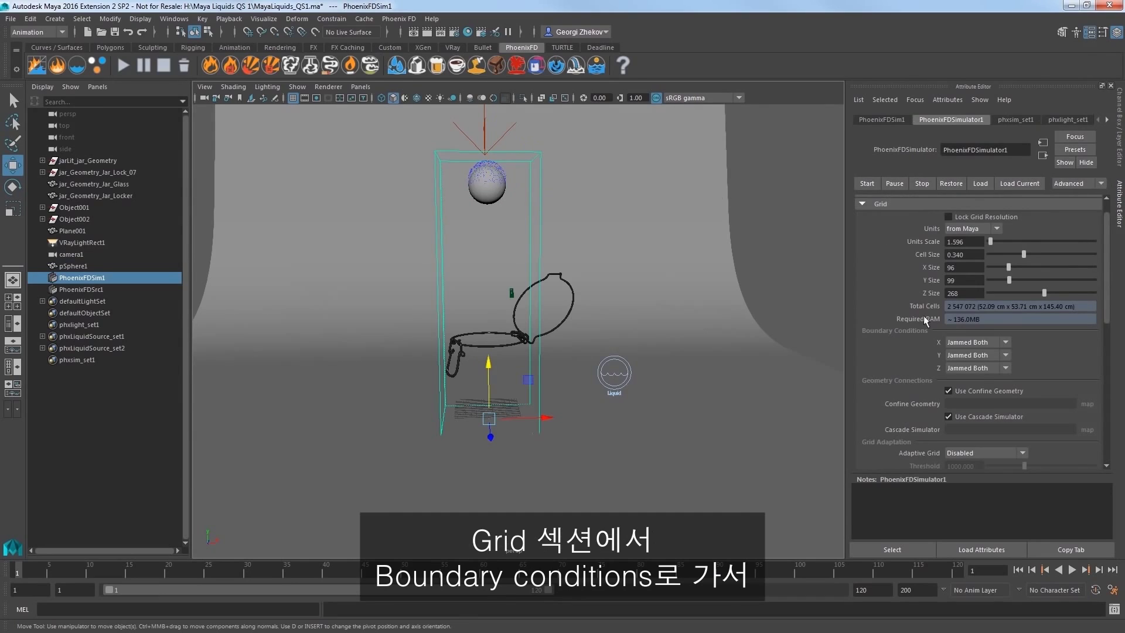
click(962, 342)
click(962, 354)
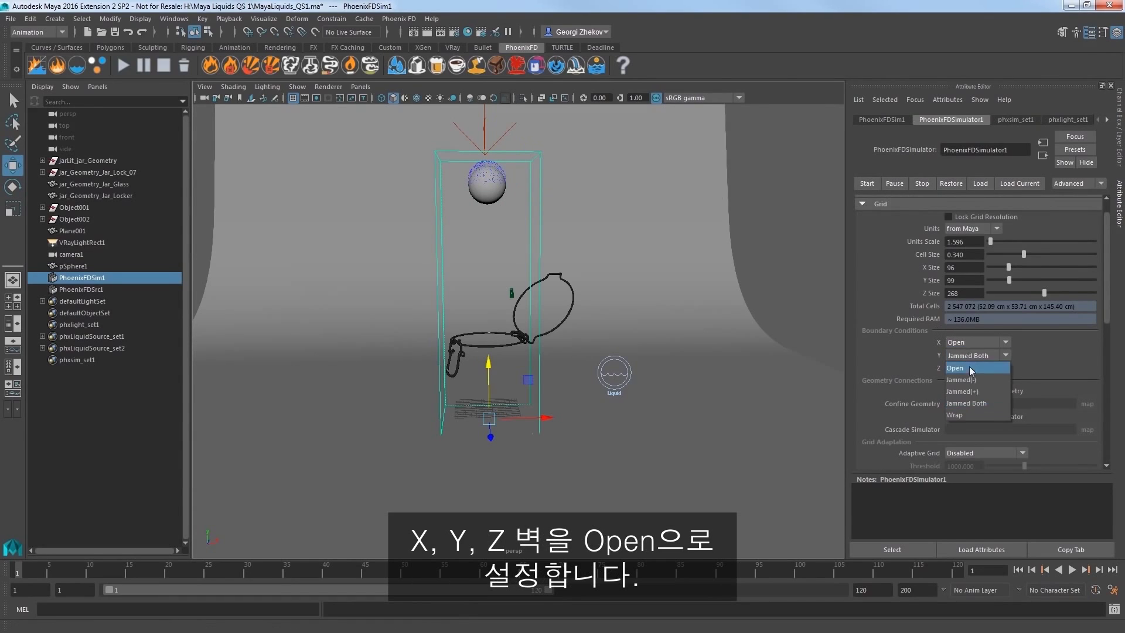
click(970, 371)
click(966, 380)
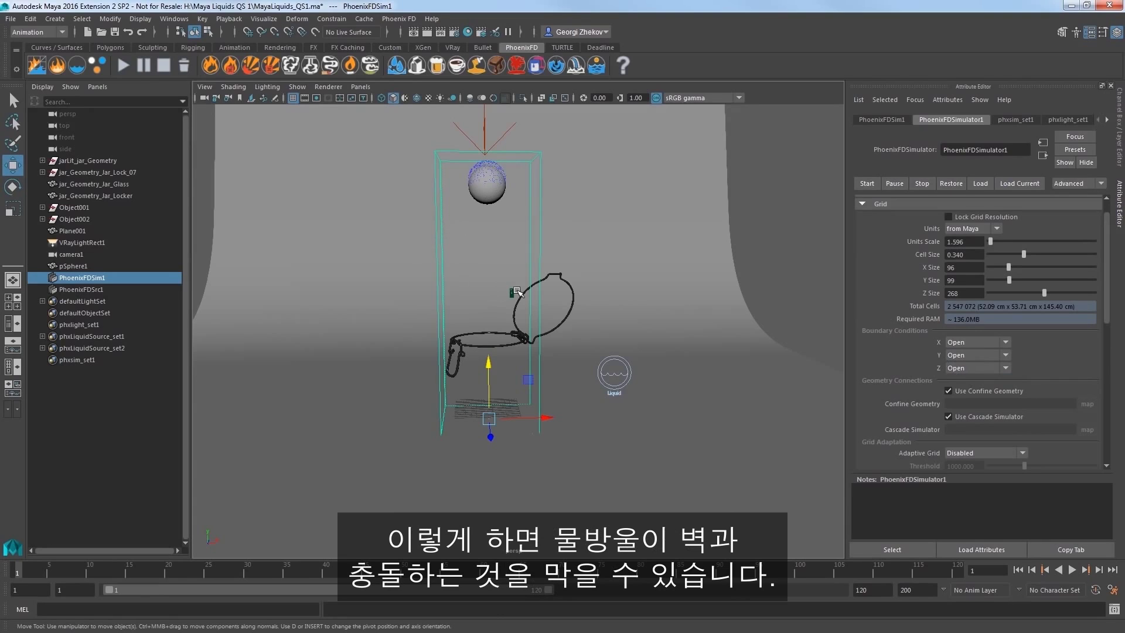
click(862, 205)
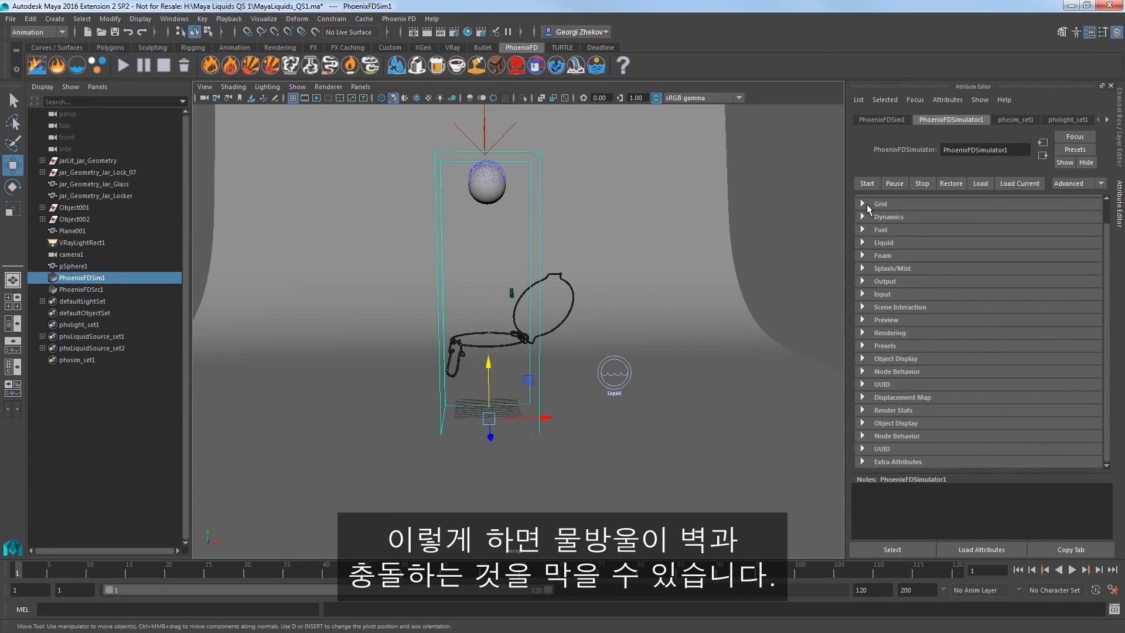
Set the simulator's Consumed Liquid to 0, play and stop the pour, then scrub to frame 23.
click(887, 242)
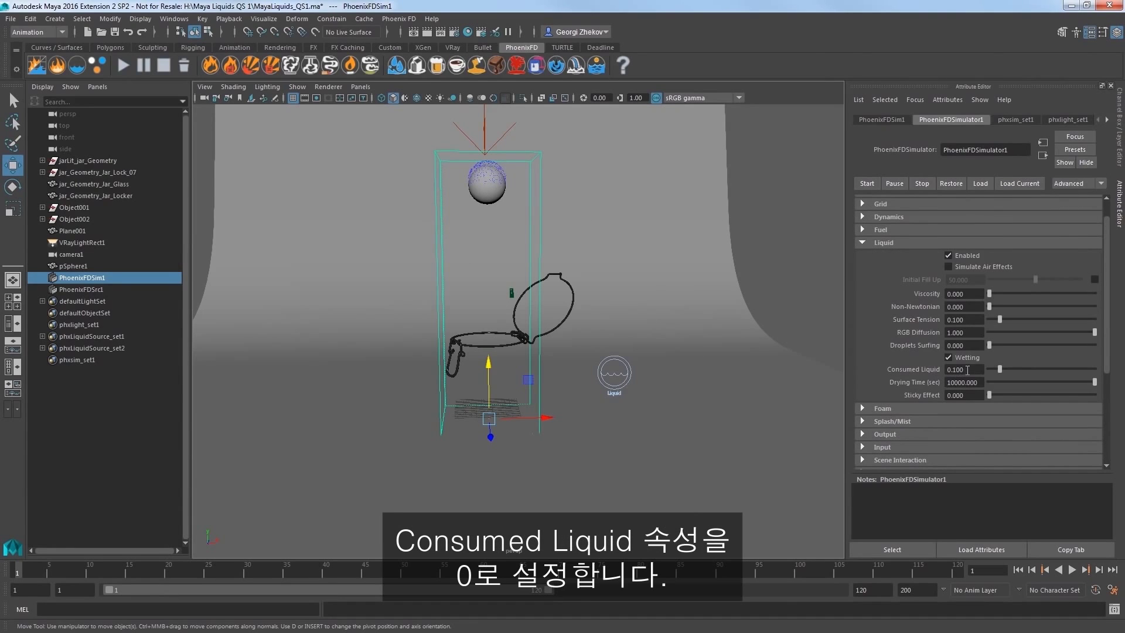
text(0)
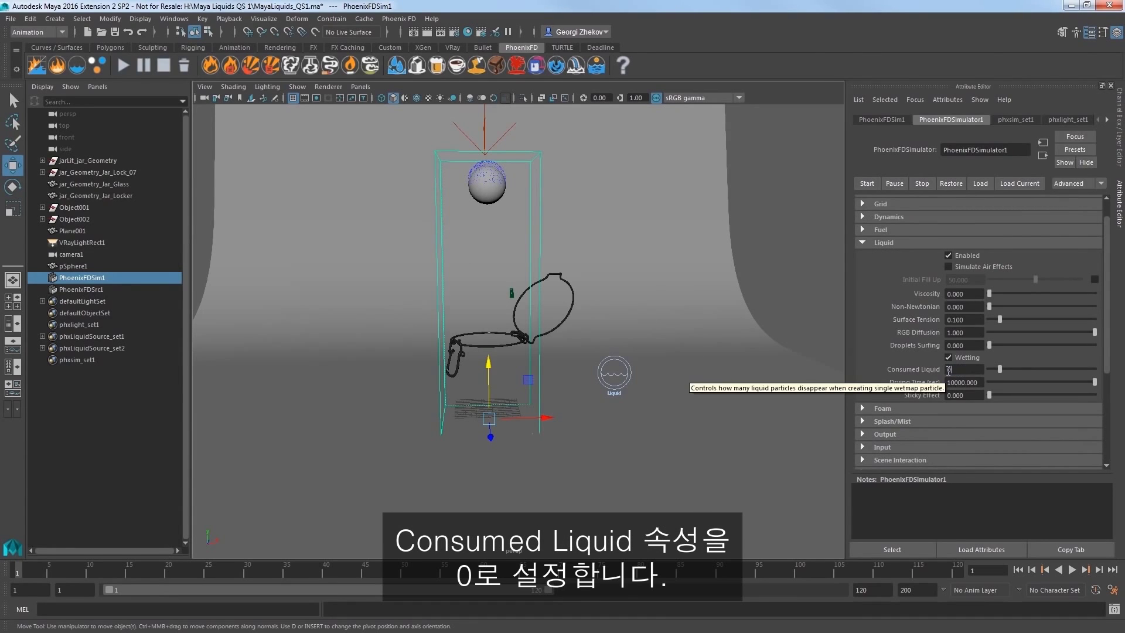
key(Return)
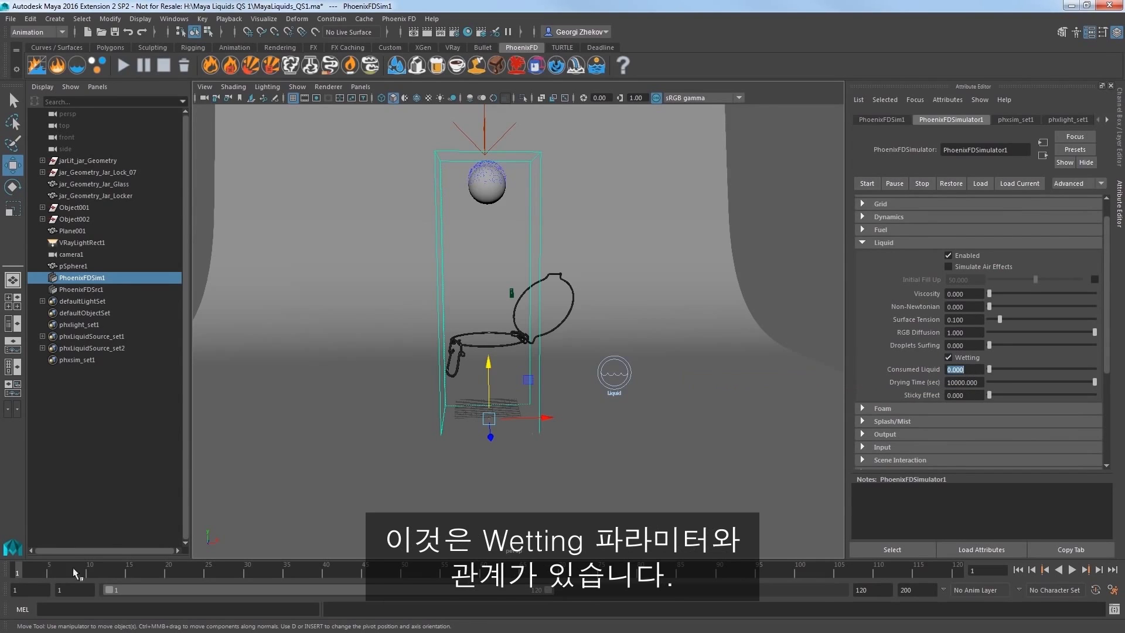
key(alt+v)
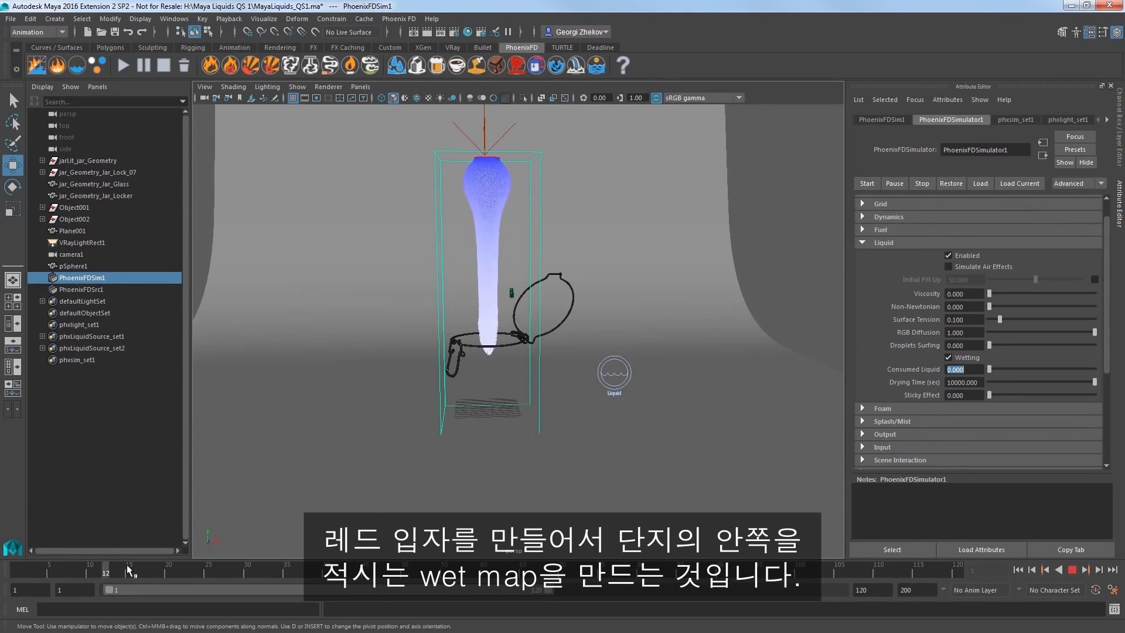
key(alt+v)
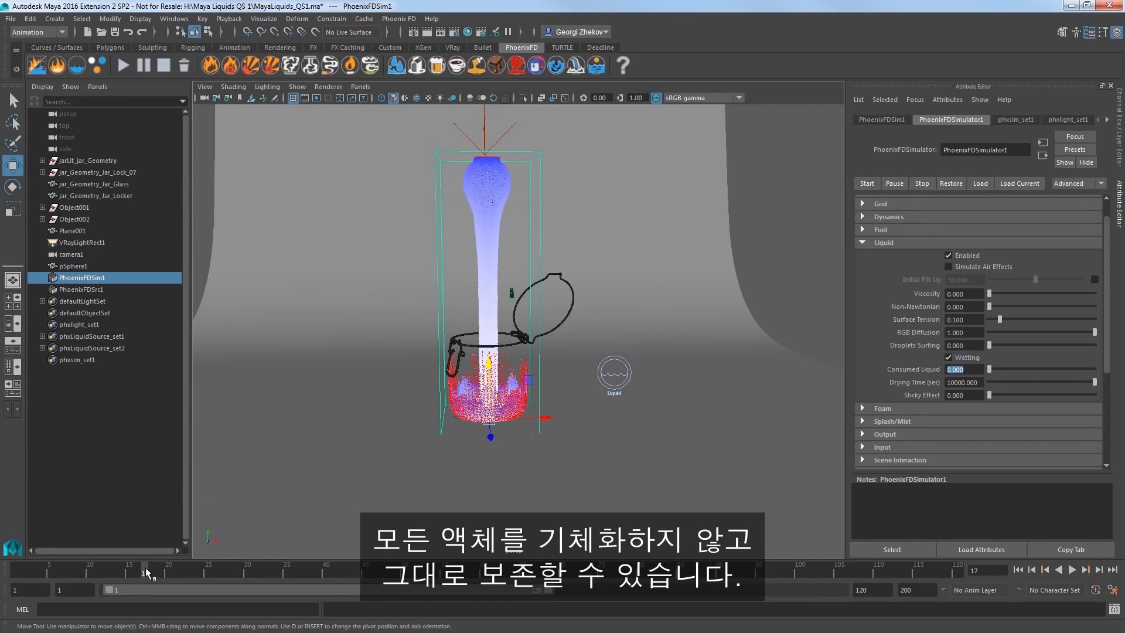
drag(145, 568, 274, 556)
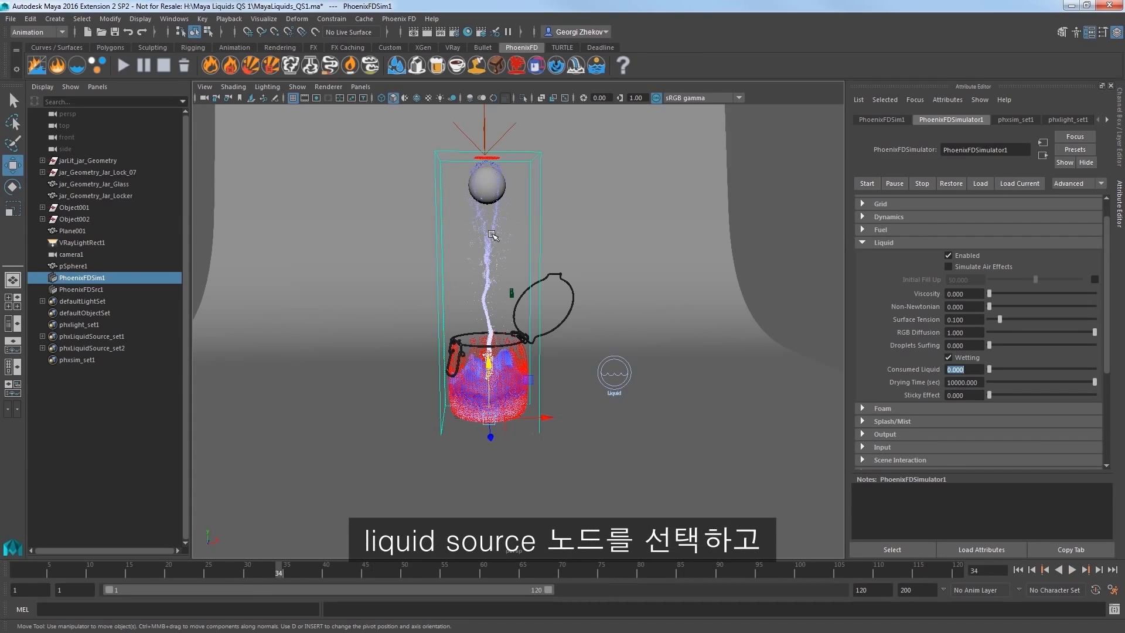
Change PhoenixFDSrc1's Emit Mode from Surface Force to Volume Brush.
click(623, 363)
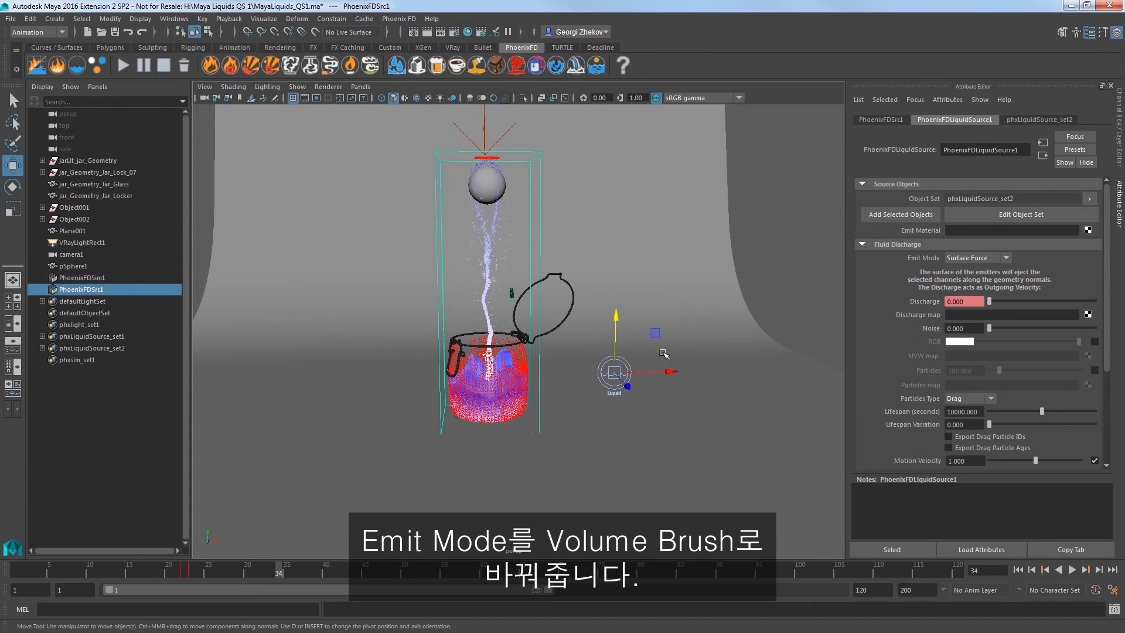
click(959, 258)
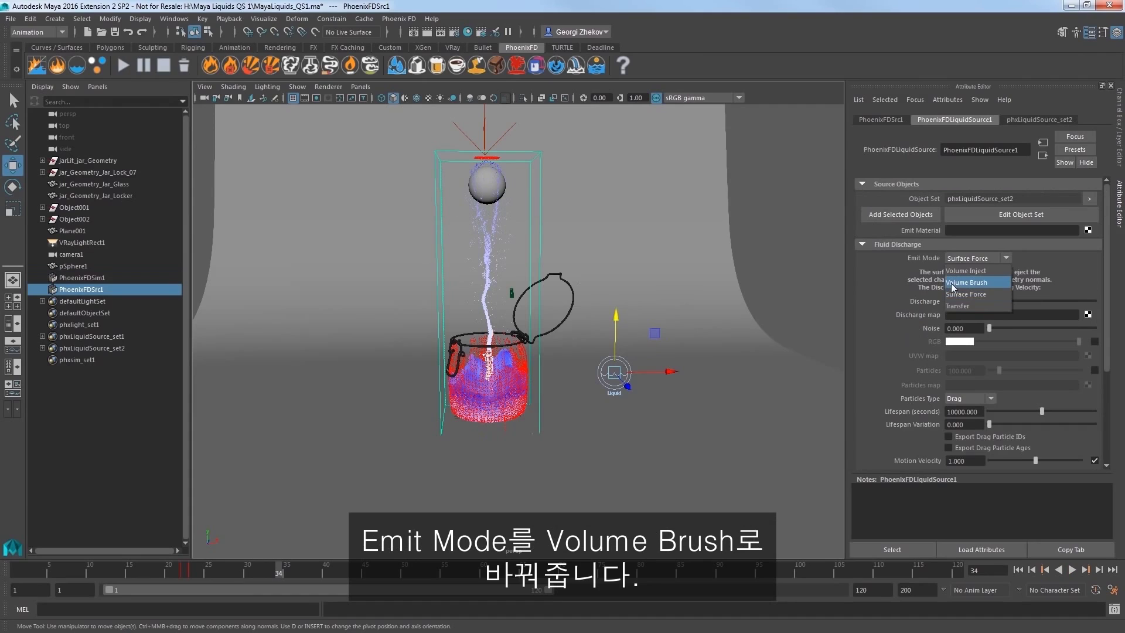
click(957, 282)
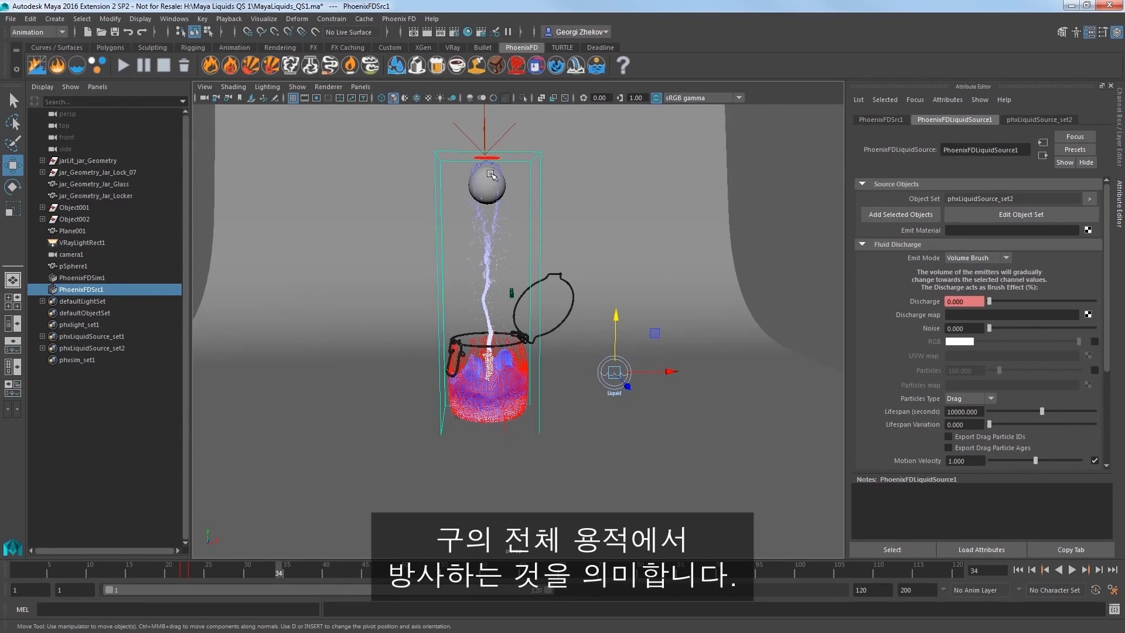
click(88, 264)
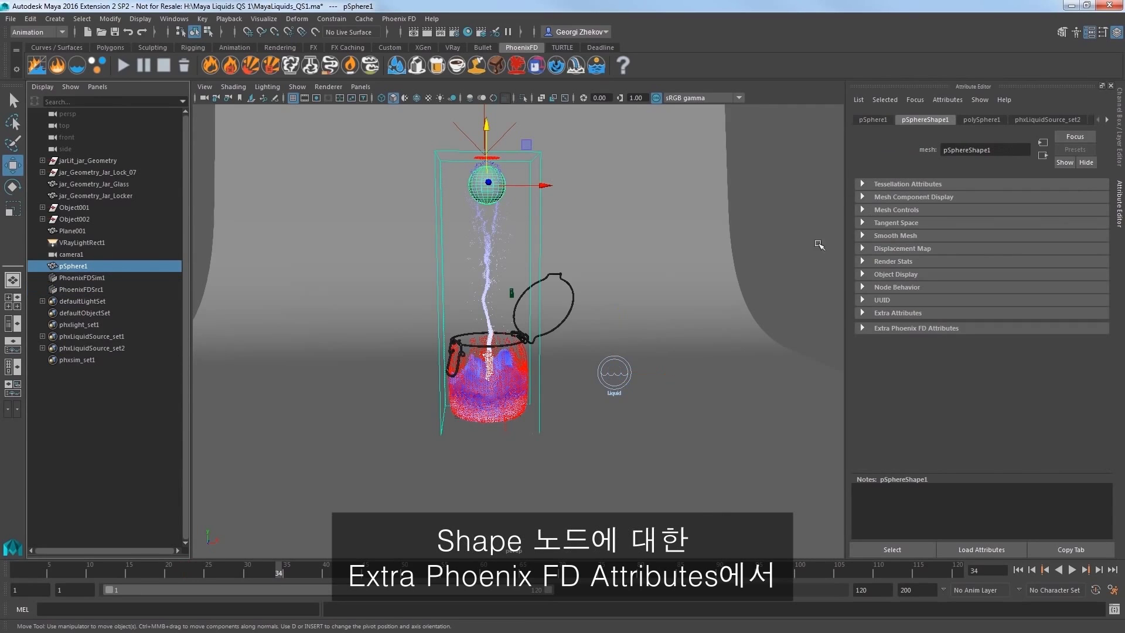
Review pSphere1's Extra Phoenix FD Attributes and restart the simulation from scratch.
click(889, 327)
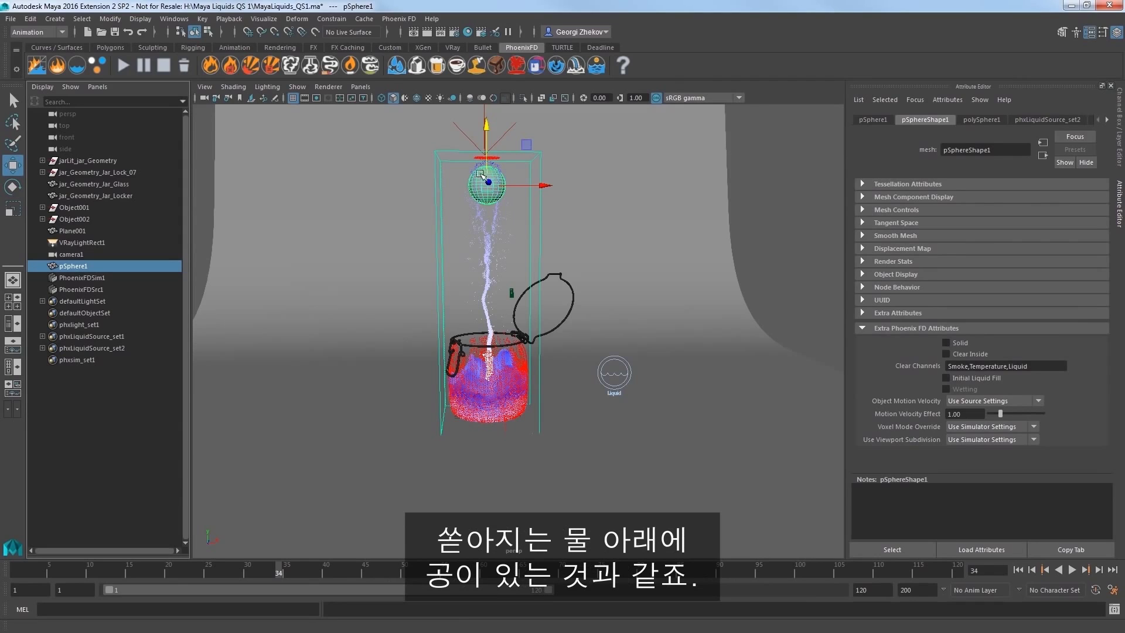
click(123, 66)
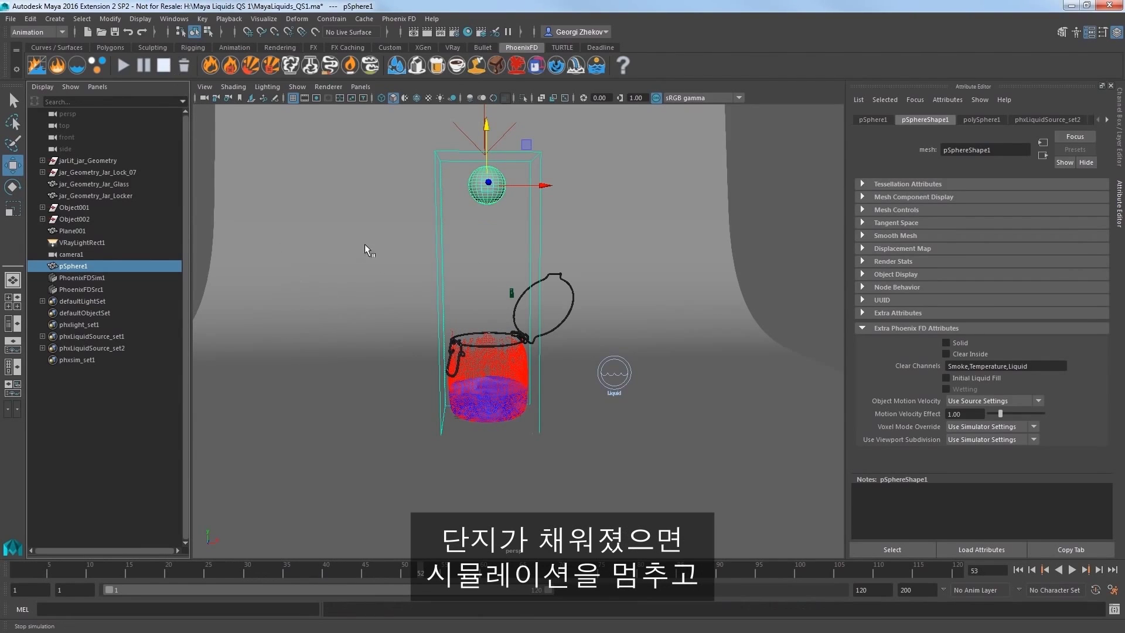
Scrub the stopped simulation through frames 18, 31 and 37 to check the liquid pools inside the jar.
drag(421, 572, 164, 544)
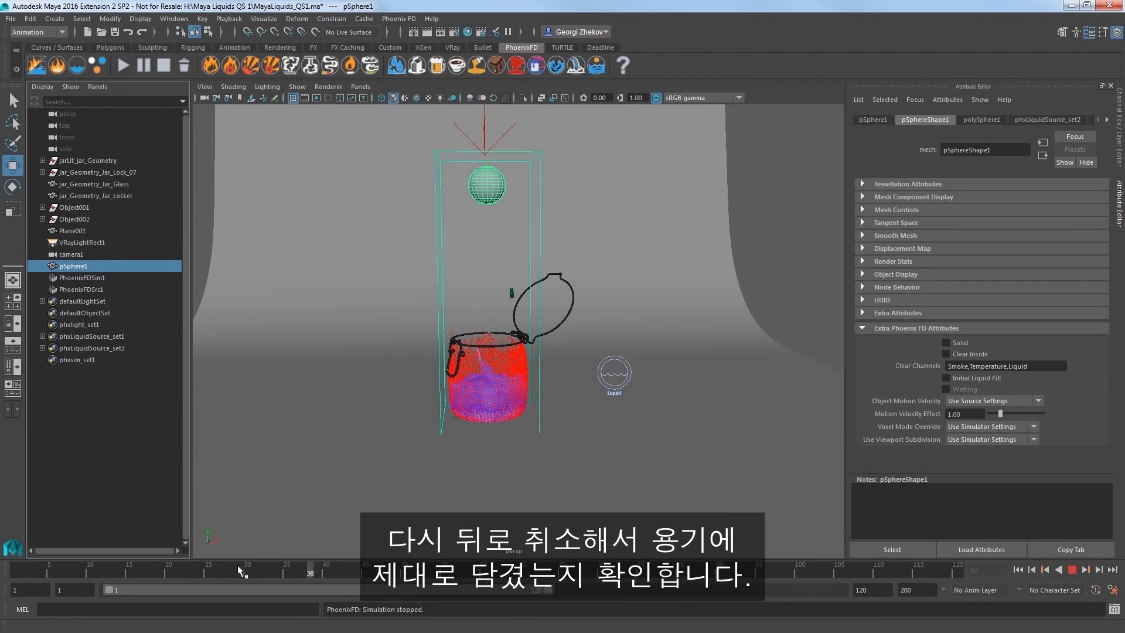
click(255, 570)
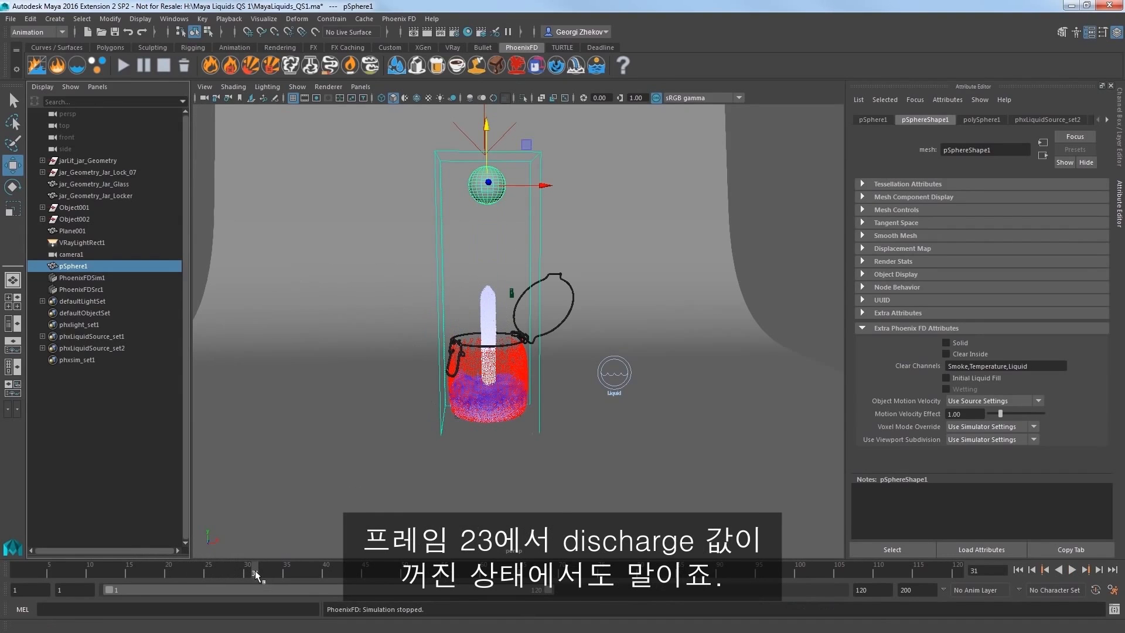
drag(255, 570, 309, 575)
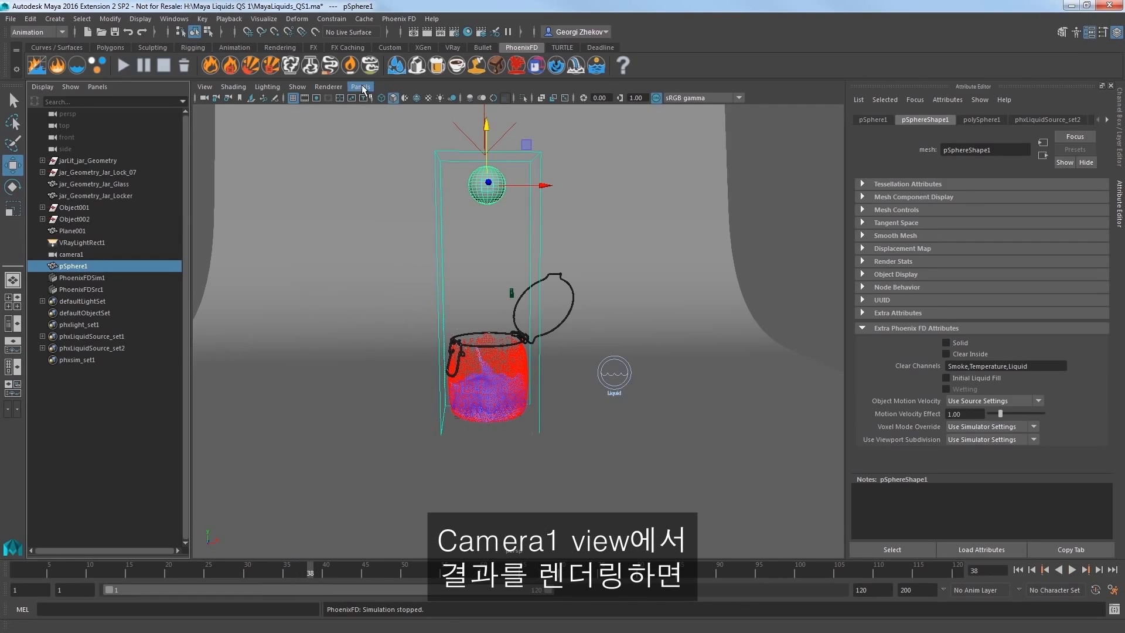
click(360, 86)
Look through camera1 and render the current frame in V-Ray showing the water-filled jar.
click(496, 99)
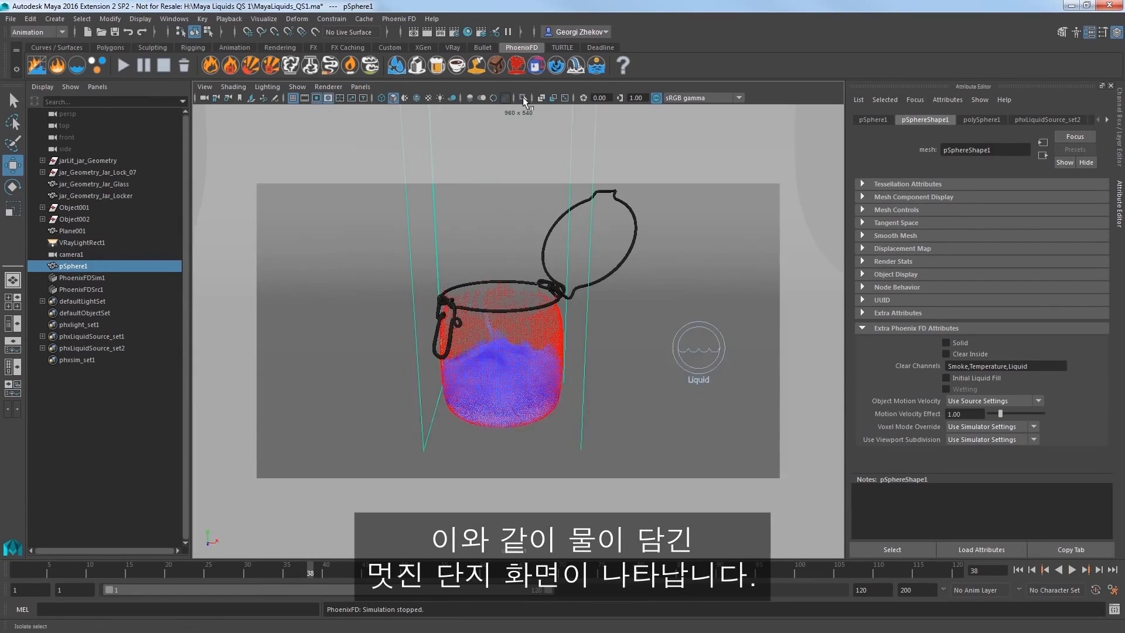
click(427, 32)
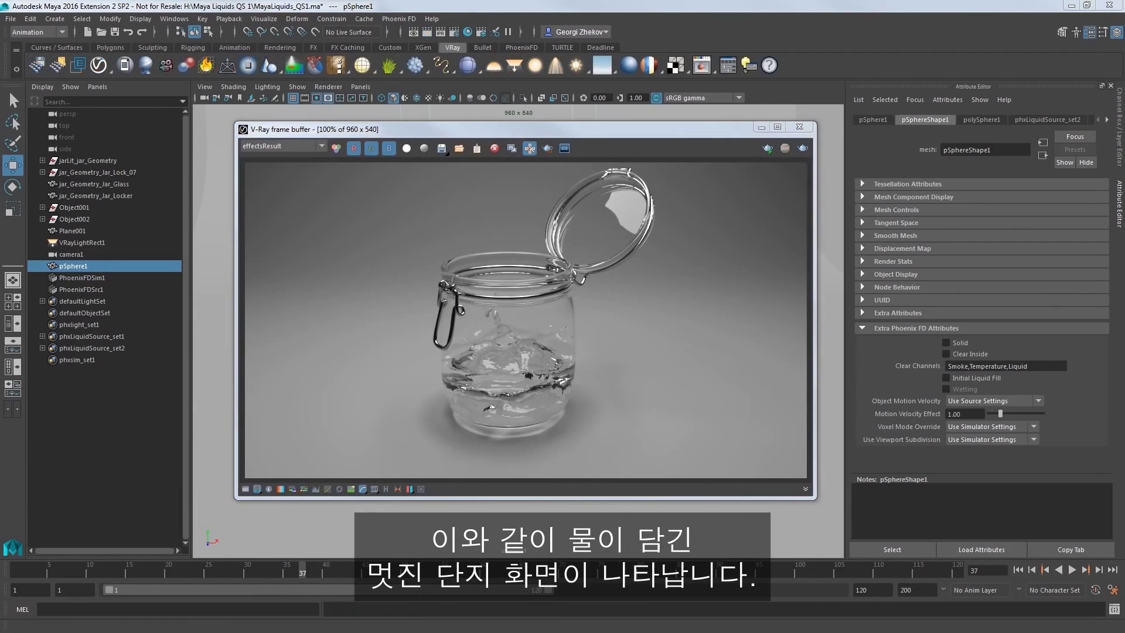